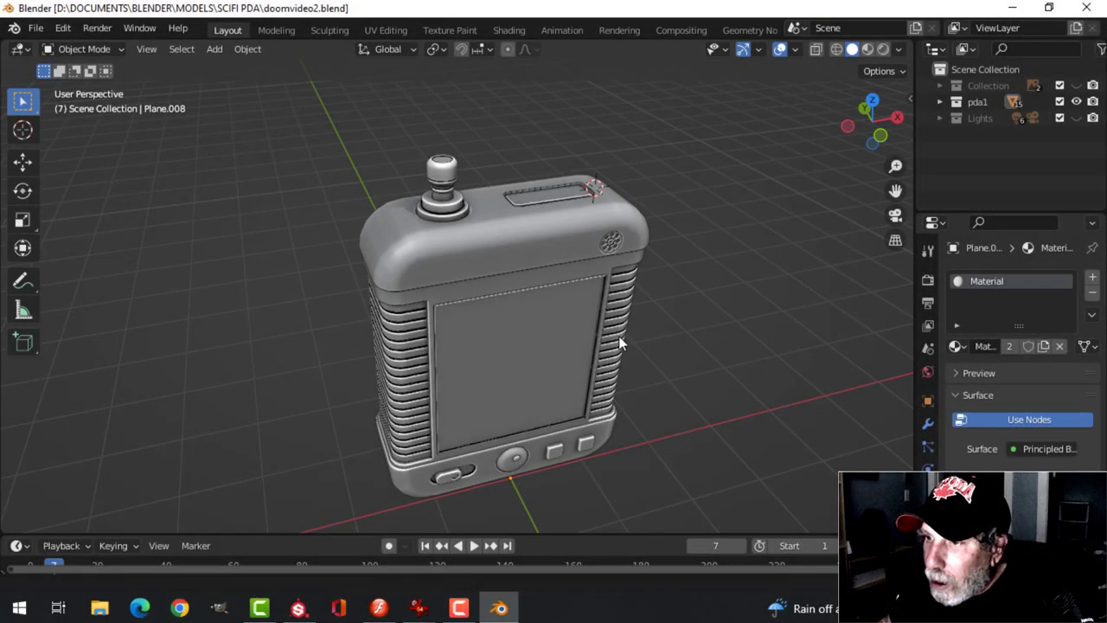
# Step: Look over the PDA model, examining the front controls, the small display on top and the main screen
pyautogui.moveTo(618, 336)
pyautogui.mouseDown(button='middle')
pyautogui.moveTo(608, 336)
pyautogui.moveTo(611, 322)
pyautogui.mouseUp(button='middle')
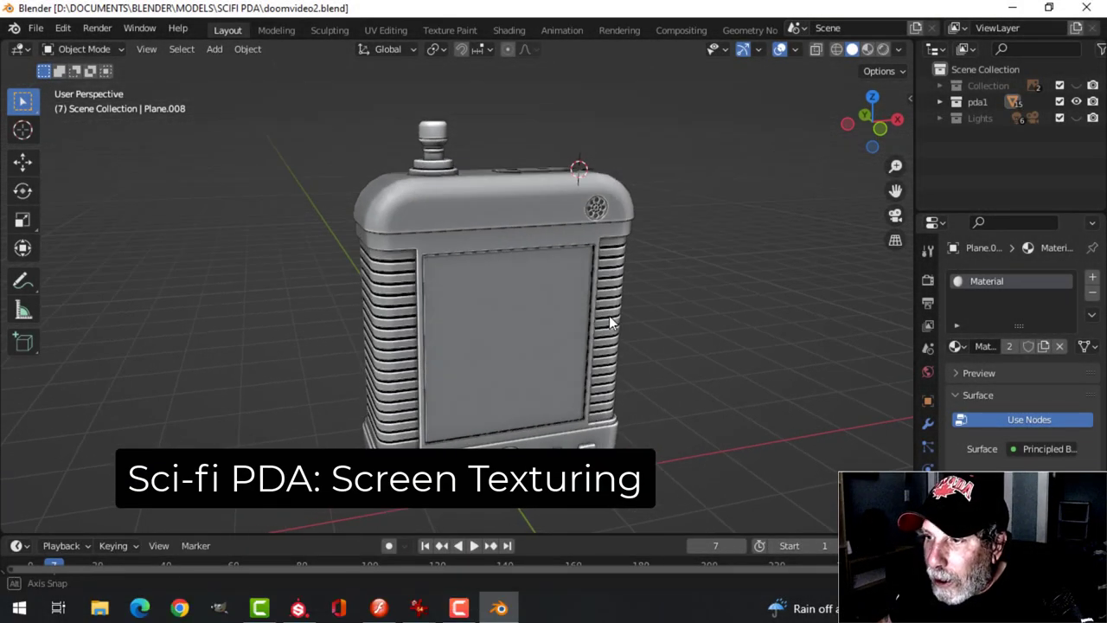
pyautogui.scroll(1, 633, 323)
pyautogui.scroll(-1, 633, 326)
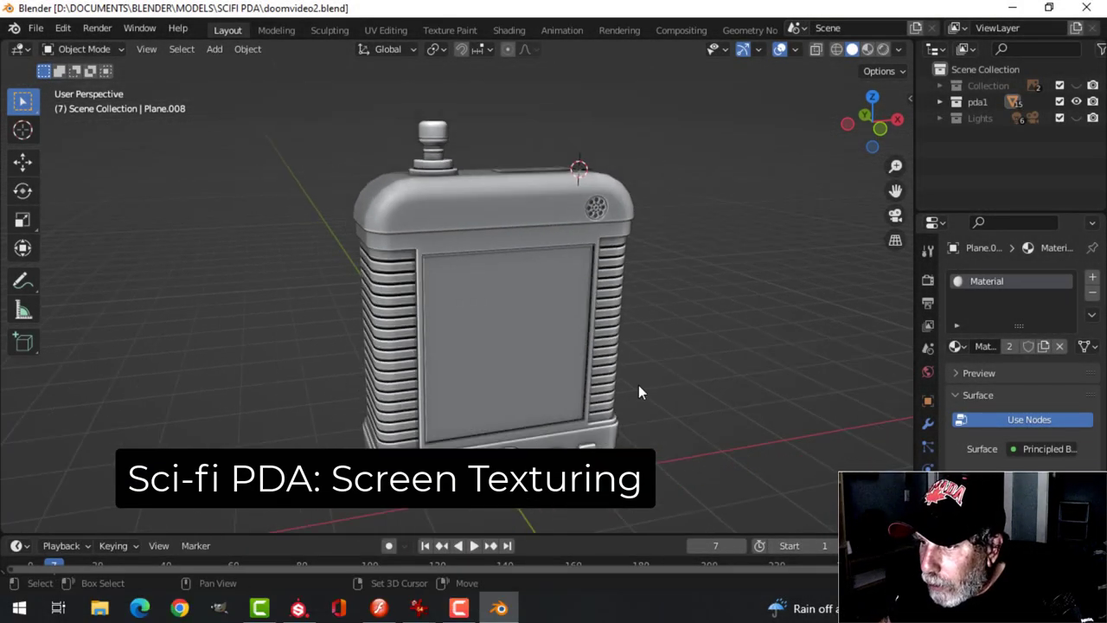
pyautogui.keyDown('shift'); pyautogui.moveTo(639, 393); pyautogui.dragTo(636, 331, button='middle'); pyautogui.keyUp('shift')
pyautogui.scroll(3, 578, 357)
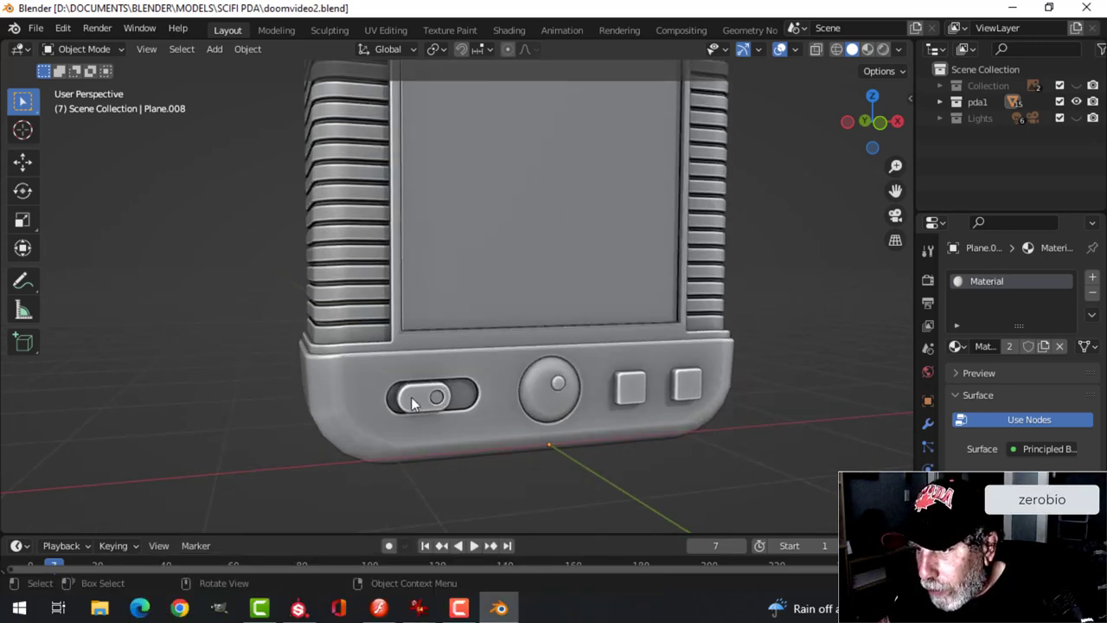
pyautogui.scroll(-4, 600, 333)
pyautogui.moveTo(601, 334); pyautogui.dragTo(508, 253, button='middle')
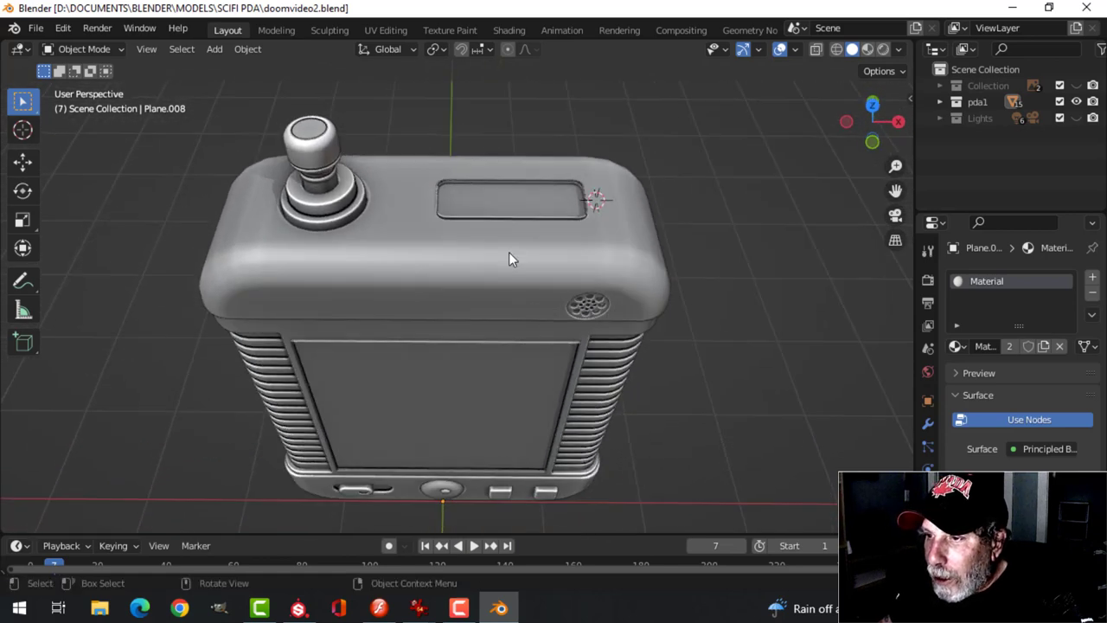
pyautogui.click(482, 200)
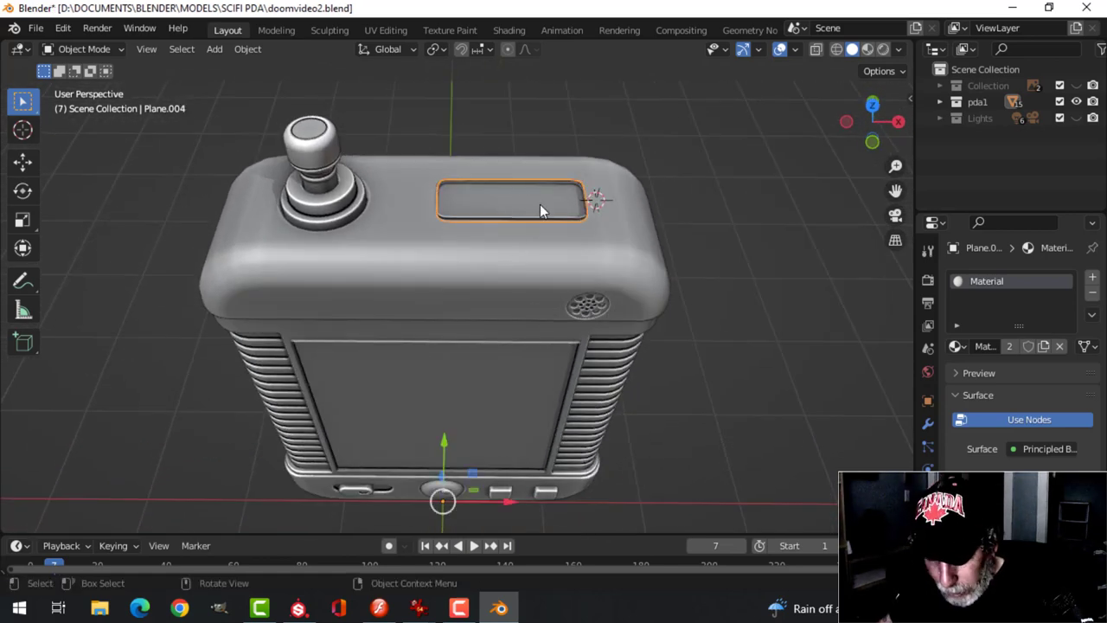
pyautogui.press('h')
pyautogui.hotkey('alt', 'h')
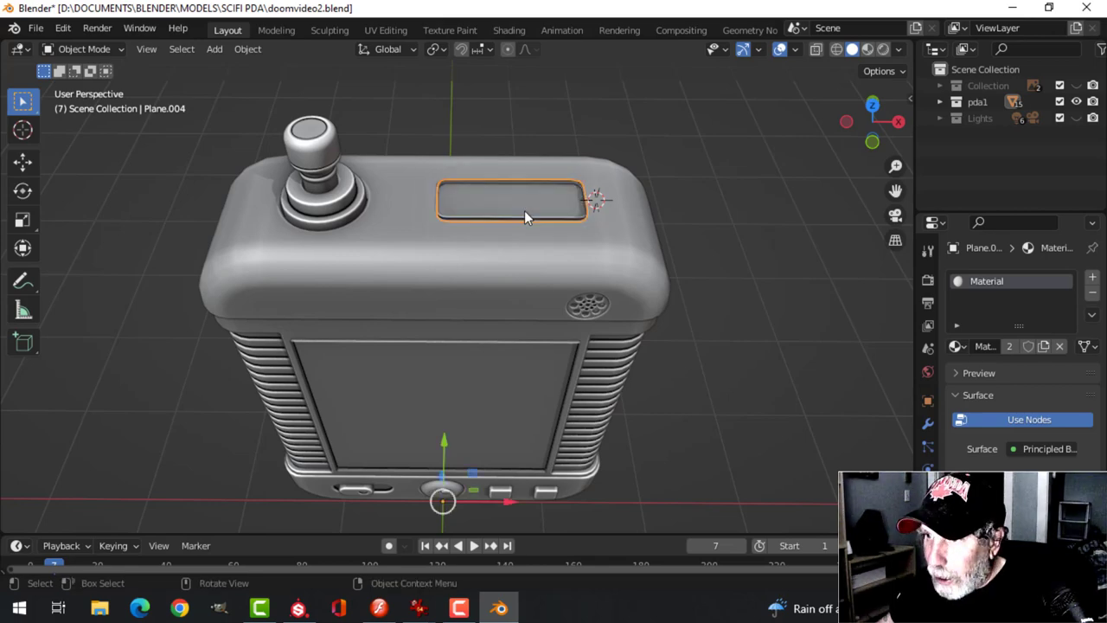
pyautogui.click(525, 387)
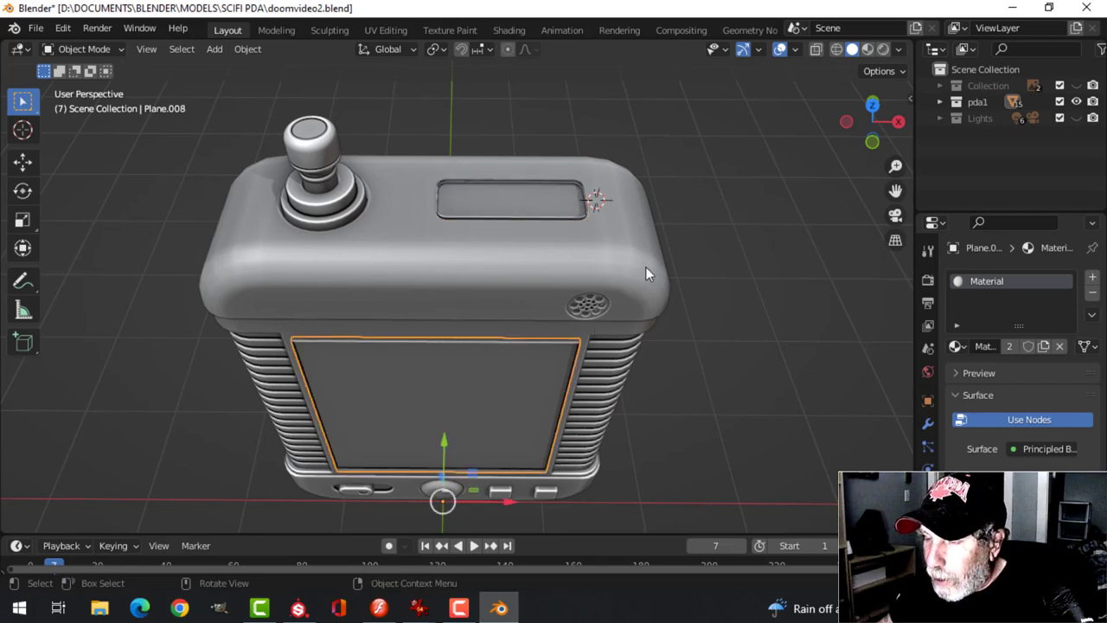
pyautogui.hotkey('alt', 'a')
pyautogui.moveTo(516, 203); pyautogui.dragTo(503, 275, button='middle')
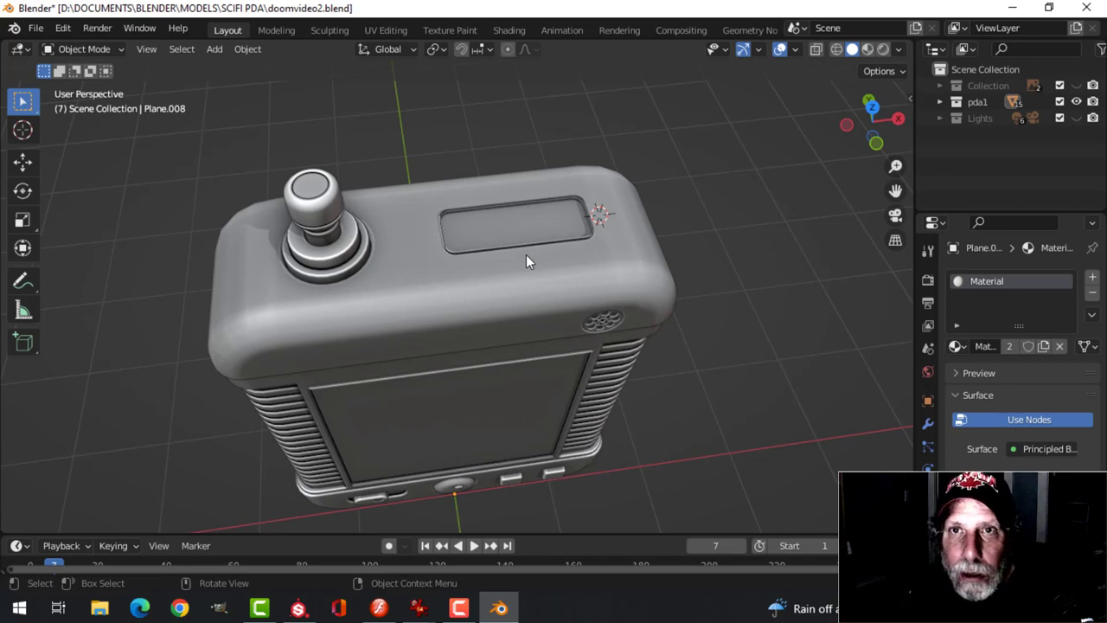
pyautogui.scroll(3, 521, 226)
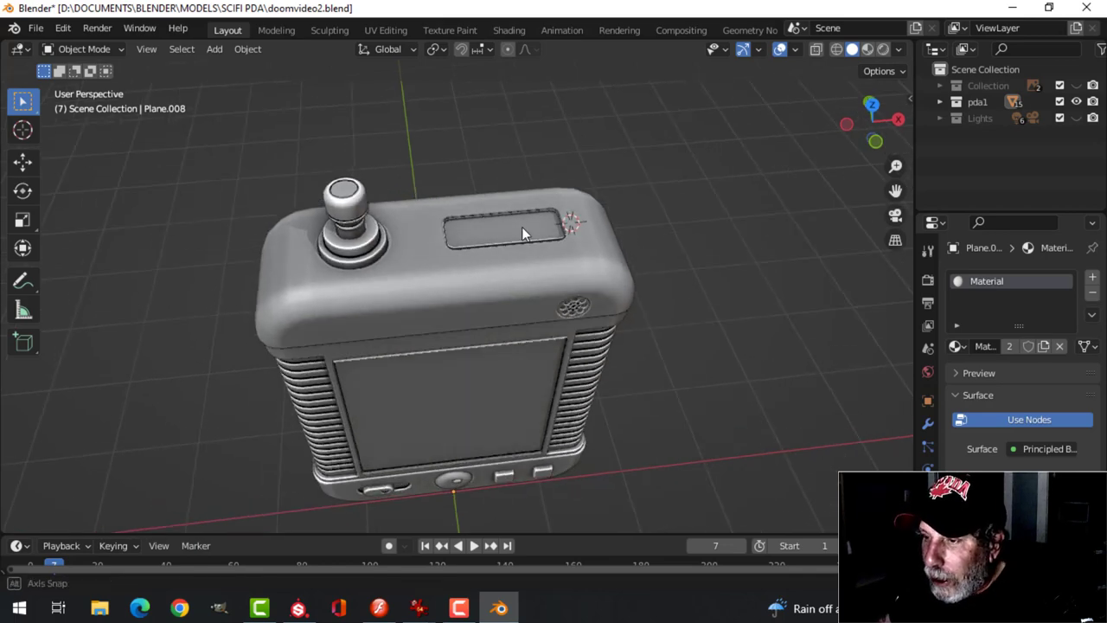
# Step: Isolate the main screen glass, examine its edges and thickness, and return to the full model
pyautogui.moveTo(521, 233); pyautogui.dragTo(449, 289, button='middle')
pyautogui.scroll(4, 420, 303)
pyautogui.click(405, 281)
pyautogui.press('KP_Divide')
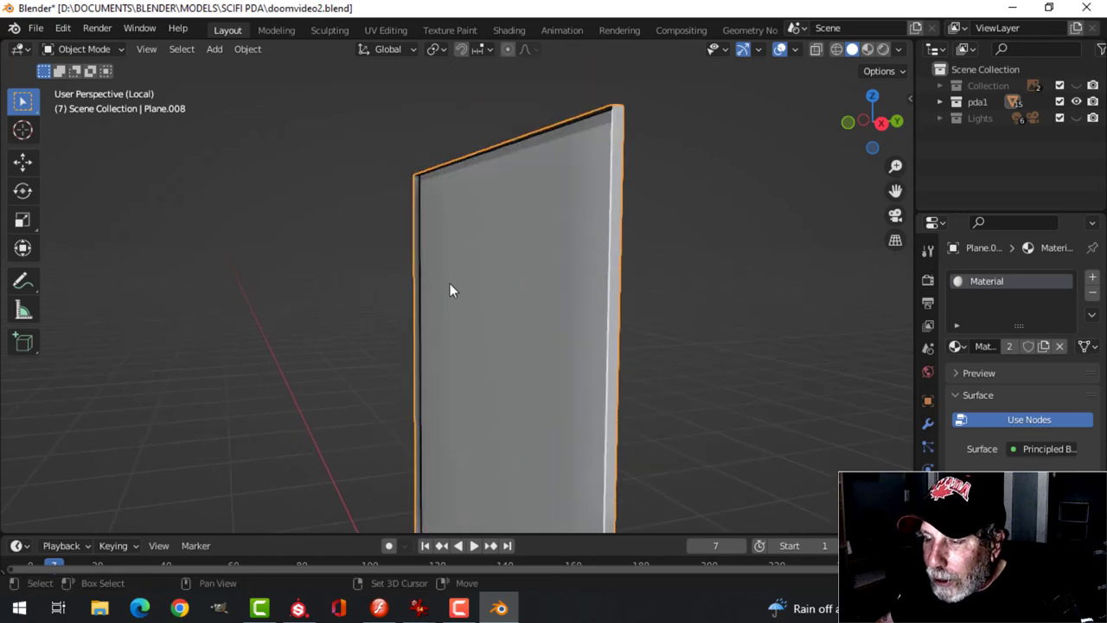
pyautogui.scroll(5, 403, 132)
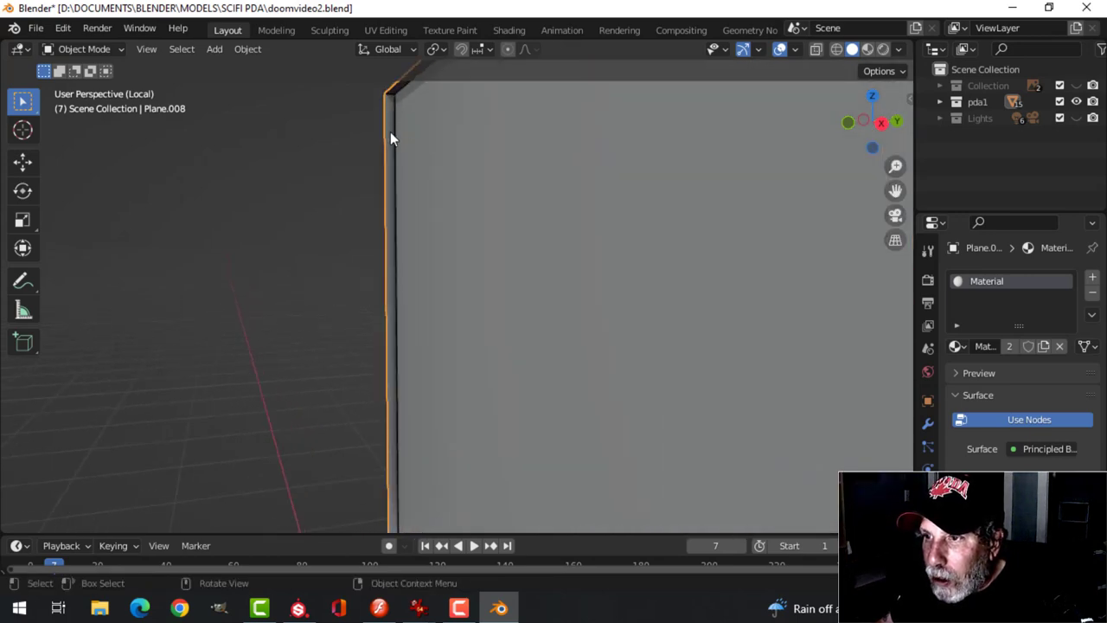
pyautogui.scroll(-5, 390, 138)
pyautogui.moveTo(390, 139); pyautogui.dragTo(412, 208, button='middle')
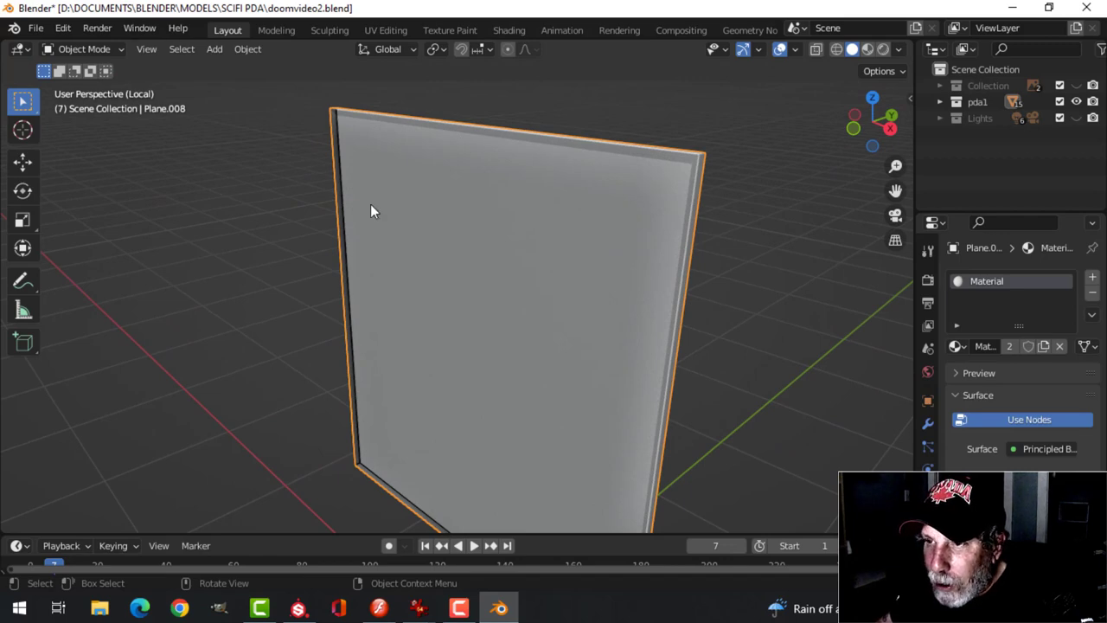
pyautogui.moveTo(434, 183); pyautogui.dragTo(470, 202, button='middle')
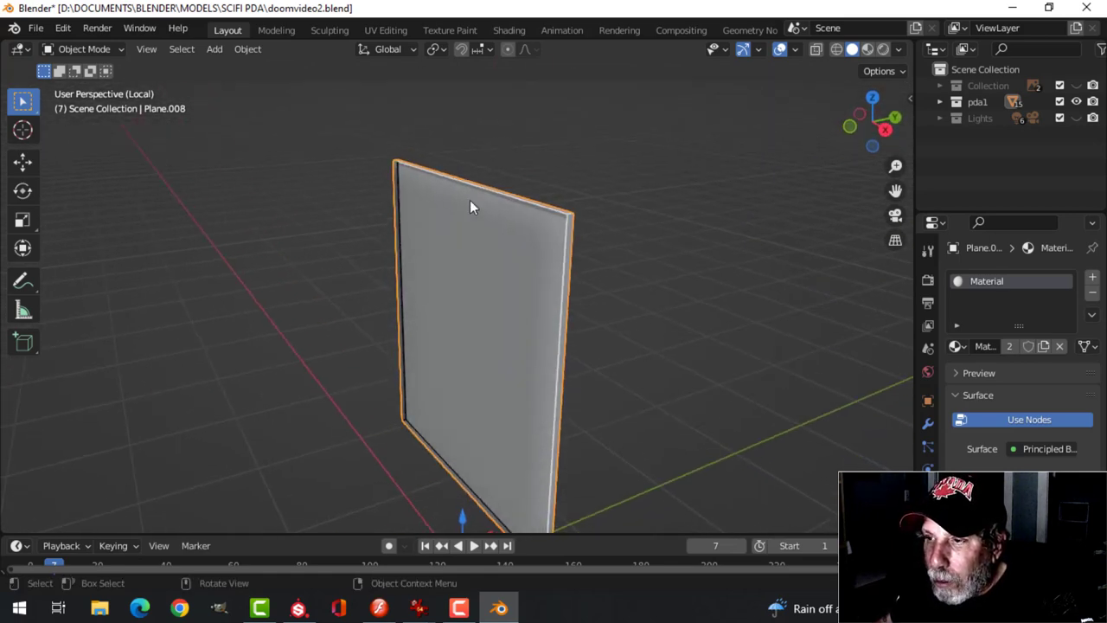
pyautogui.scroll(-4, 470, 280)
pyautogui.moveTo(481, 280); pyautogui.dragTo(632, 268, button='middle')
pyautogui.press('KP_Divide')
pyautogui.scroll(6, 550, 266)
pyautogui.scroll(-5, 596, 245)
pyautogui.hotkey('alt', 'a')
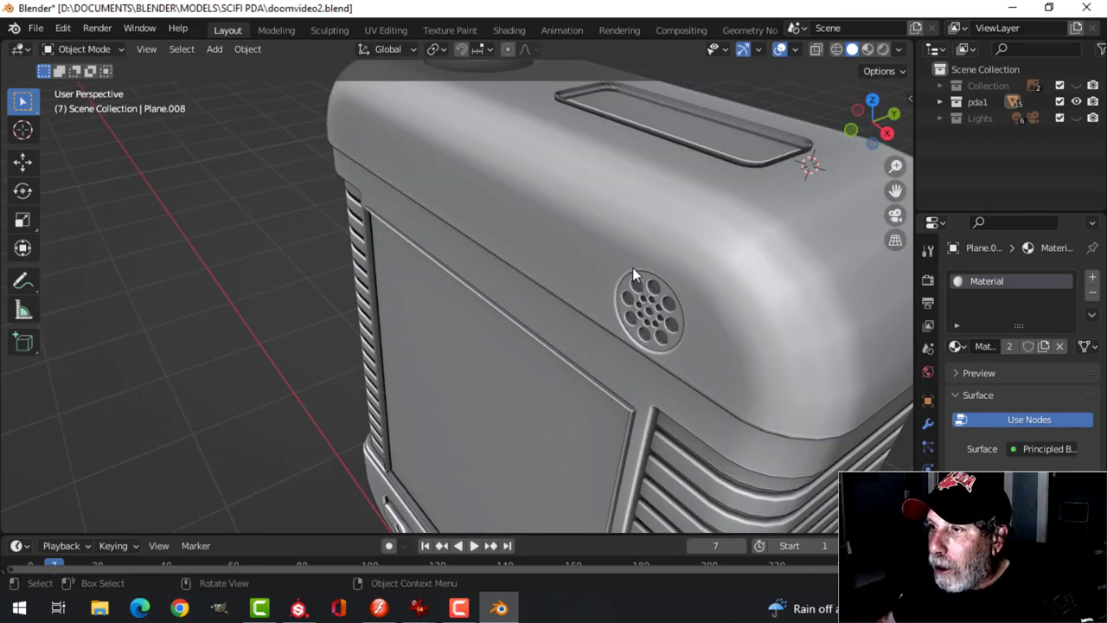
# Step: Check which materials are assigned to the PDA's top case, bottom case, ribbed sides and antenna
pyautogui.click(689, 140)
pyautogui.scroll(-3, 639, 229)
pyautogui.hotkey('alt', 'a')
pyautogui.moveTo(514, 253); pyautogui.dragTo(587, 278, button='middle')
pyautogui.scroll(1, 569, 283)
pyautogui.scroll(-3, 569, 289)
pyautogui.scroll(2, 523, 200)
pyautogui.click(522, 200)
pyautogui.scroll(-1, 587, 277)
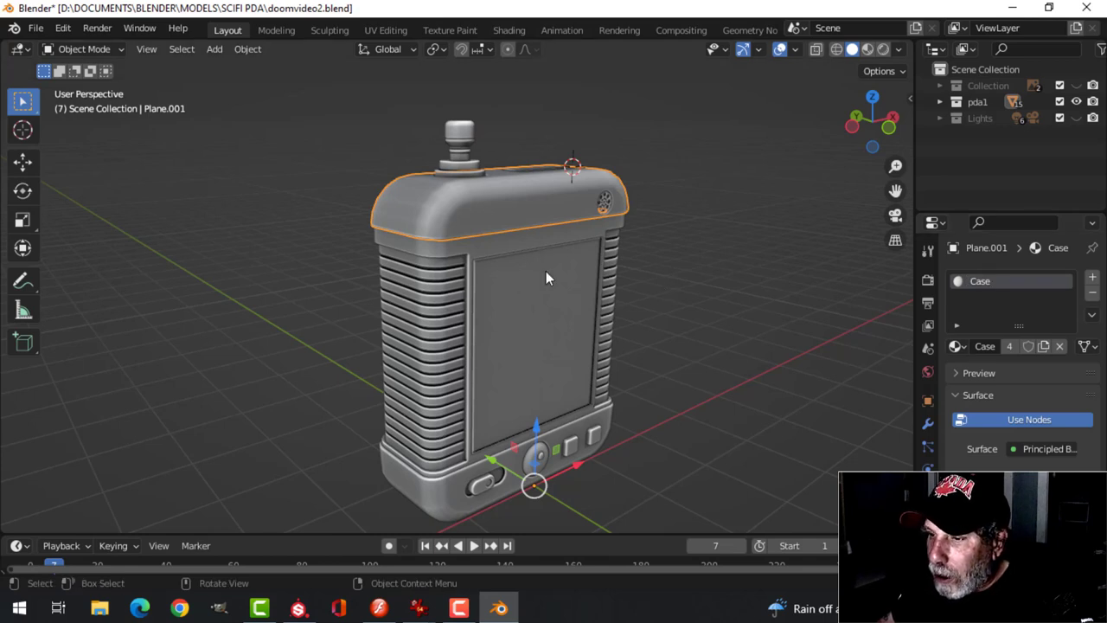
pyautogui.click(450, 498)
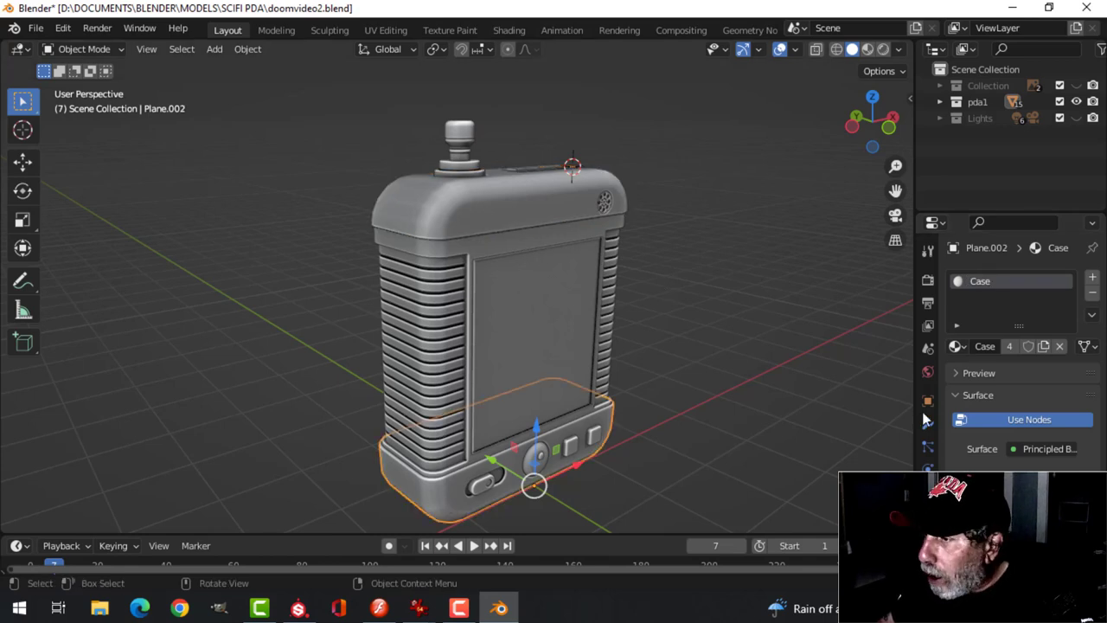
pyautogui.click(492, 259)
pyautogui.click(401, 320)
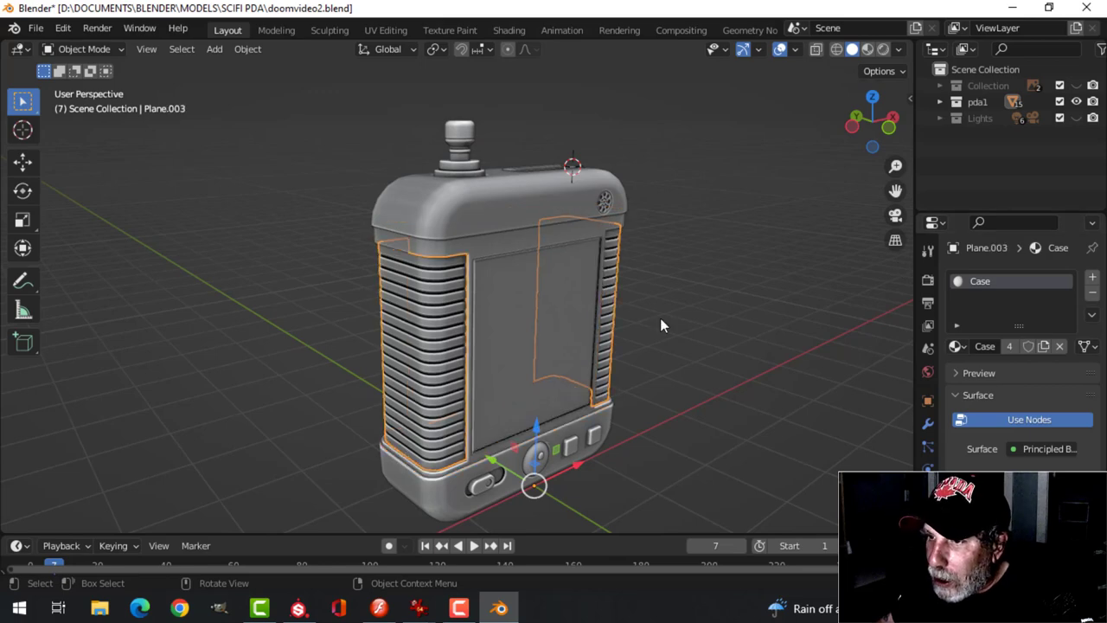
pyautogui.click(640, 264)
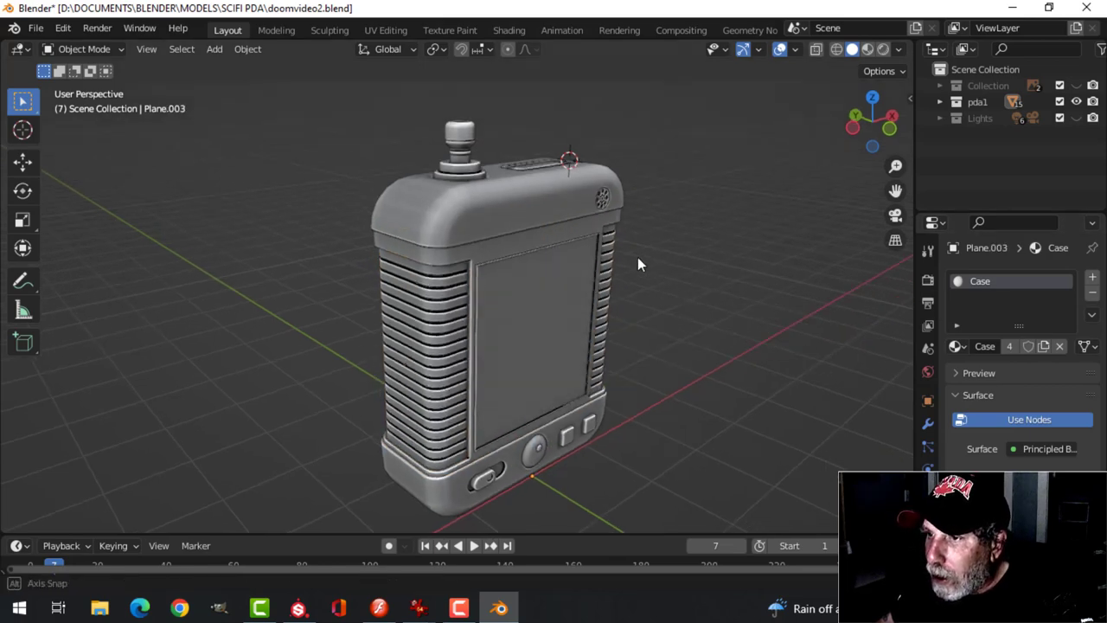
pyautogui.click(458, 140)
pyautogui.moveTo(585, 225); pyautogui.dragTo(581, 266, button='middle')
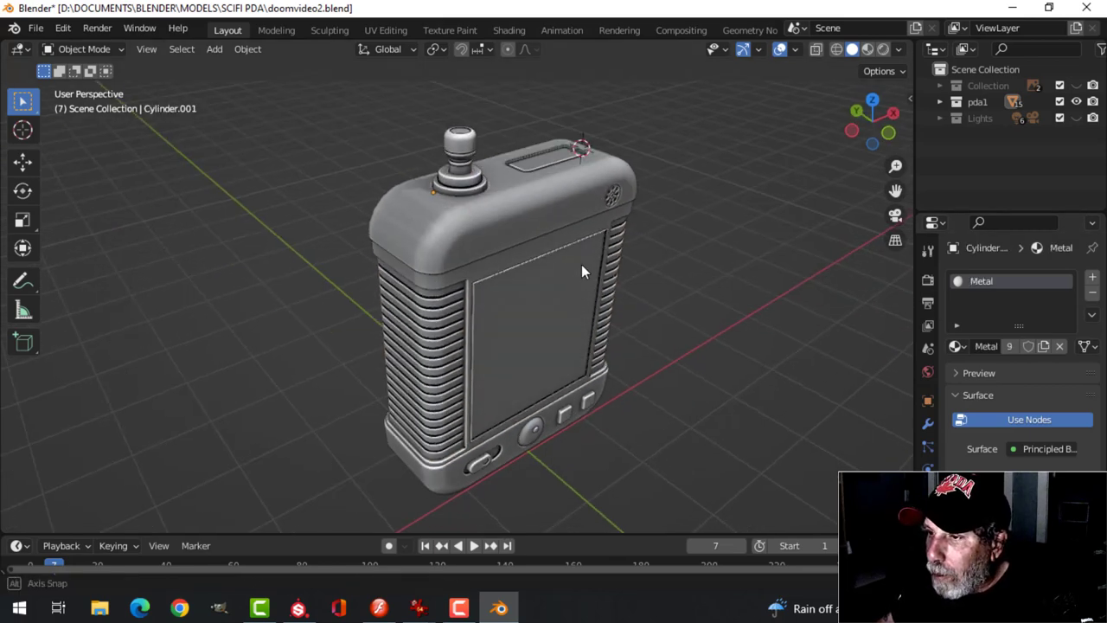
# Step: Replace the main screen's material with a new one named PDA_BigGlass
pyautogui.click(599, 313)
pyautogui.moveTo(718, 340)
pyautogui.mouseDown(button='middle')
pyautogui.moveTo(580, 289)
pyautogui.moveTo(546, 247)
pyautogui.moveTo(531, 383)
pyautogui.moveTo(539, 324)
pyautogui.moveTo(709, 346)
pyautogui.mouseUp(button='middle')
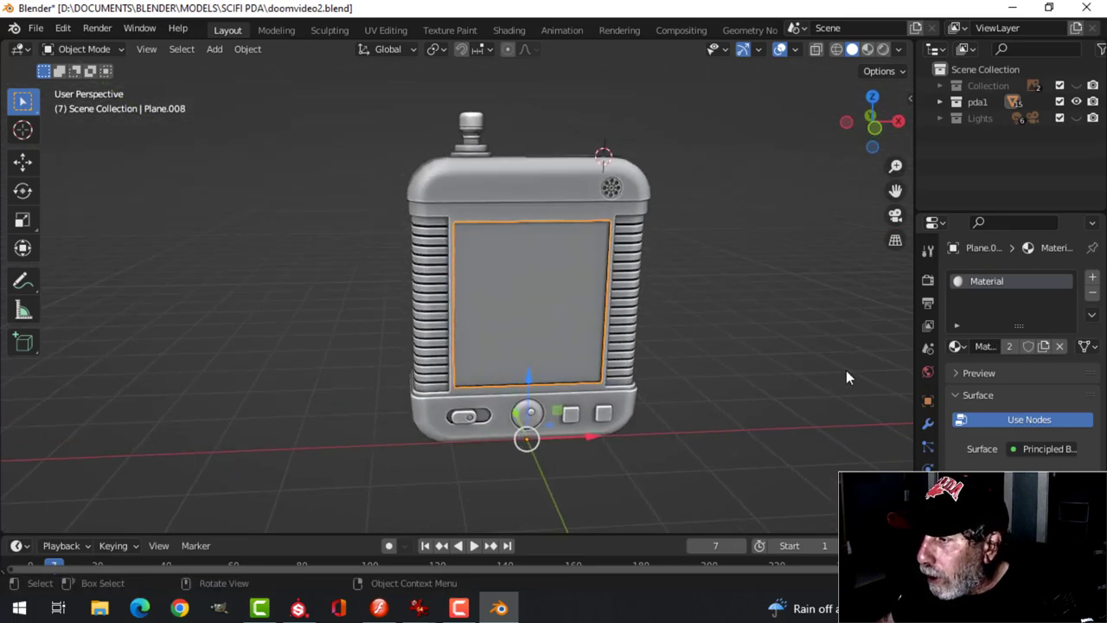
pyautogui.click(1091, 293)
pyautogui.click(1027, 347)
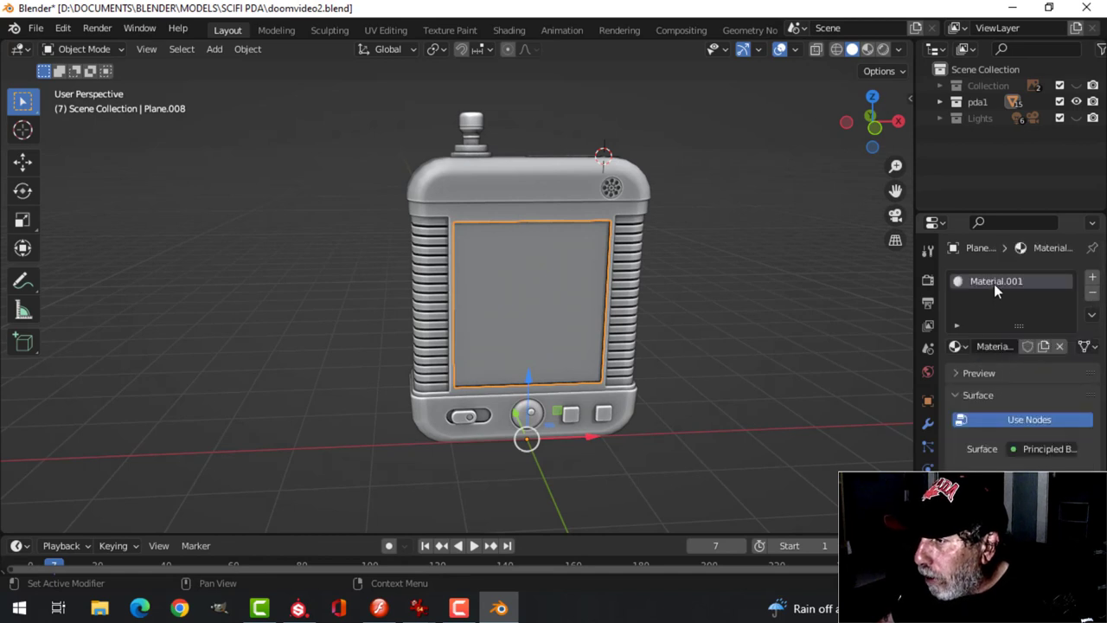
pyautogui.doubleClick(994, 284)
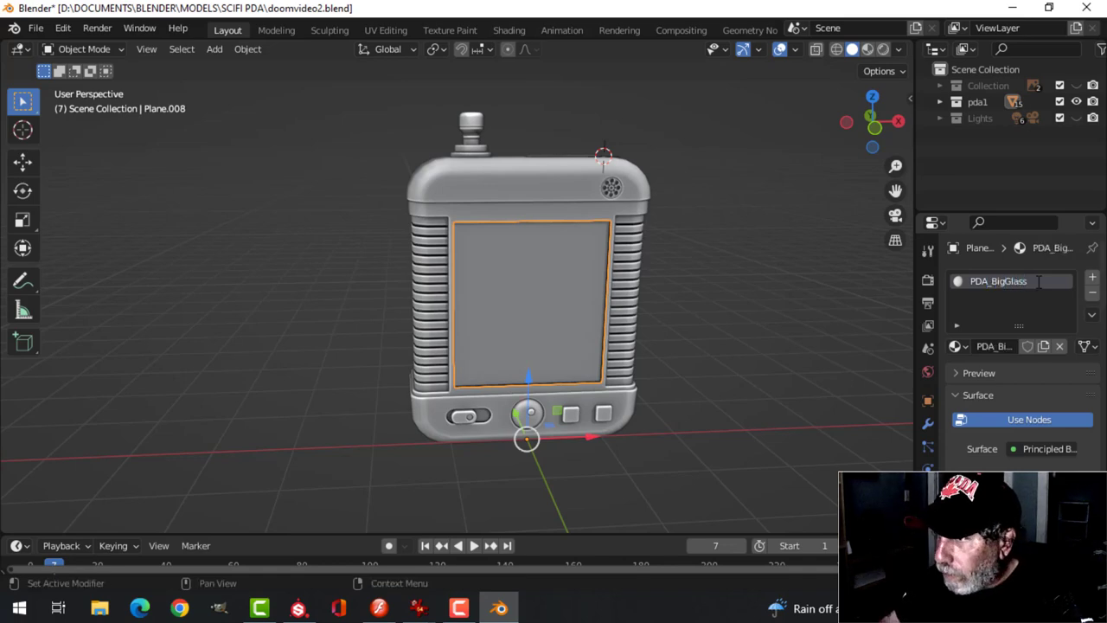
# Step: Replace the small top display's material with a new one named PDA_SmallGlass and save the file
pyautogui.moveTo(773, 234); pyautogui.dragTo(726, 311, button='middle')
pyautogui.click(581, 185)
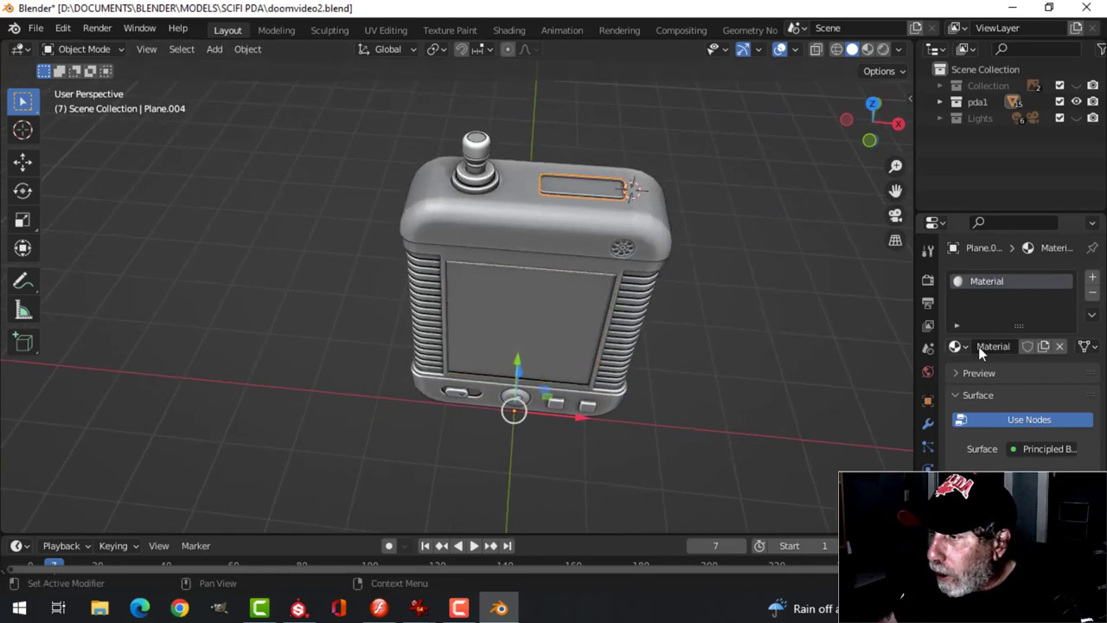
pyautogui.click(1094, 295)
pyautogui.click(990, 346)
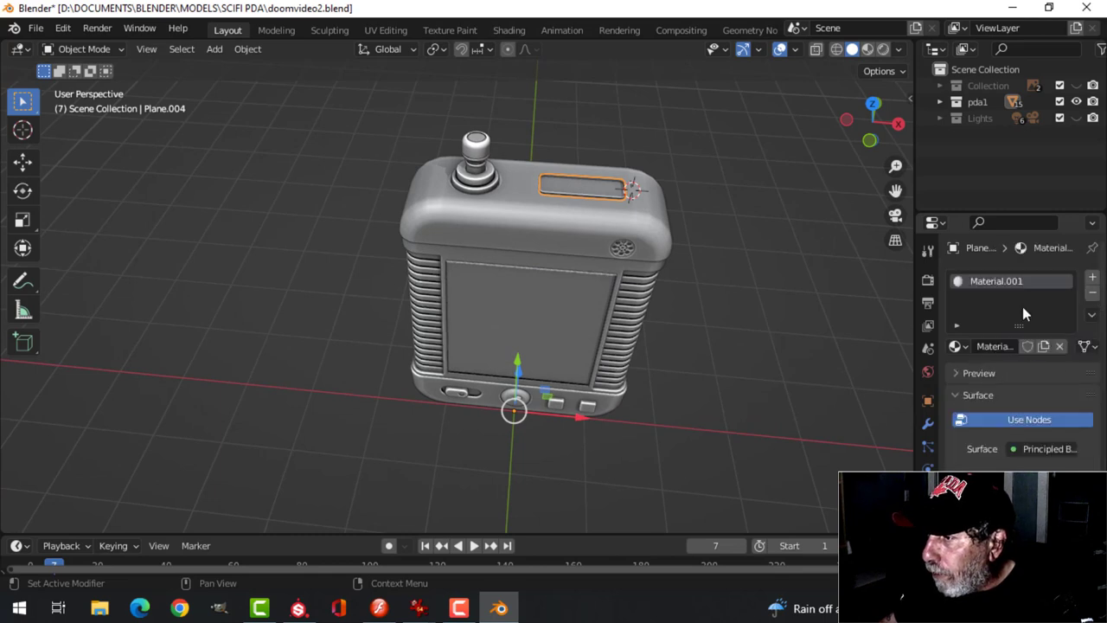
pyautogui.write('PD')
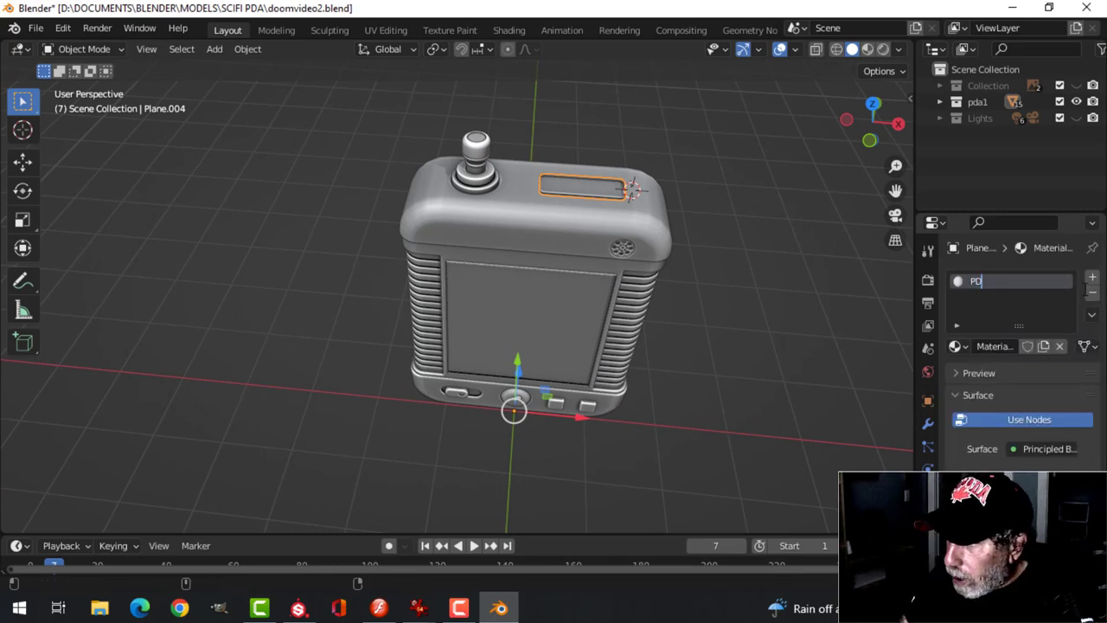
pyautogui.write('A_Small')
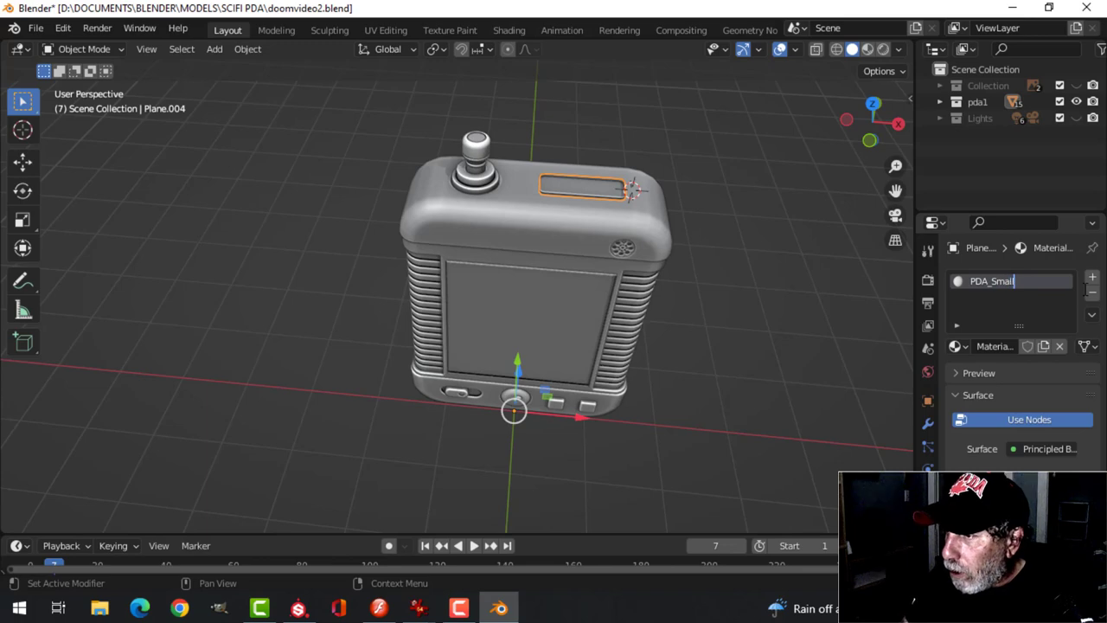
pyautogui.write('Glass')
pyautogui.press('Return')
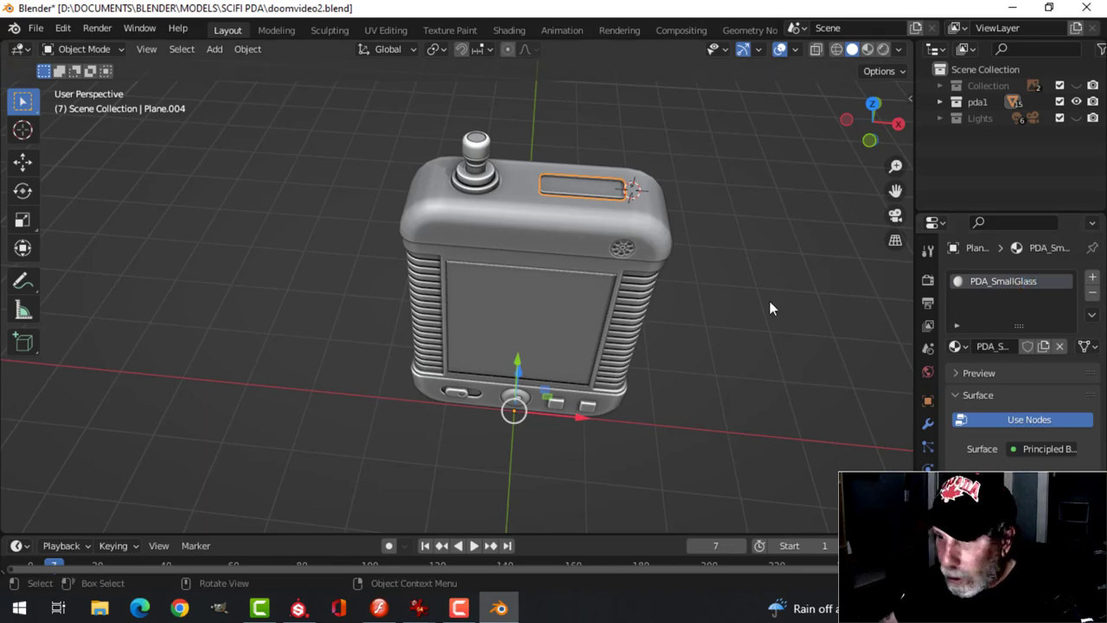
pyautogui.hotkey('ctrl', 's')
# Step: Open the main screen in the UV Editing workspace and set its 3D view to solid shading
pyautogui.click(565, 308)
pyautogui.moveTo(565, 308); pyautogui.dragTo(592, 231, button='middle')
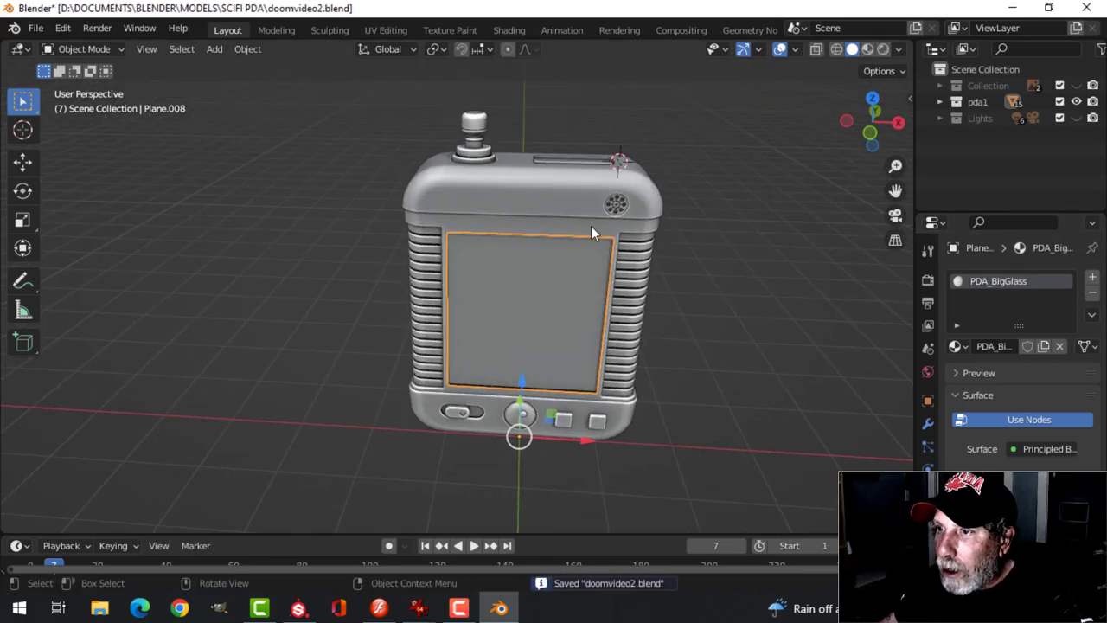
pyautogui.click(386, 29)
pyautogui.scroll(5, 709, 342)
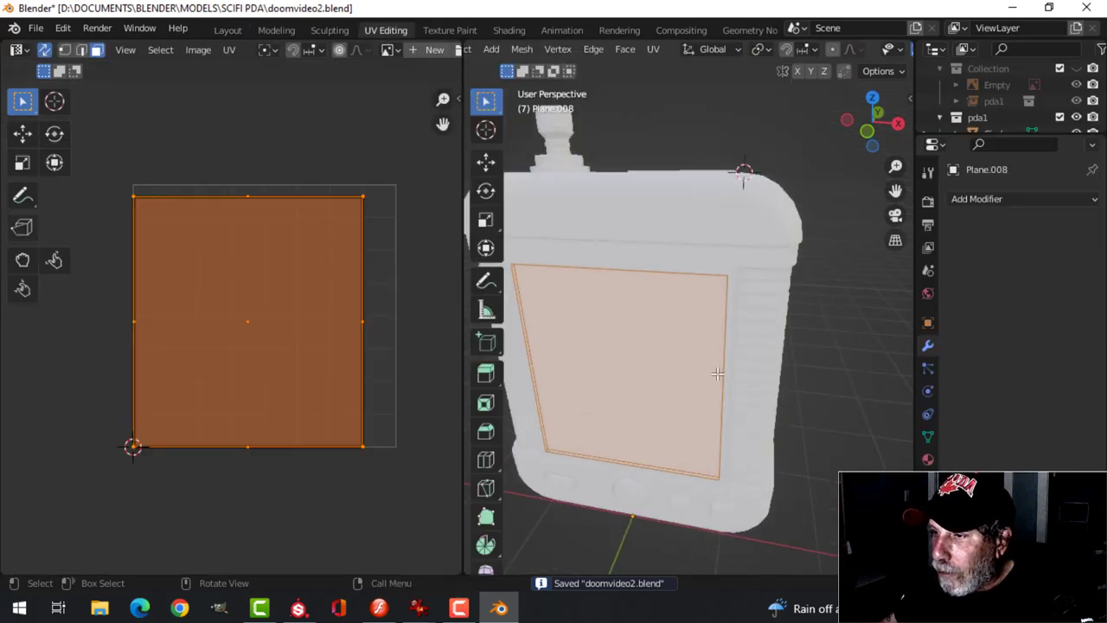
pyautogui.scroll(-3, 734, 333)
pyautogui.moveTo(710, 340); pyautogui.dragTo(777, 294, button='middle')
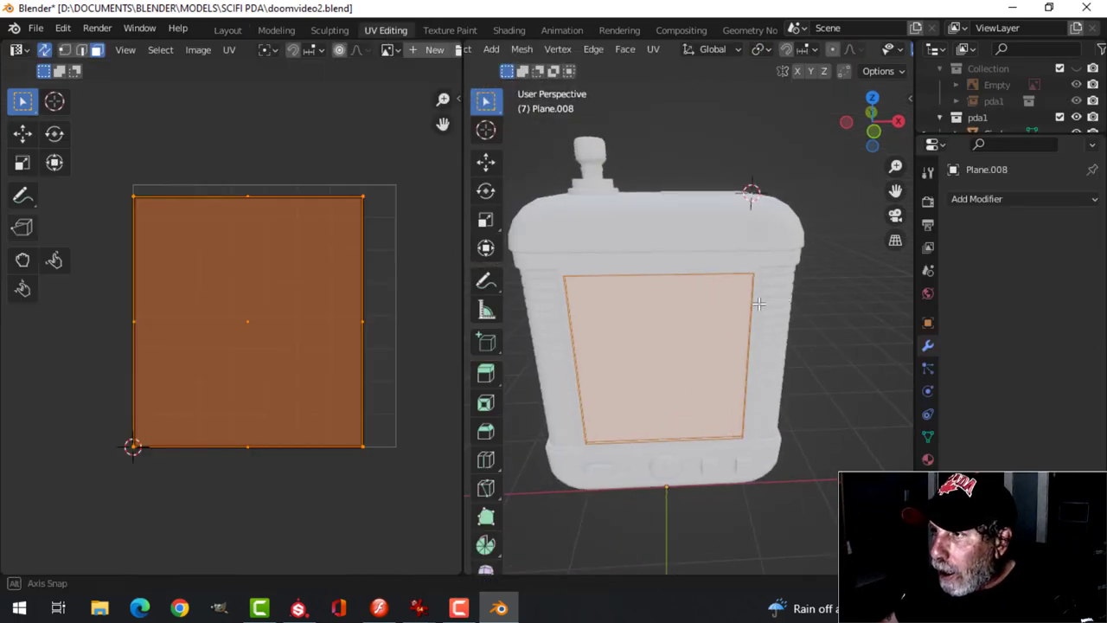
pyautogui.scroll(-5, 862, 48)
pyautogui.click(870, 49)
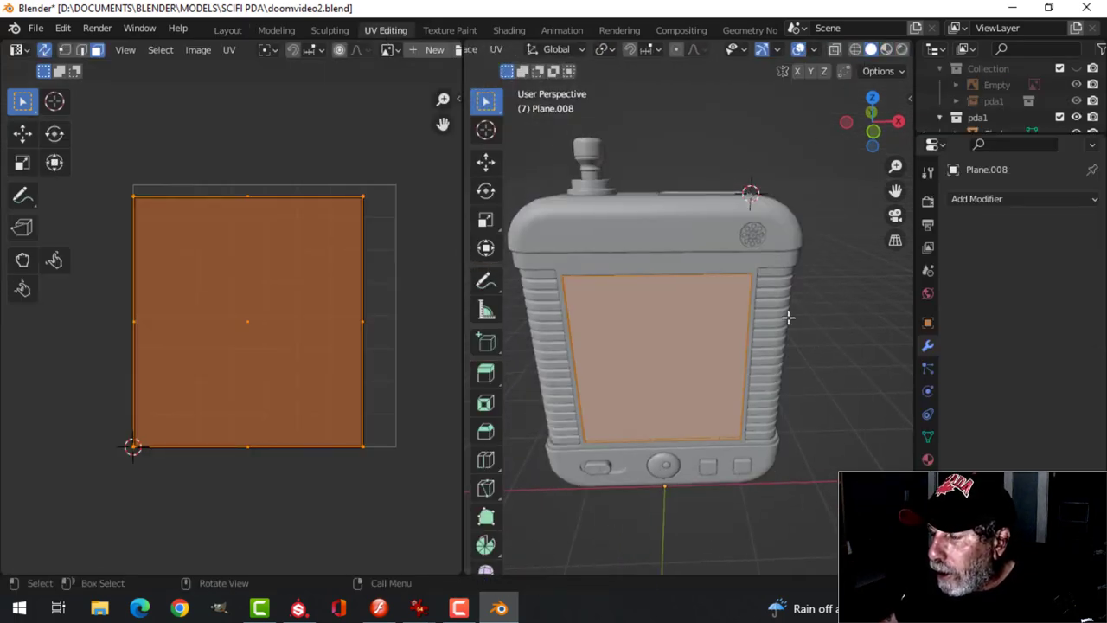
# Step: Isolate the main screen and unwrap its faces with Cube Projection
pyautogui.moveTo(789, 318)
pyautogui.mouseDown(button='middle')
pyautogui.moveTo(665, 299)
pyautogui.moveTo(737, 345)
pyautogui.mouseUp(button='middle')
pyautogui.press('KP_Divide')
pyautogui.scroll(2, 683, 318)
pyautogui.scroll(-4, 683, 329)
pyautogui.press('u')
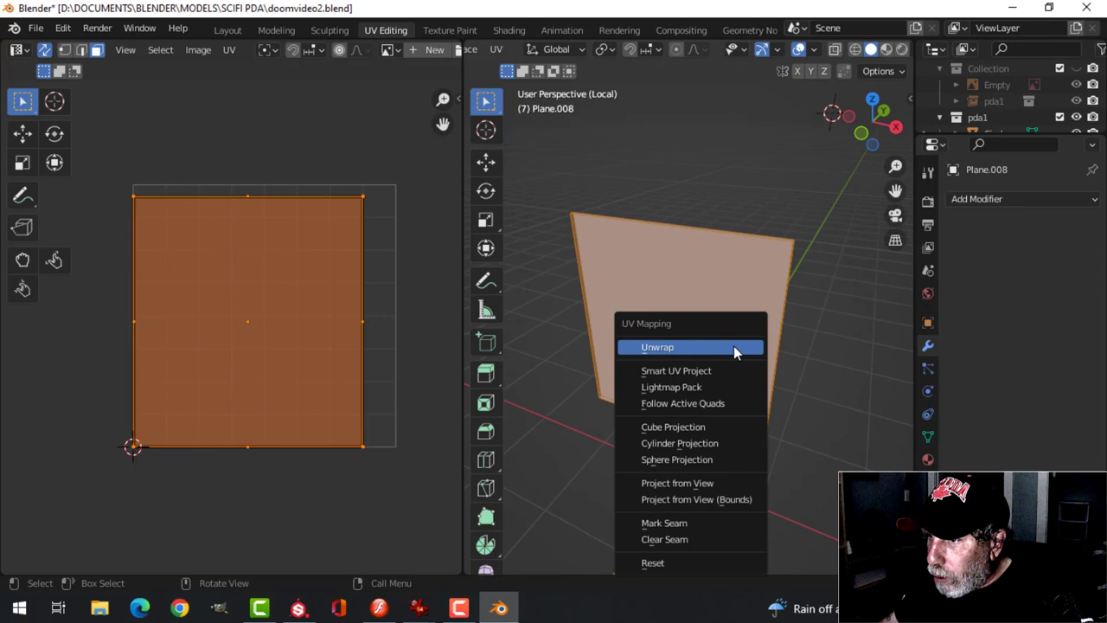
pyautogui.click(683, 428)
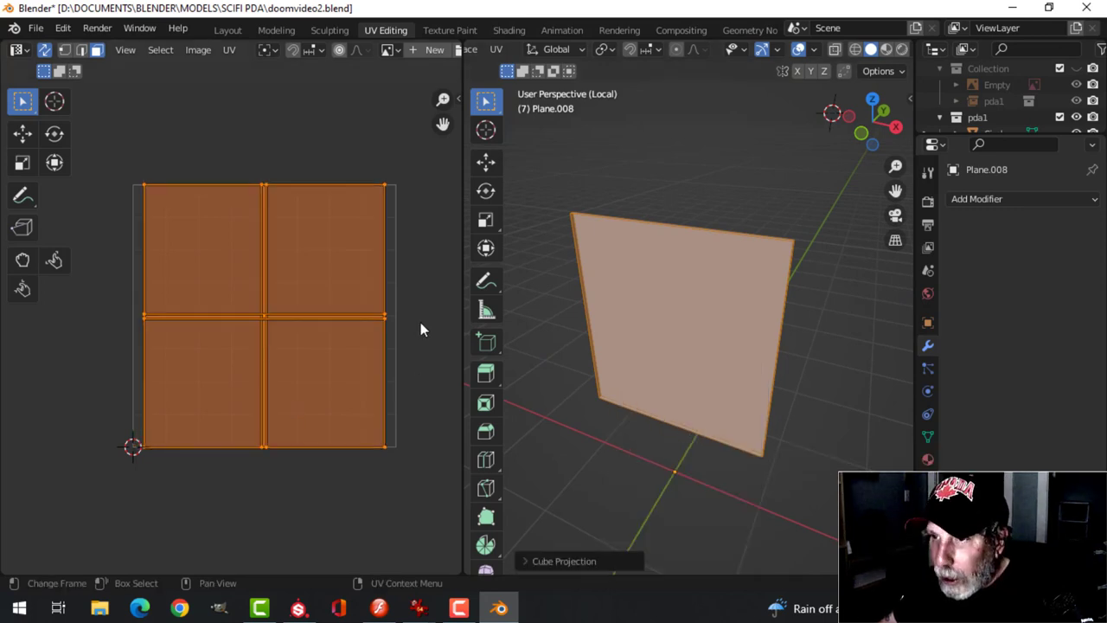
pyautogui.press('n')
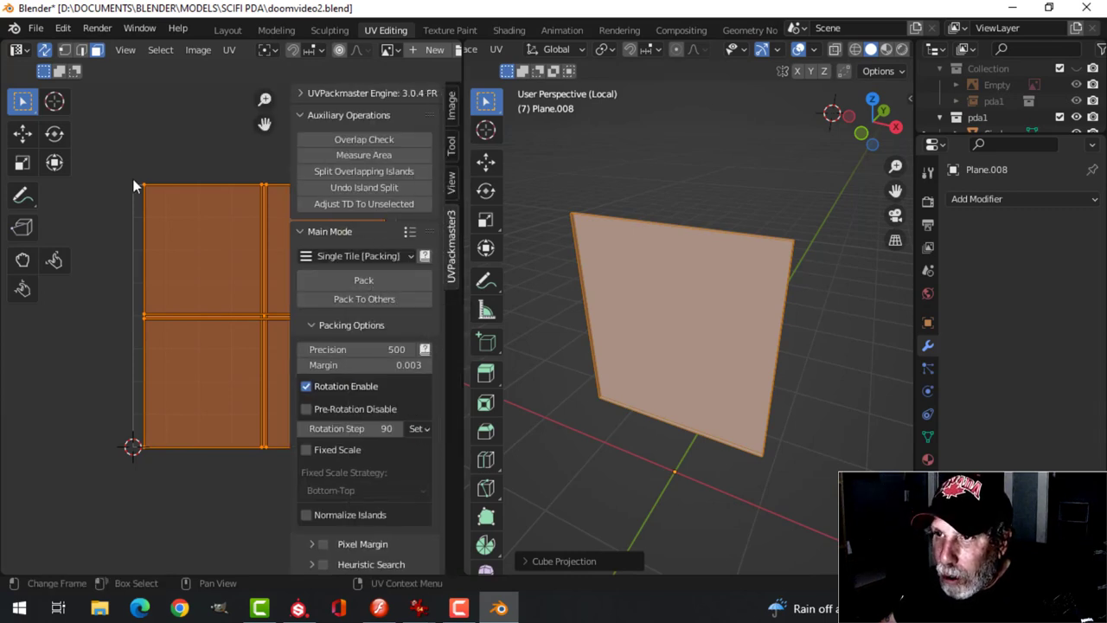
pyautogui.press('n')
pyautogui.click(230, 49)
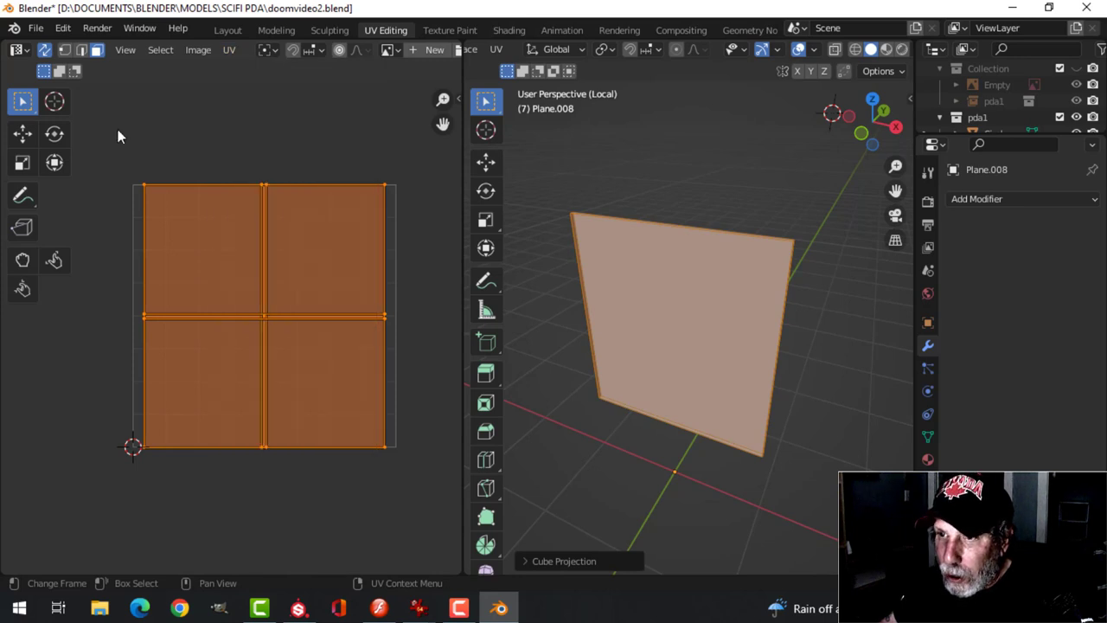
# Step: Pack the main screen's UV islands into a single tile with UVPackmaster
pyautogui.press('n')
pyautogui.click(363, 279)
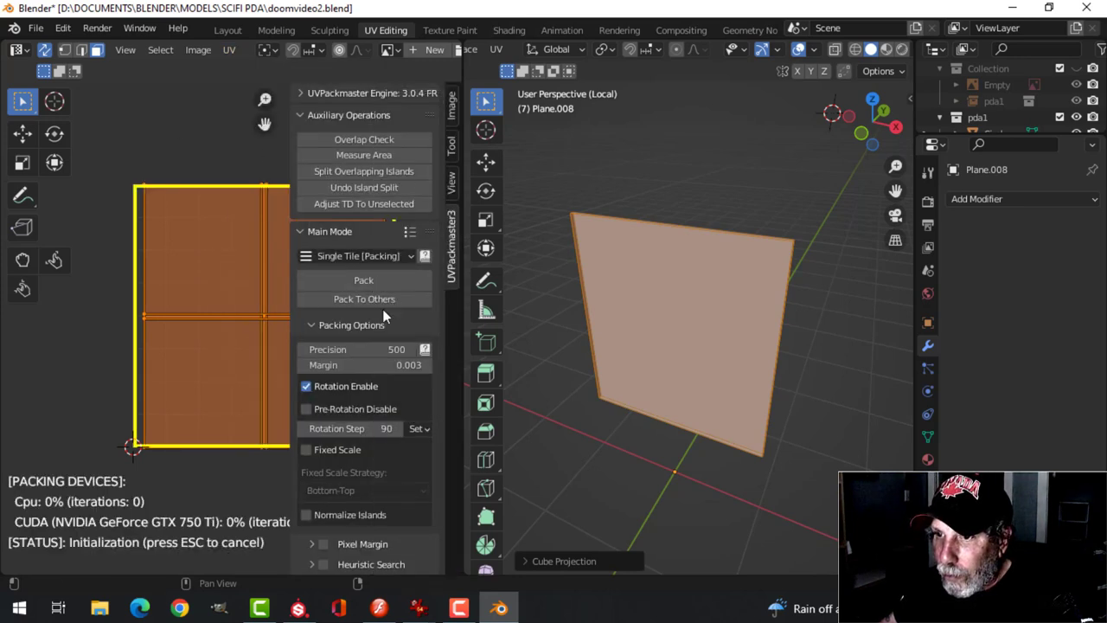
pyautogui.press('n')
pyautogui.scroll(2, 348, 333)
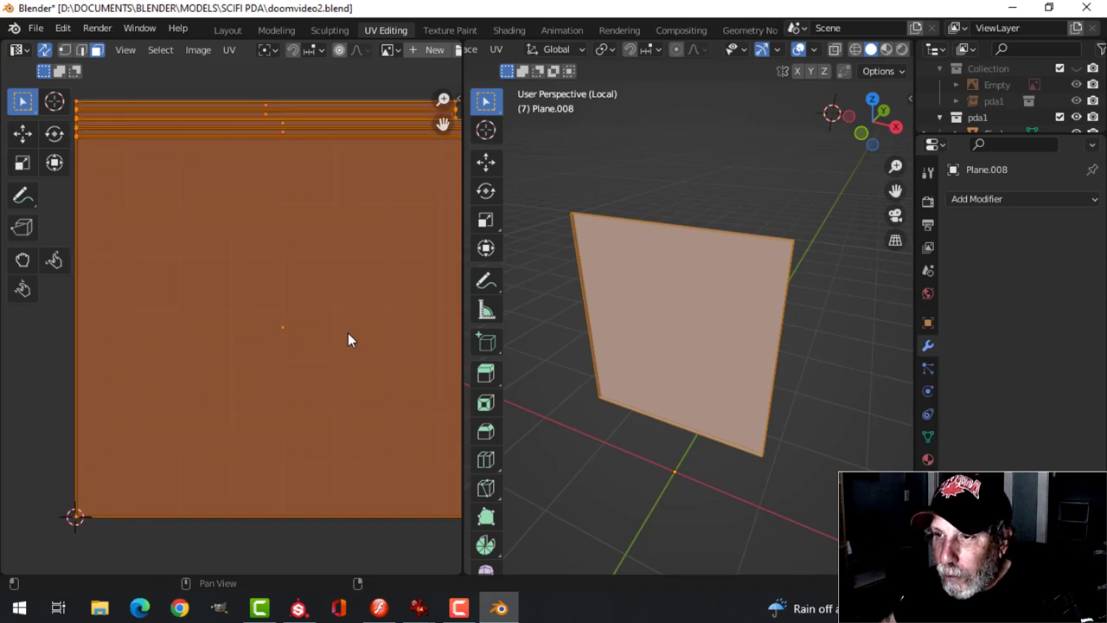
pyautogui.scroll(-1, 336, 297)
# Step: Select the thin strip islands along the UV layout's upper edge to check which mesh faces they cover
pyautogui.hotkey('alt', 'a')
pyautogui.moveTo(327, 284); pyautogui.dragTo(319, 296, button='middle')
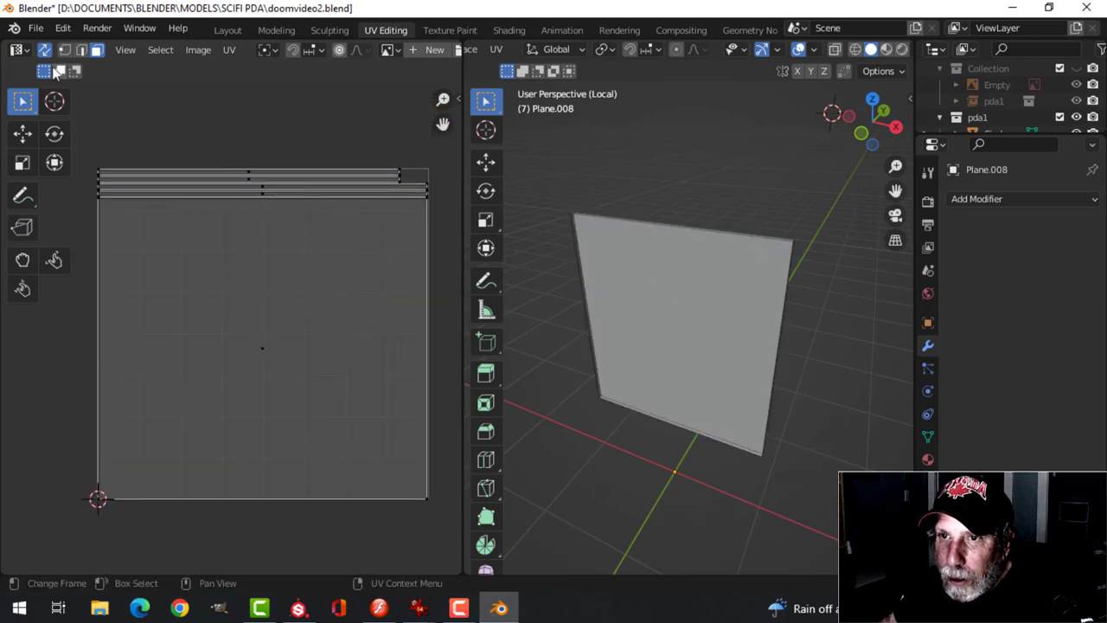
pyautogui.moveTo(204, 153); pyautogui.dragTo(281, 198)
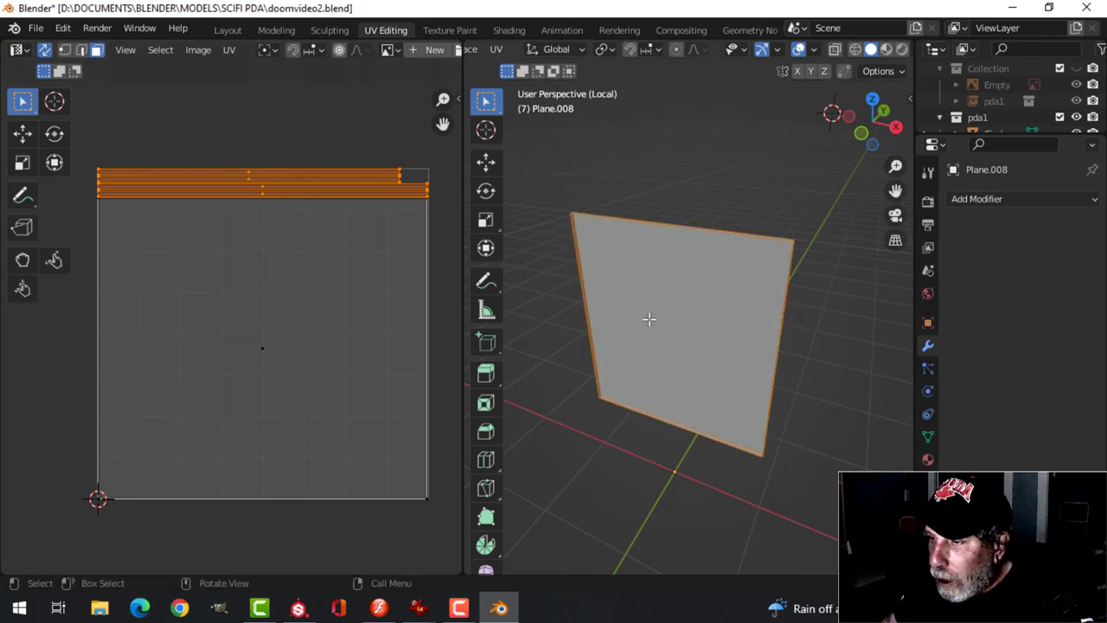
pyautogui.moveTo(648, 319); pyautogui.dragTo(652, 273, button='middle')
pyautogui.scroll(-2, 343, 277)
pyautogui.hotkey('alt', 'a')
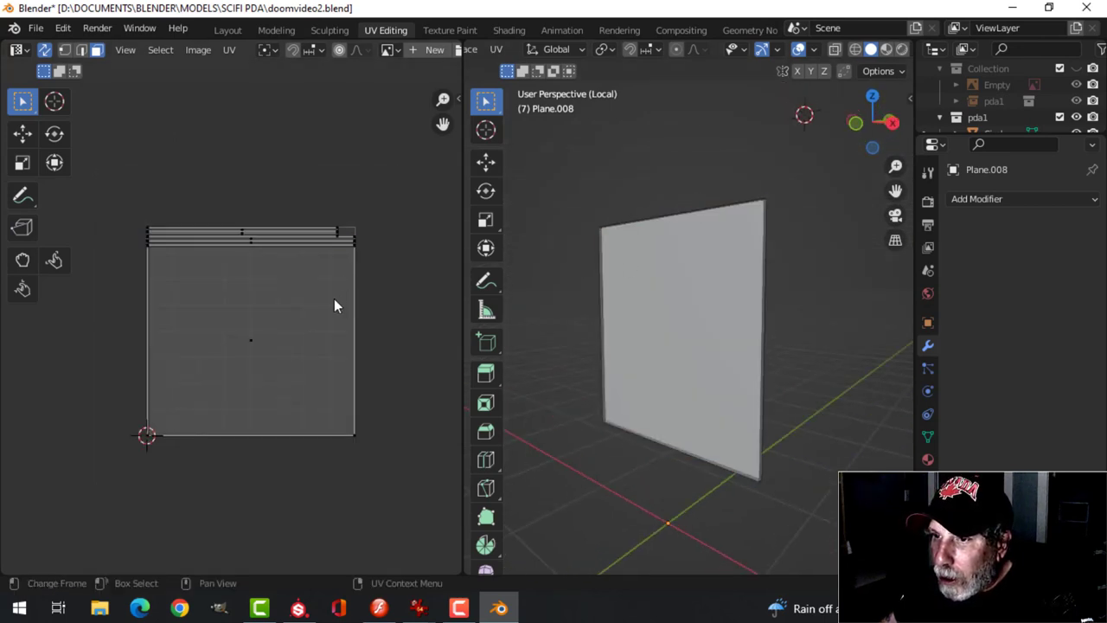
pyautogui.moveTo(348, 309); pyautogui.dragTo(364, 291, button='middle')
# Step: Return to Object Mode and check the screen's normals from several angles with the Face Orientation overlay
pyautogui.press('Tab')
pyautogui.moveTo(716, 290); pyautogui.dragTo(719, 327, button='middle')
pyautogui.hotkey('alt', 'a')
pyautogui.click(684, 313)
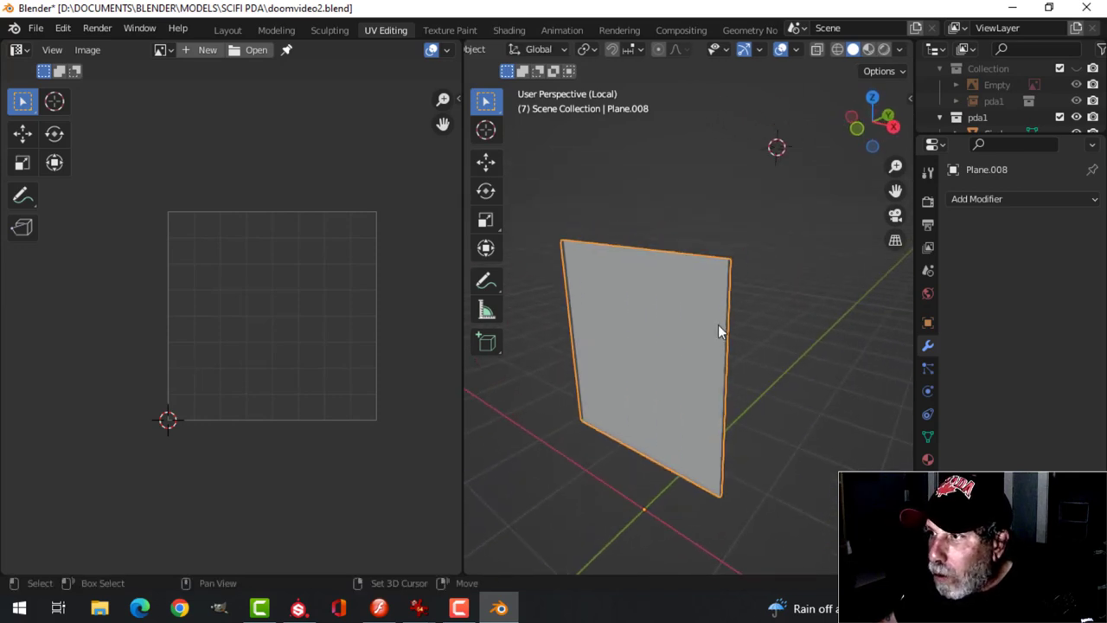
pyautogui.click(795, 50)
pyautogui.click(758, 346)
pyautogui.moveTo(632, 329); pyautogui.dragTo(665, 235, button='middle')
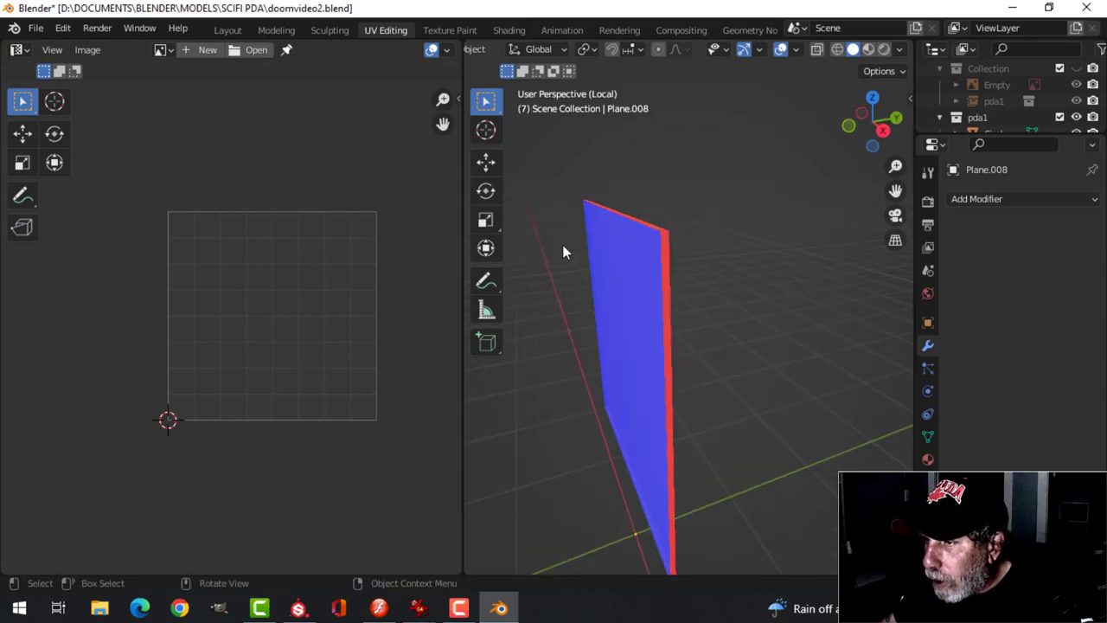
pyautogui.moveTo(563, 251); pyautogui.dragTo(650, 316, button='middle')
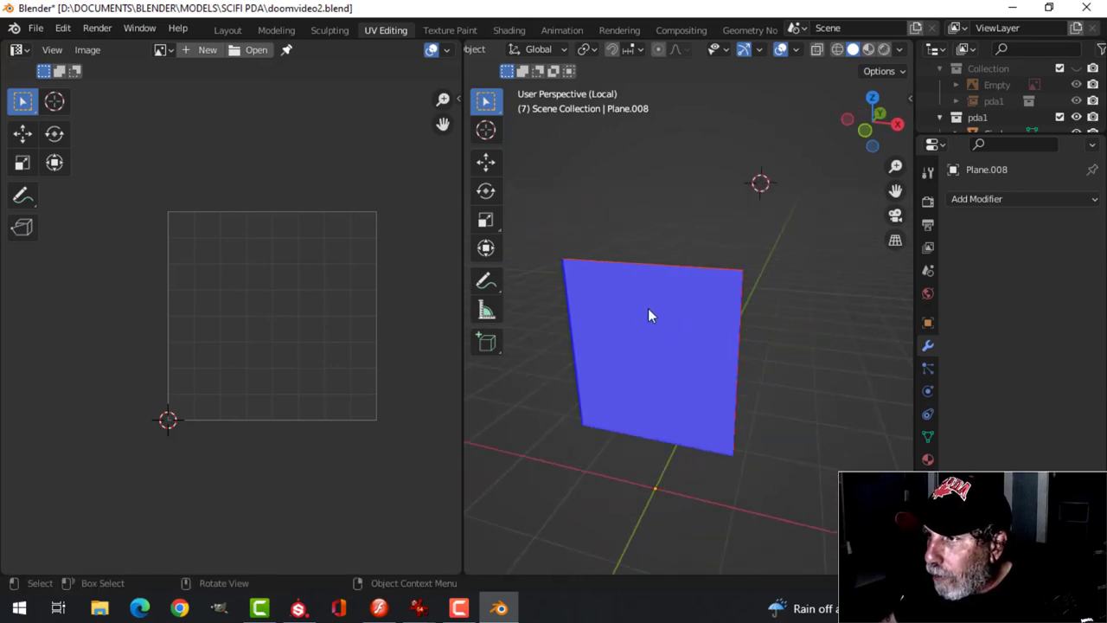
# Step: Turn off the Face Orientation overlay and save the file
pyautogui.click(796, 50)
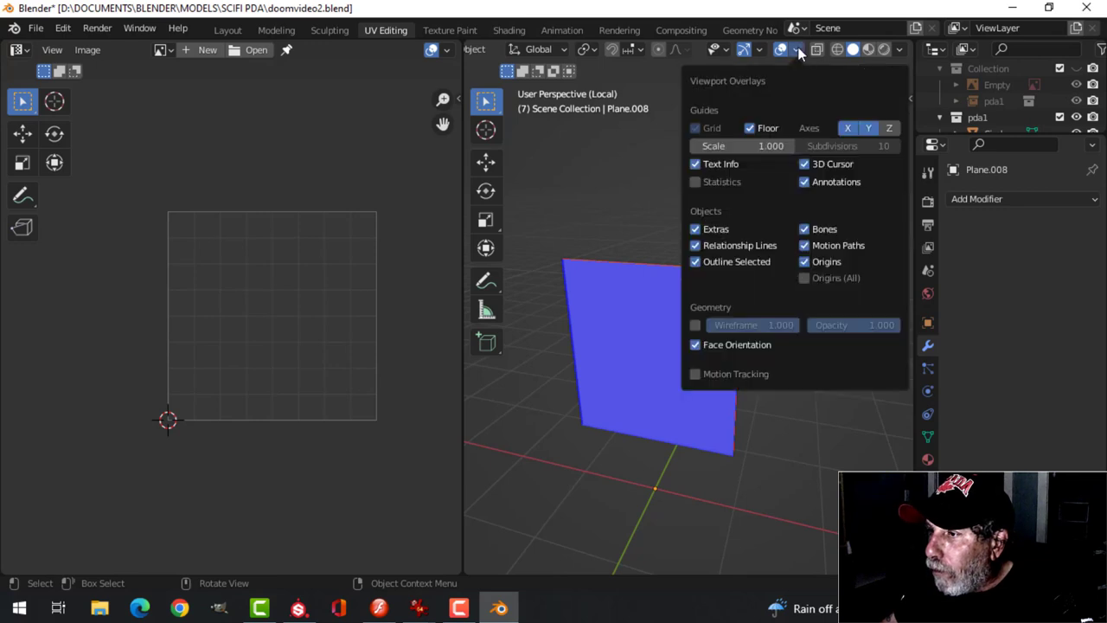
pyautogui.click(732, 342)
pyautogui.click(657, 282)
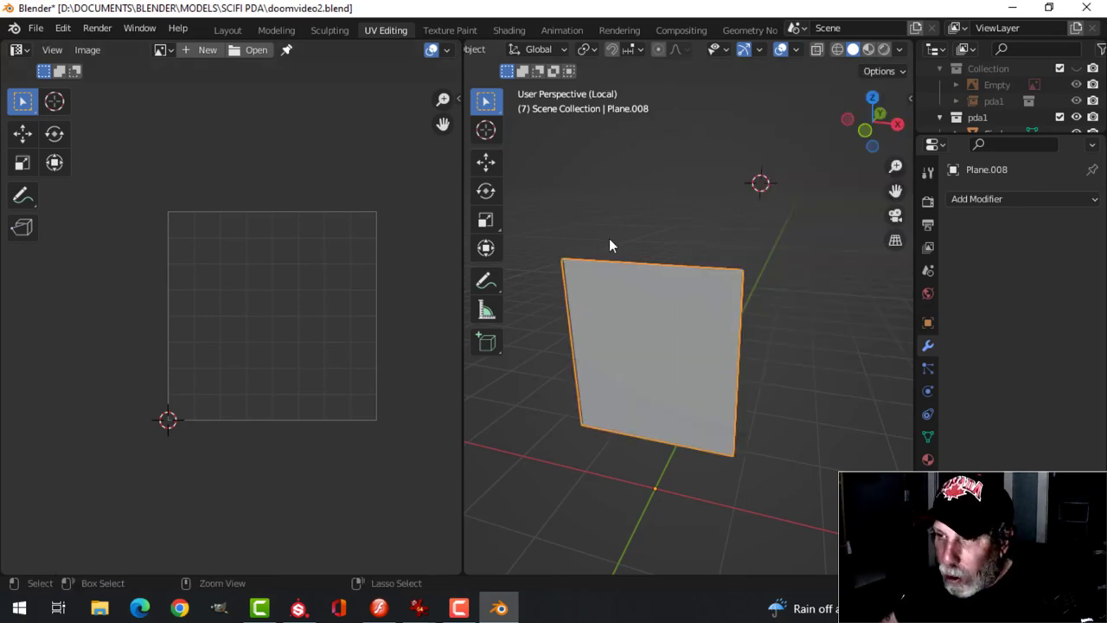
pyautogui.hotkey('ctrl', 's')
pyautogui.click(37, 32)
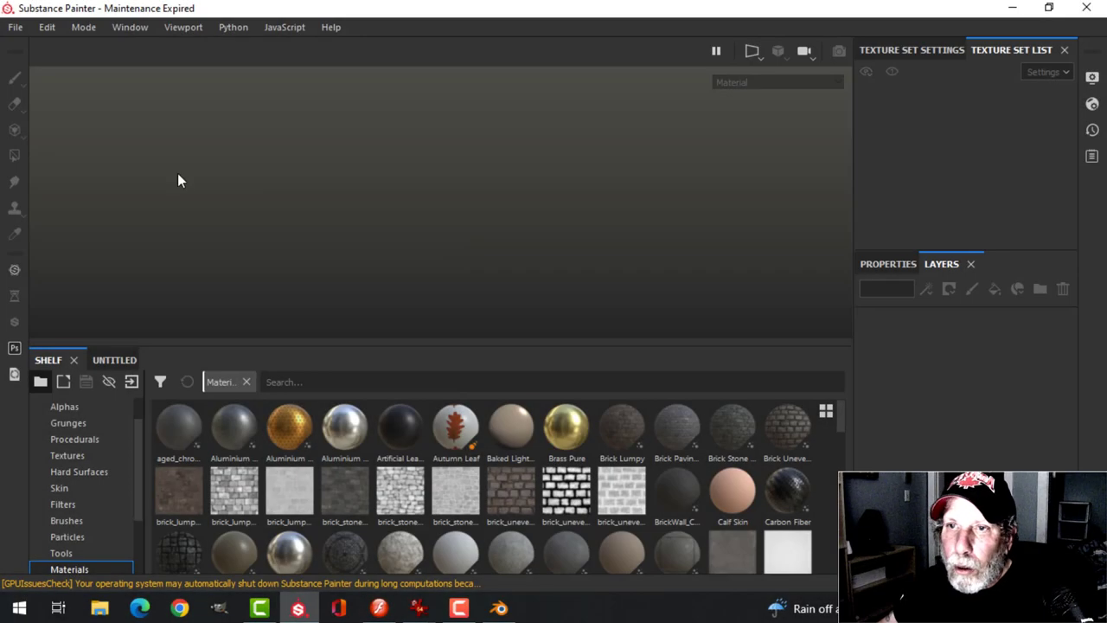
# Step: In Substance Painter, create a new project from the PDA_BigGlass.fbx mesh
pyautogui.click(15, 27)
pyautogui.click(26, 42)
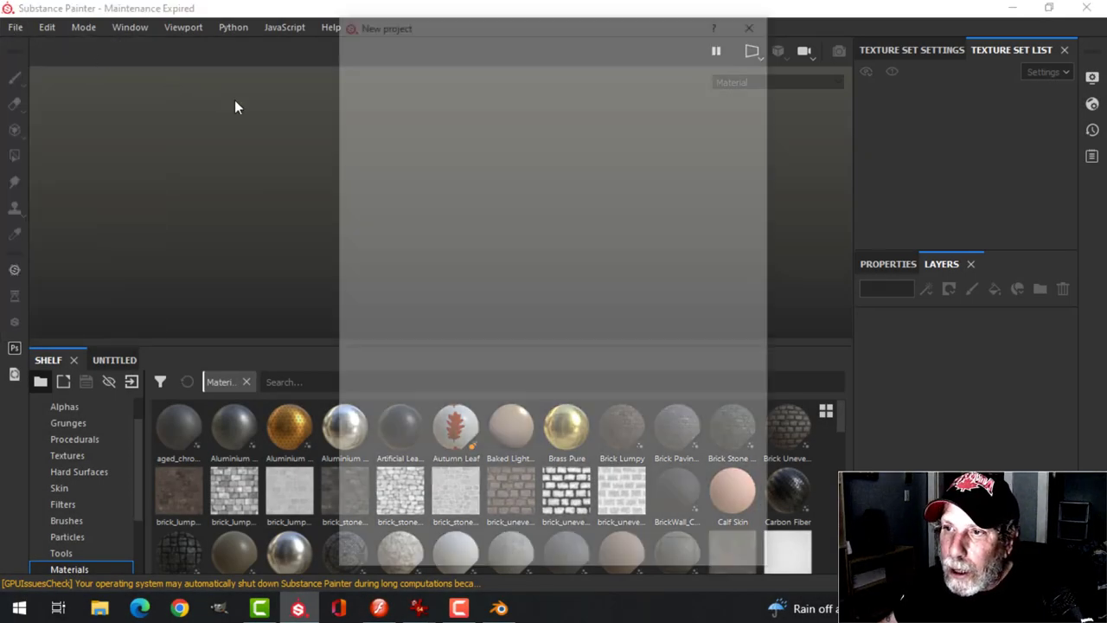
pyautogui.click(704, 74)
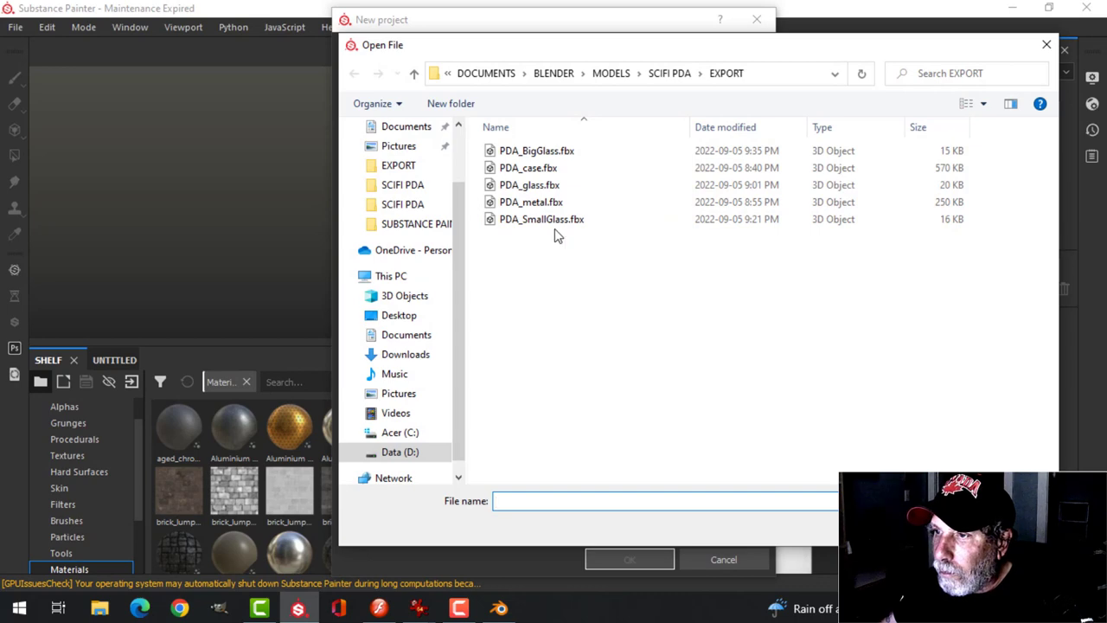
pyautogui.click(551, 153)
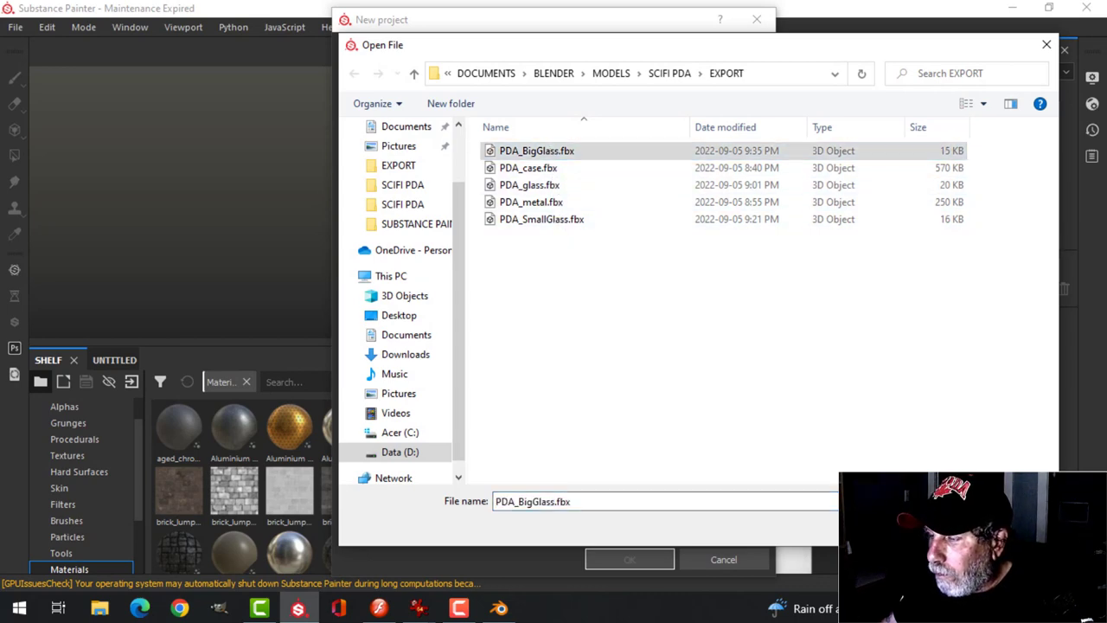
pyautogui.doubleClick(551, 153)
pyautogui.click(627, 558)
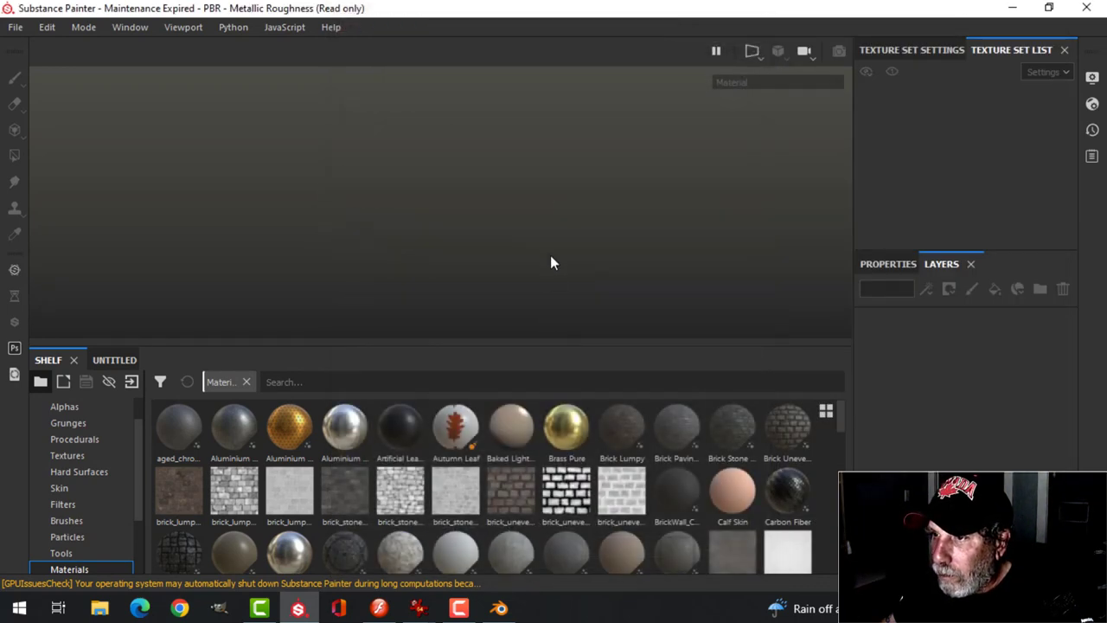
pyautogui.keyDown('alt'); pyautogui.moveTo(592, 203); pyautogui.dragTo(490, 200); pyautogui.keyUp('alt')
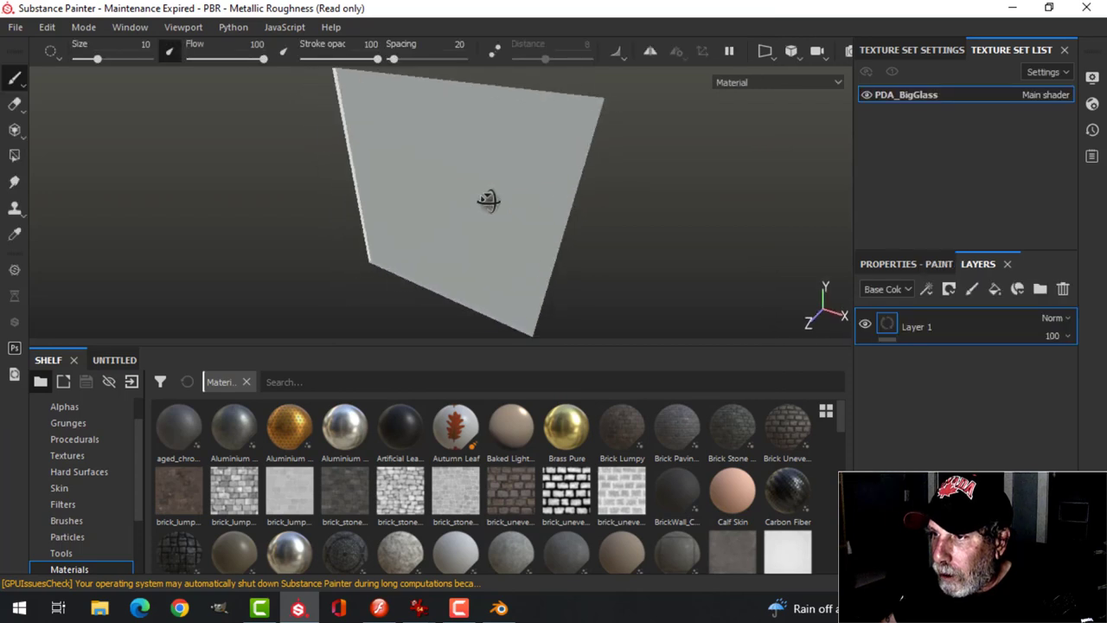
pyautogui.keyDown('alt'); pyautogui.moveTo(490, 200); pyautogui.dragTo(497, 230, button='middle'); pyautogui.keyUp('alt')
pyautogui.keyDown('alt'); pyautogui.moveTo(496, 230); pyautogui.dragTo(499, 211); pyautogui.keyUp('alt')
# Step: Bake the PDA_BigGlass mesh maps at an output size of 1024 with the ID map excluded
pyautogui.click(920, 50)
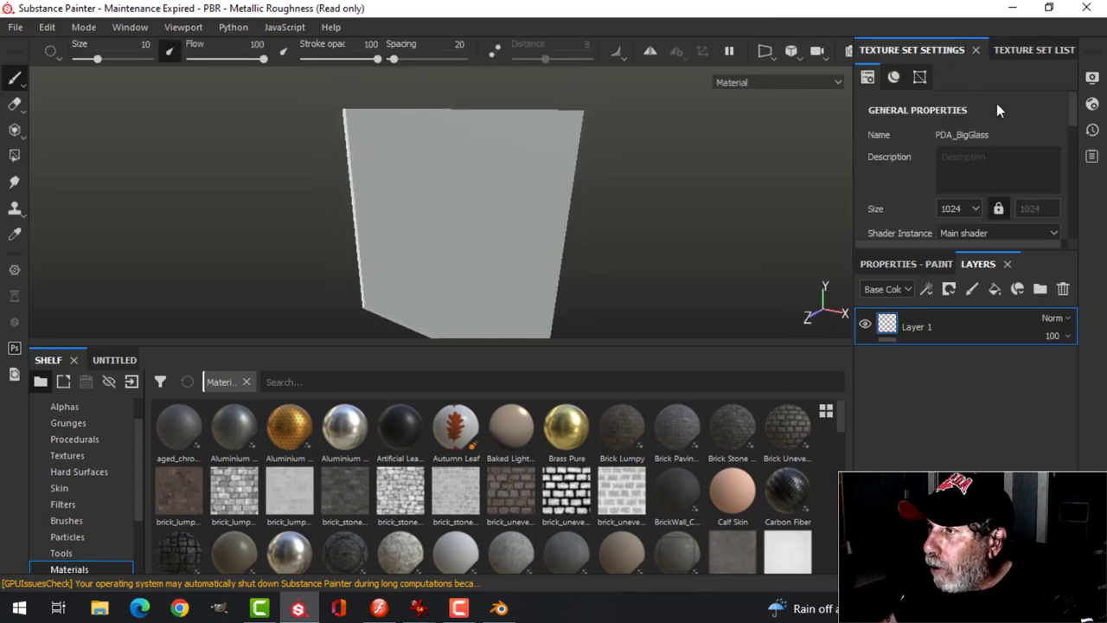
pyautogui.click(1022, 49)
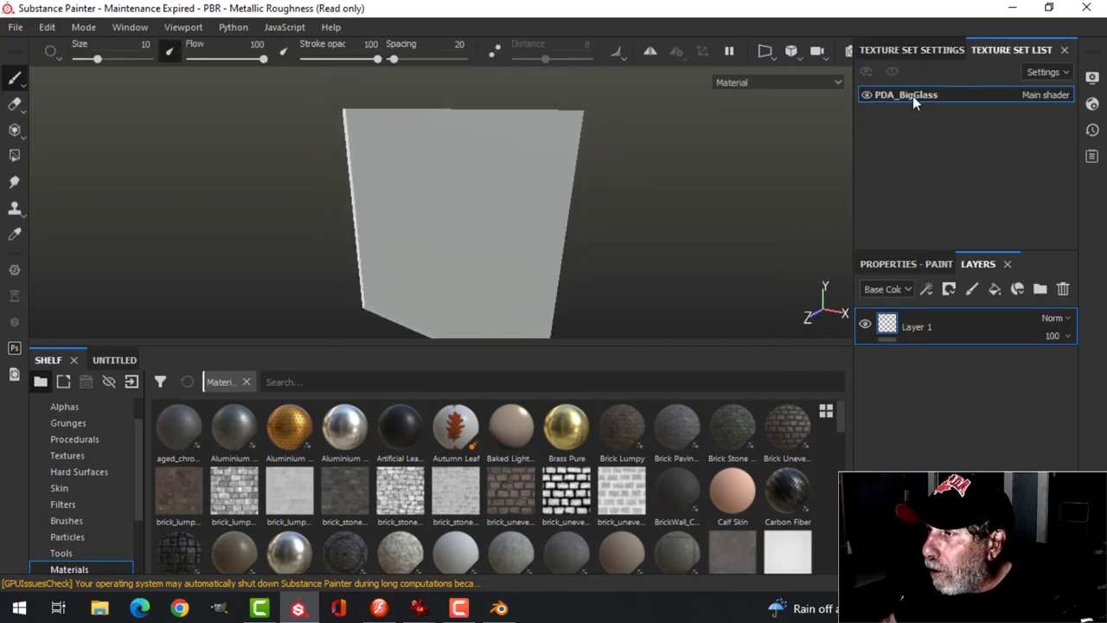
pyautogui.click(910, 51)
pyautogui.scroll(-5, 994, 186)
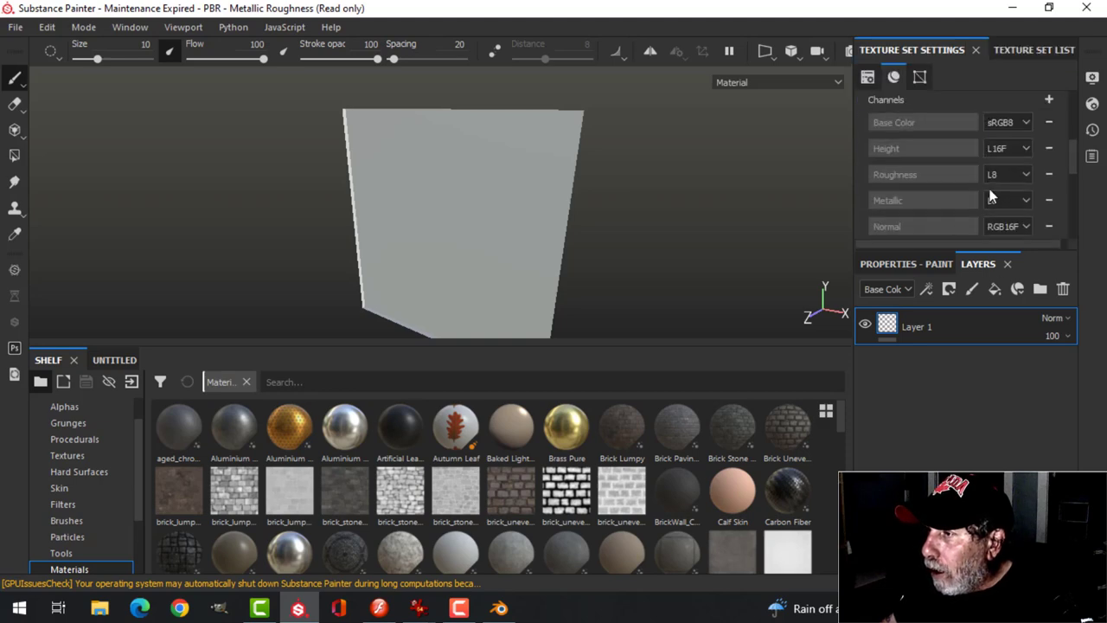
pyautogui.scroll(-1, 997, 179)
pyautogui.click(1002, 115)
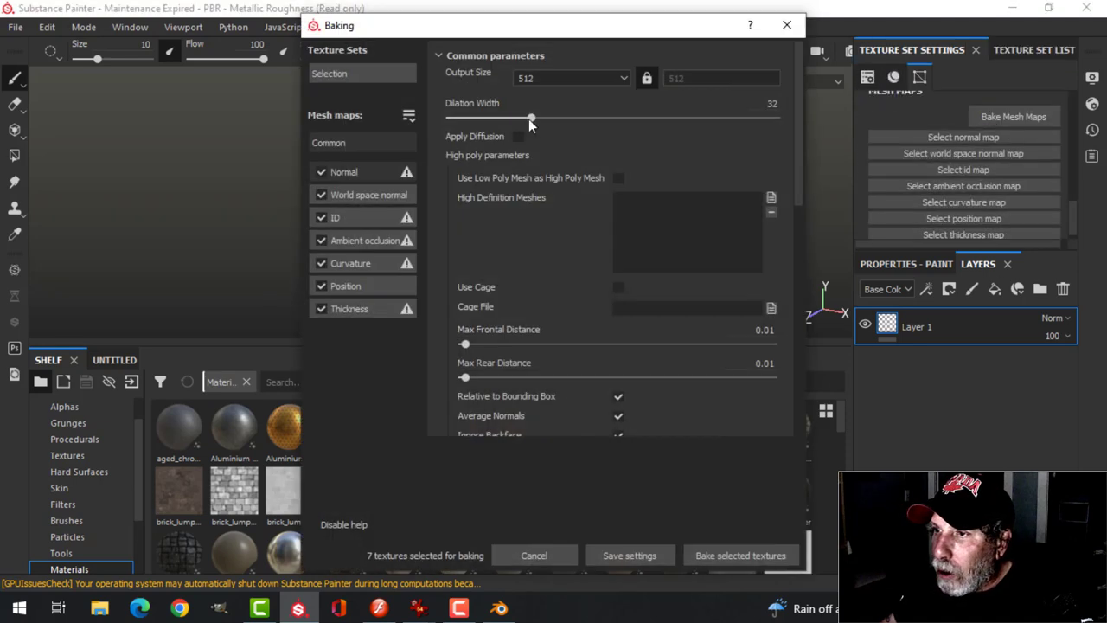
pyautogui.click(566, 78)
pyautogui.click(530, 116)
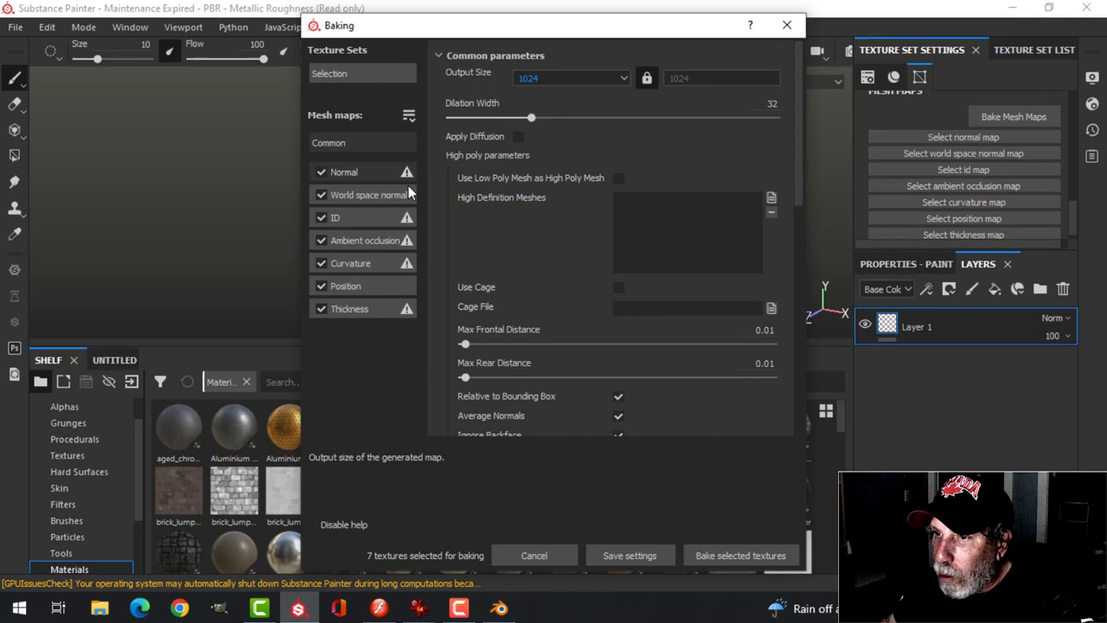
pyautogui.click(321, 217)
pyautogui.click(740, 555)
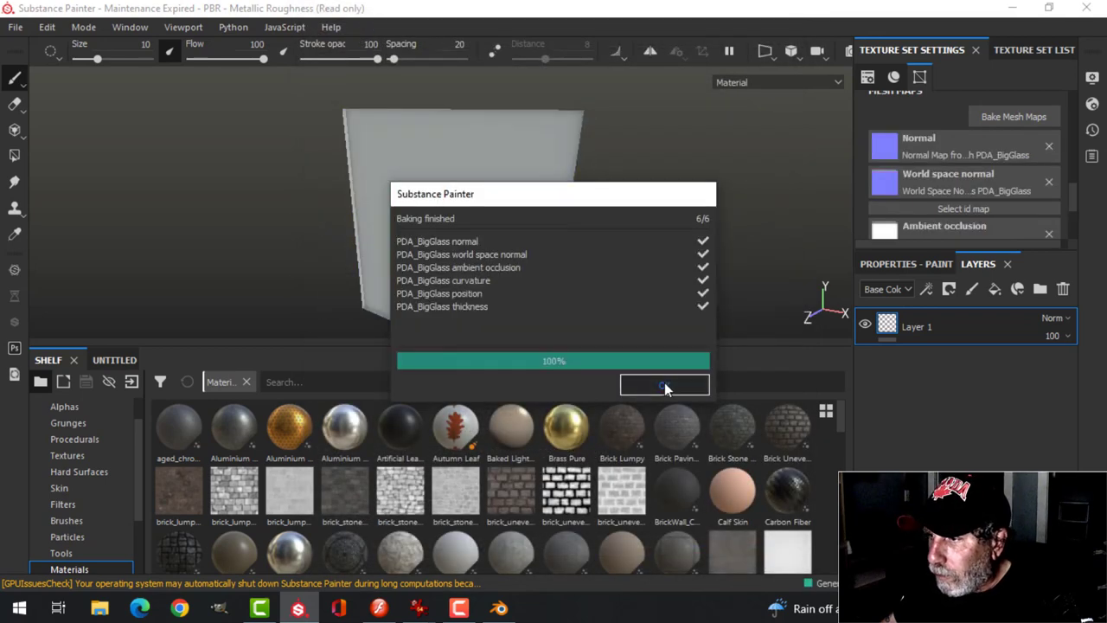
# Step: Delete the default paint layer and apply the Glass Film Dirty Mirror smart material to the screen
pyautogui.click(1062, 289)
pyautogui.scroll(-1, 82, 552)
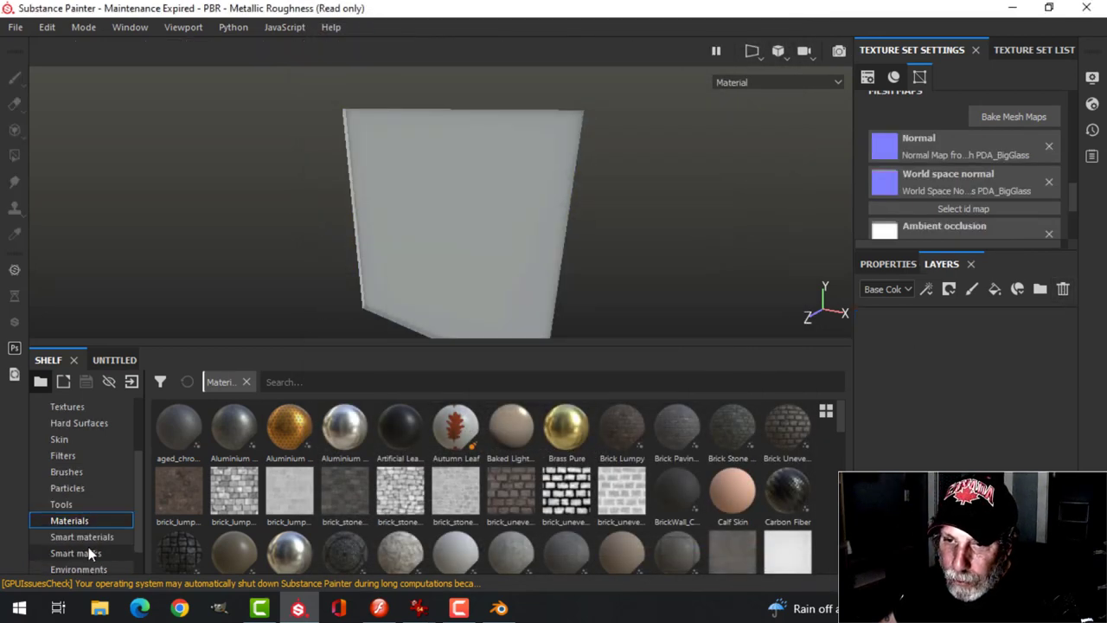
pyautogui.click(331, 382)
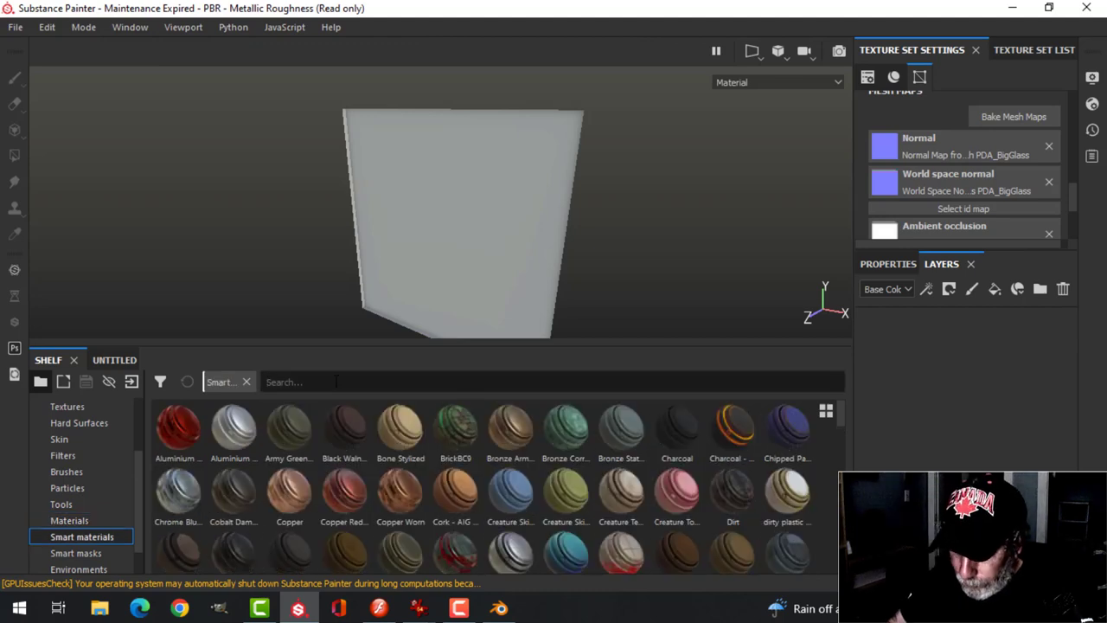
pyautogui.write('glass')
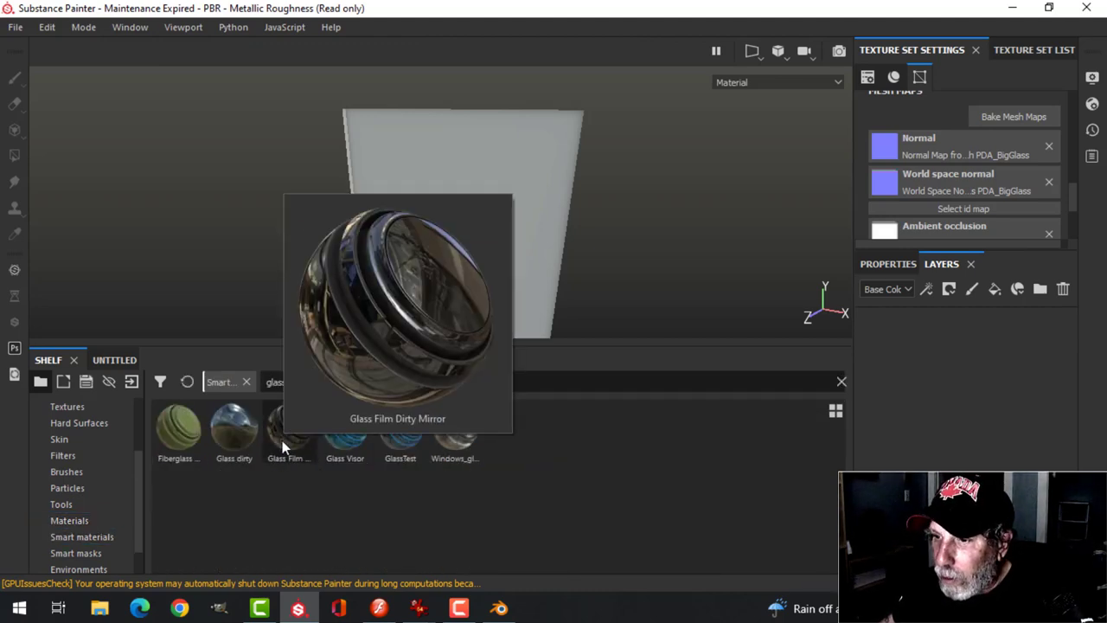
pyautogui.moveTo(281, 440); pyautogui.dragTo(861, 385)
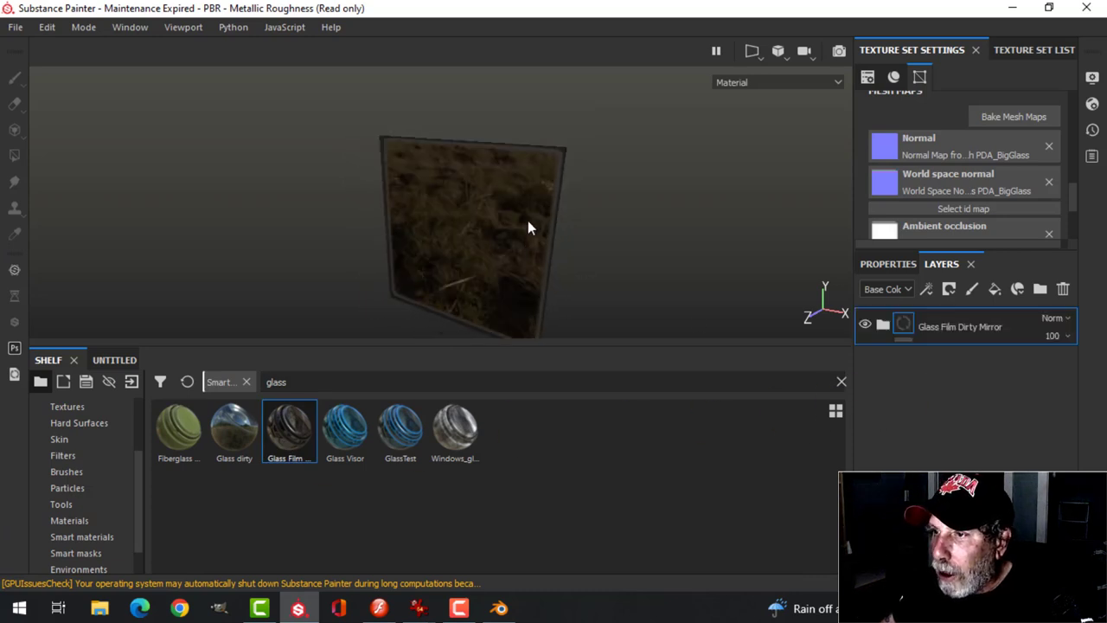
pyautogui.scroll(2, 528, 221)
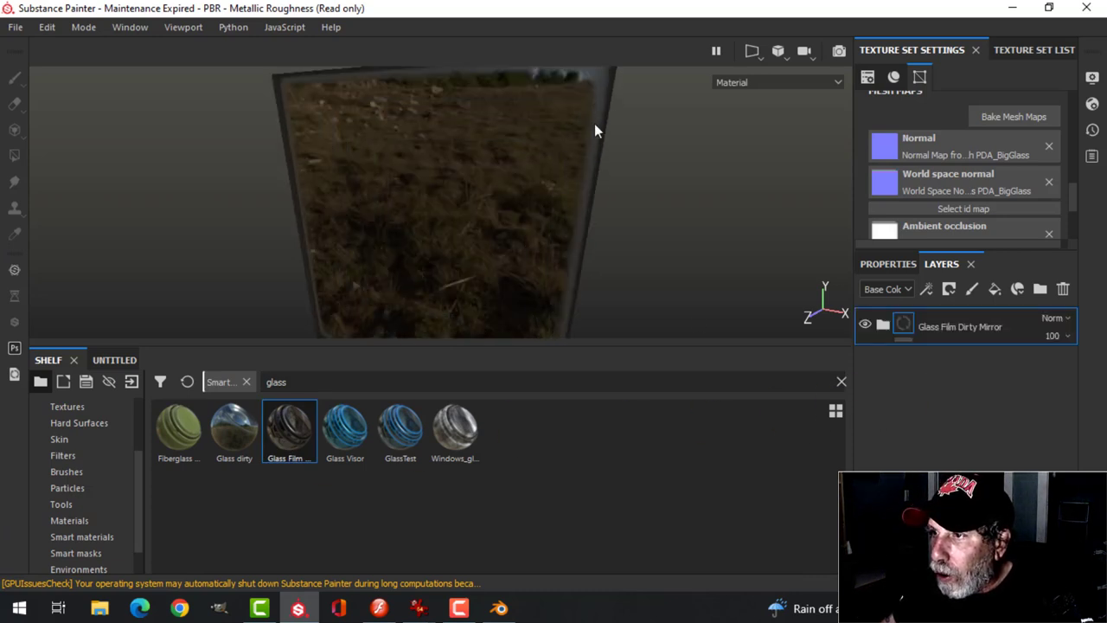
pyautogui.keyDown('alt'); pyautogui.moveTo(493, 182); pyautogui.dragTo(563, 199); pyautogui.keyUp('alt')
pyautogui.scroll(-3, 588, 237)
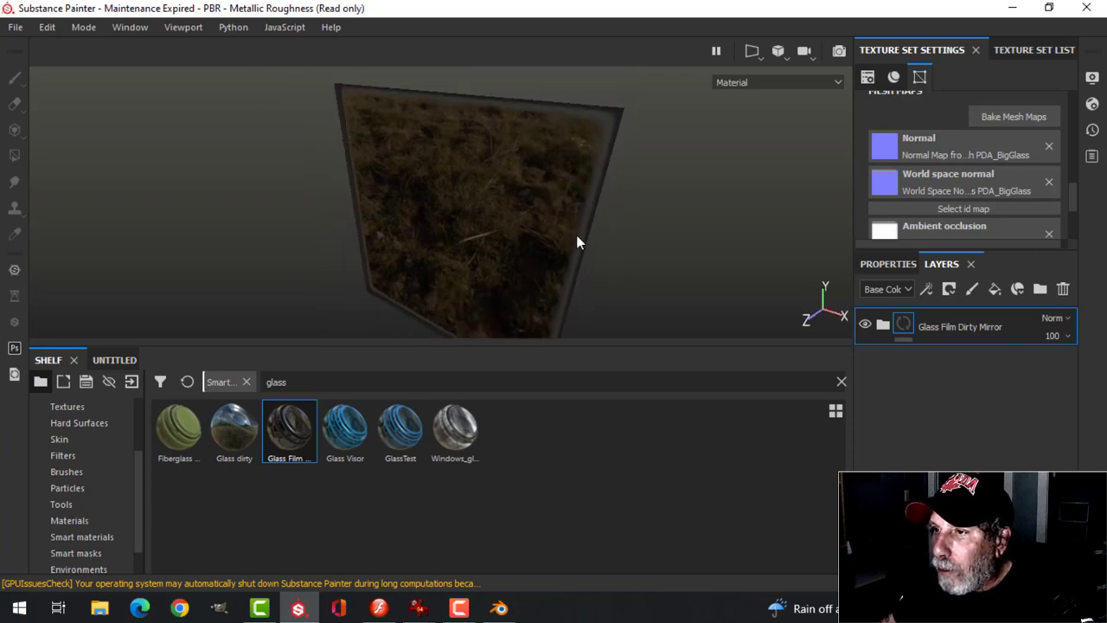
pyautogui.keyDown('alt'); pyautogui.moveTo(578, 240); pyautogui.dragTo(545, 216); pyautogui.keyUp('alt')
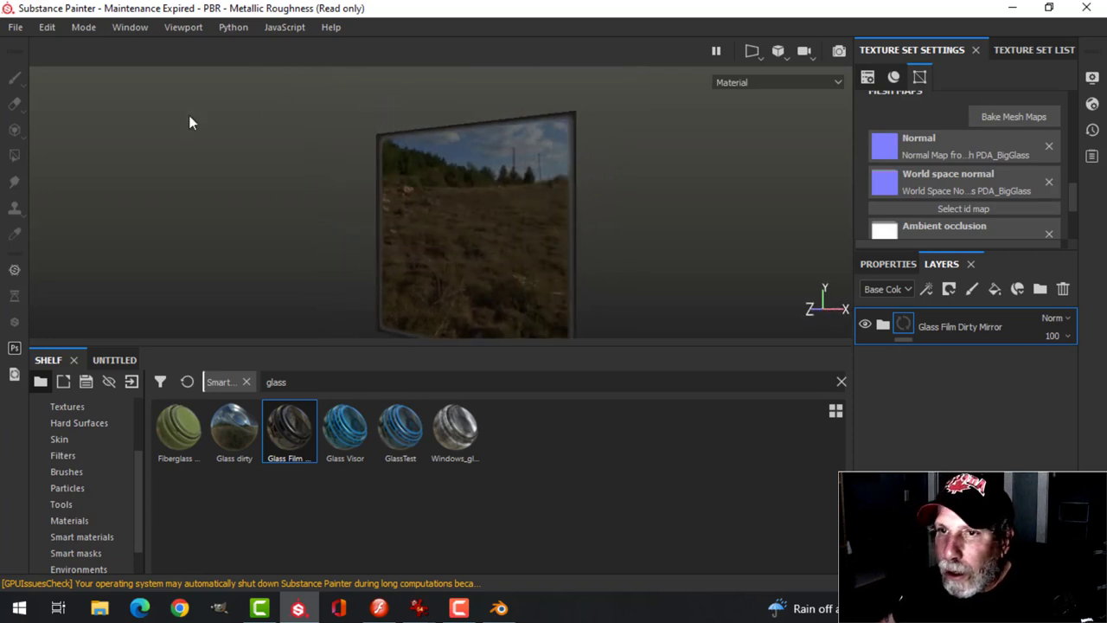
# Step: Open the texture export settings for the PDA_BigGlass project
pyautogui.click(17, 28)
pyautogui.click(69, 317)
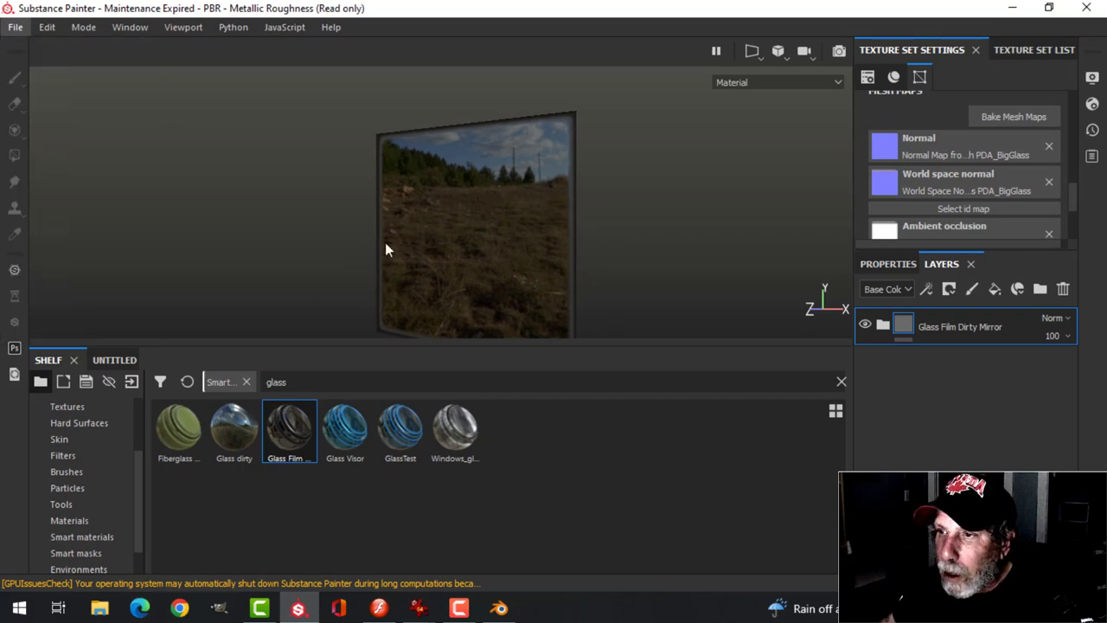
pyautogui.moveTo(554, 23); pyautogui.dragTo(467, 59)
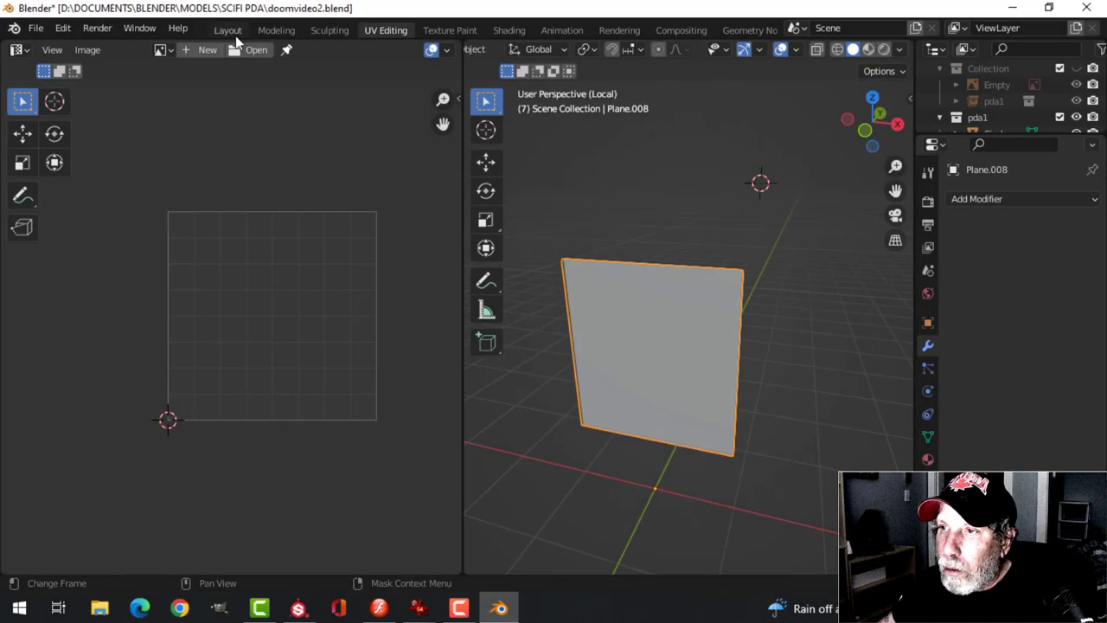
# Step: In Blender's Shading workspace, load the five PDA_BigGlass texture maps onto the Principled BSDF with Principled Texture Setup
pyautogui.click(498, 30)
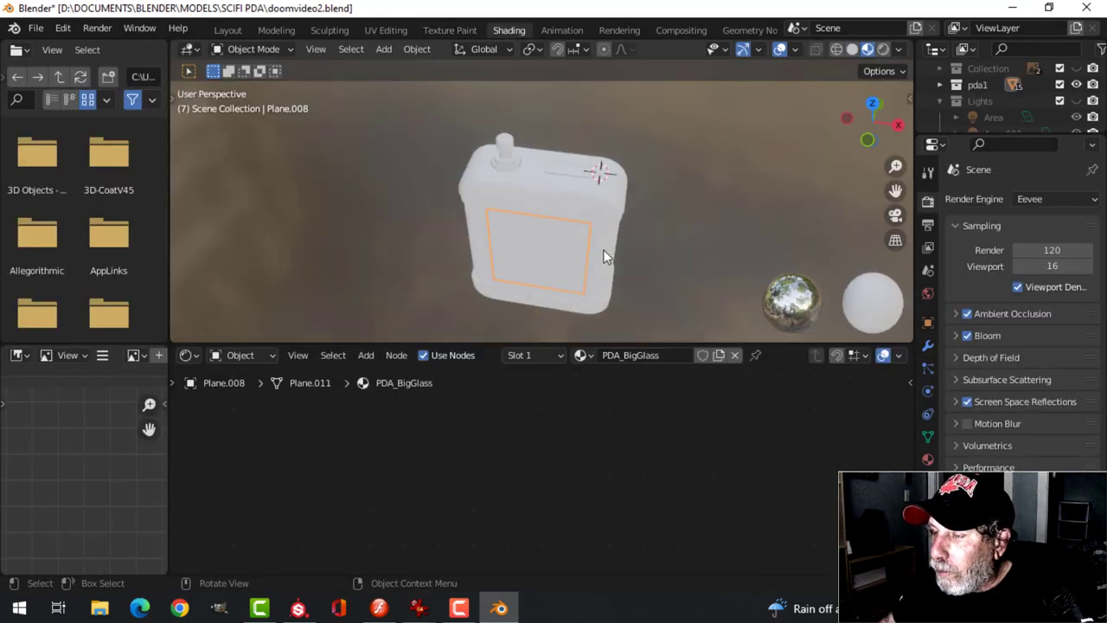
pyautogui.moveTo(606, 257)
pyautogui.mouseDown(button='middle')
pyautogui.moveTo(667, 199)
pyautogui.moveTo(654, 243)
pyautogui.moveTo(600, 229)
pyautogui.moveTo(529, 242)
pyautogui.moveTo(604, 256)
pyautogui.mouseUp(button='middle')
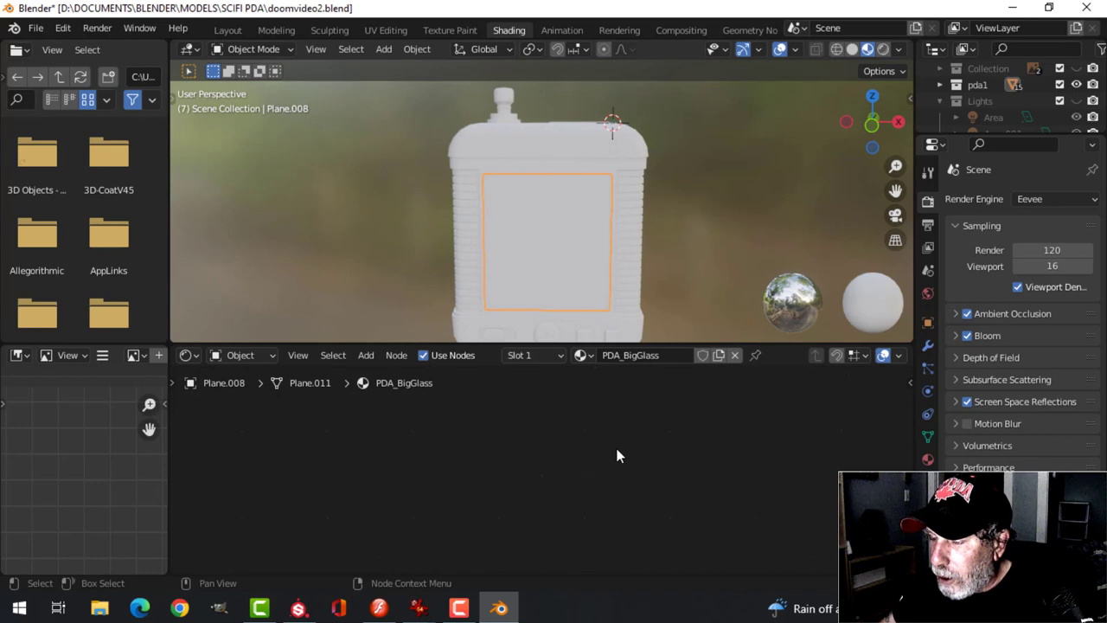
pyautogui.press('Home')
pyautogui.scroll(2, 616, 448)
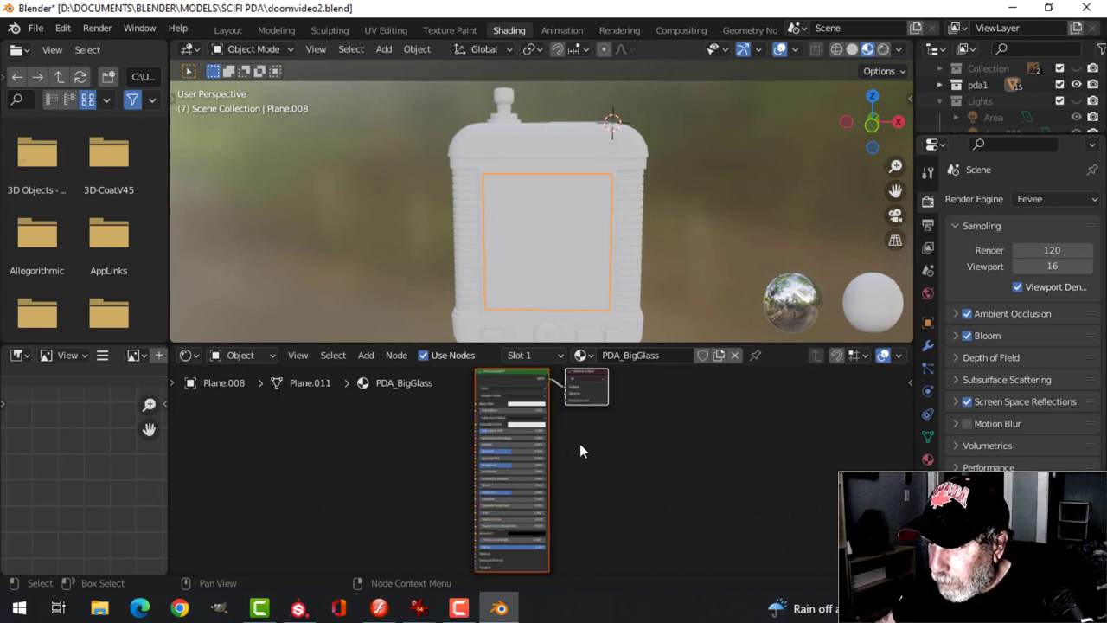
pyautogui.keyDown('shift'); pyautogui.moveTo(596, 470); pyautogui.dragTo(623, 516, button='middle'); pyautogui.keyUp('shift')
pyautogui.click(537, 428)
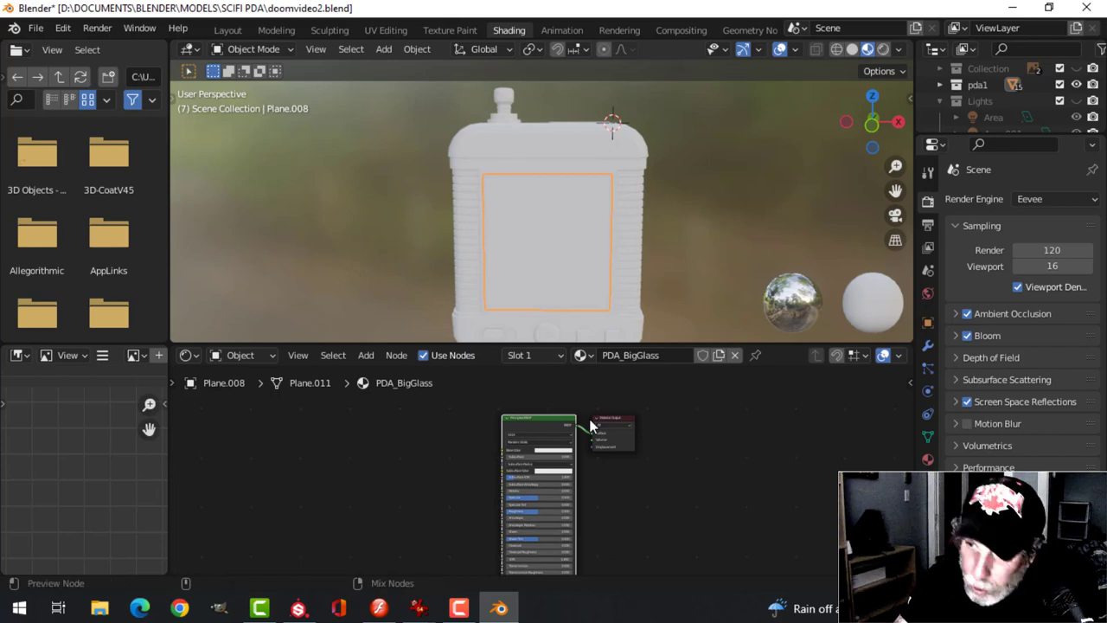
pyautogui.hotkey('ctrl', 'shift', 't')
pyautogui.doubleClick(506, 184)
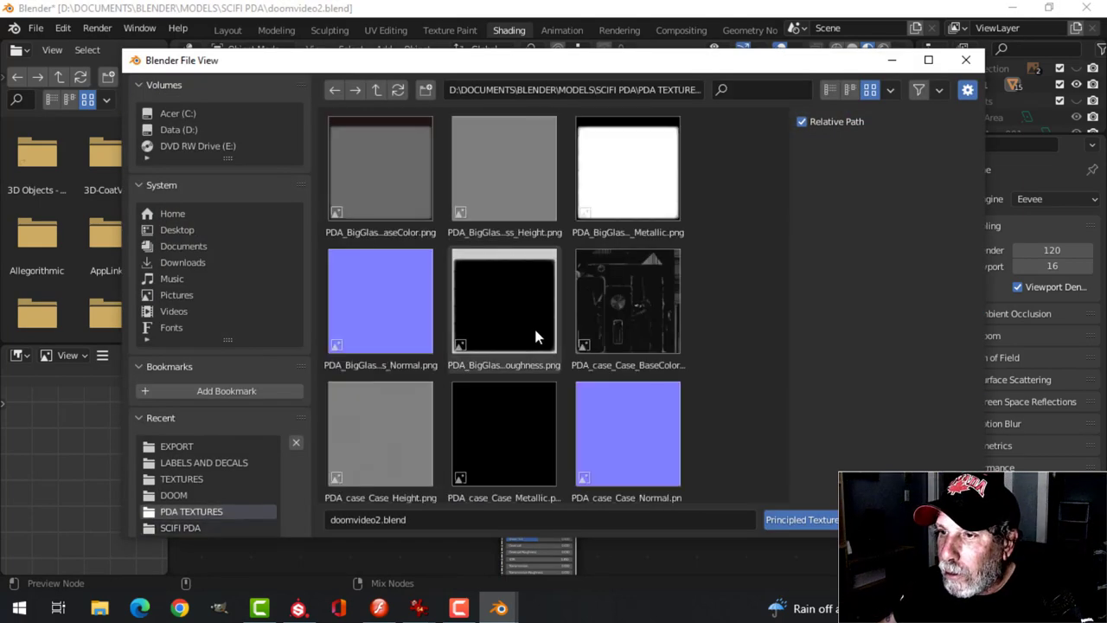
pyautogui.click(828, 91)
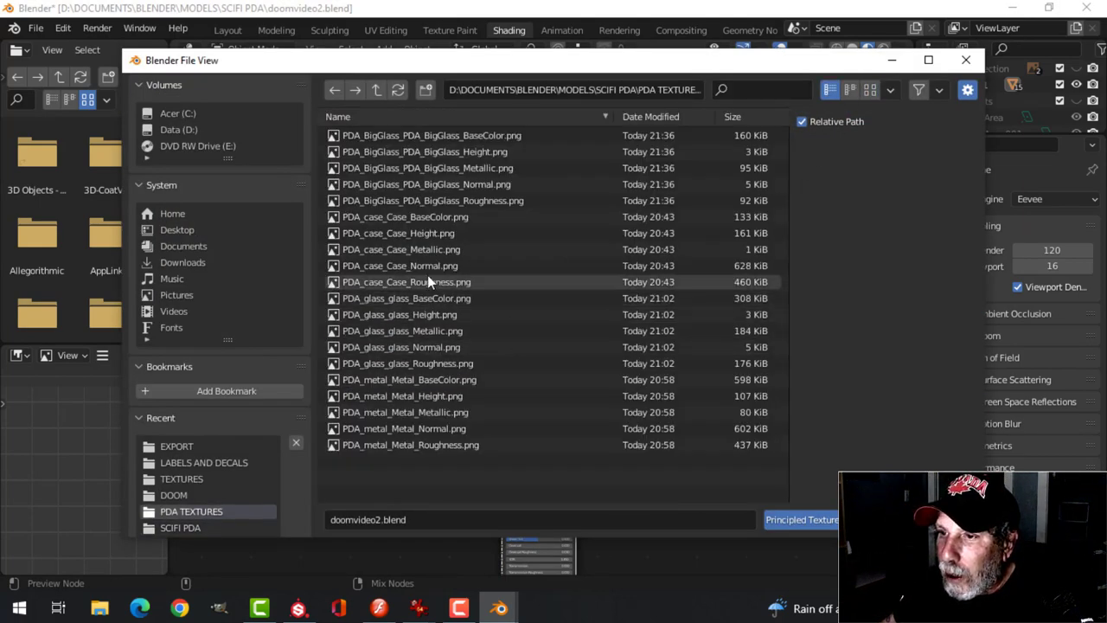
pyautogui.click(448, 135)
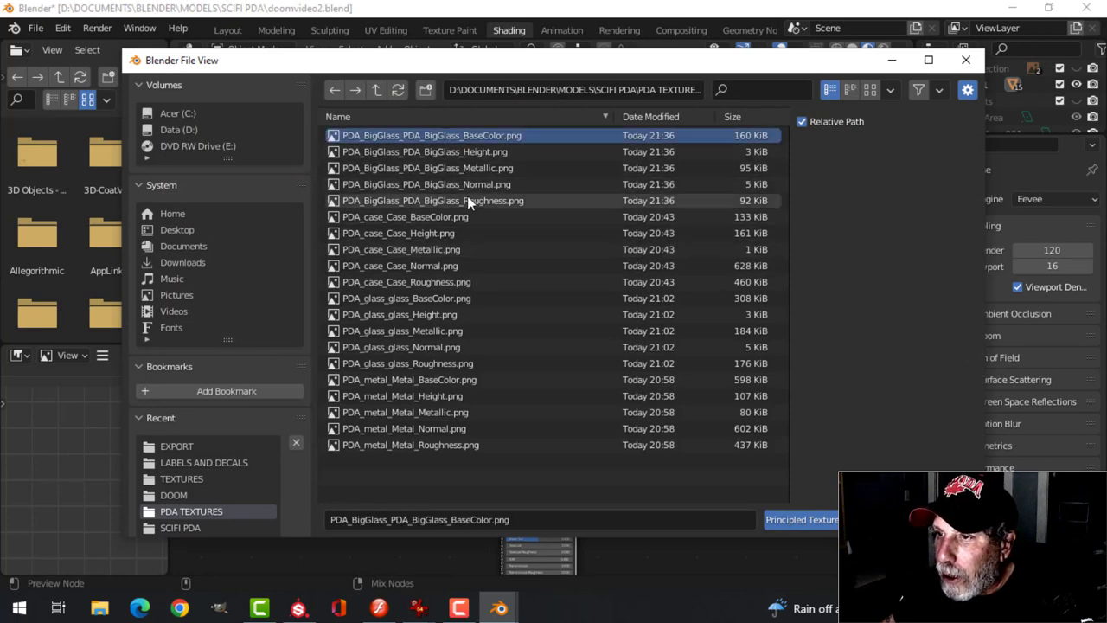
pyautogui.keyDown('shift'); pyautogui.click(467, 199); pyautogui.keyUp('shift')
pyautogui.click(785, 523)
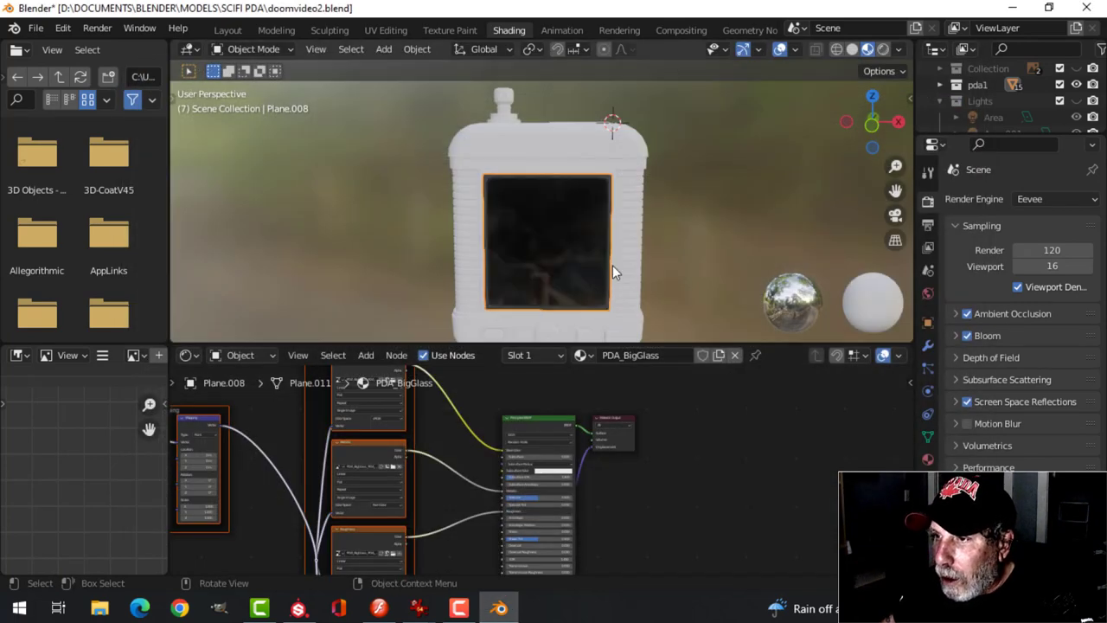
# Step: Return to the Layout workspace, enable Material Preview shading and inspect the glass reflections around the screen's edges
pyautogui.moveTo(526, 261); pyautogui.dragTo(543, 255, button='middle')
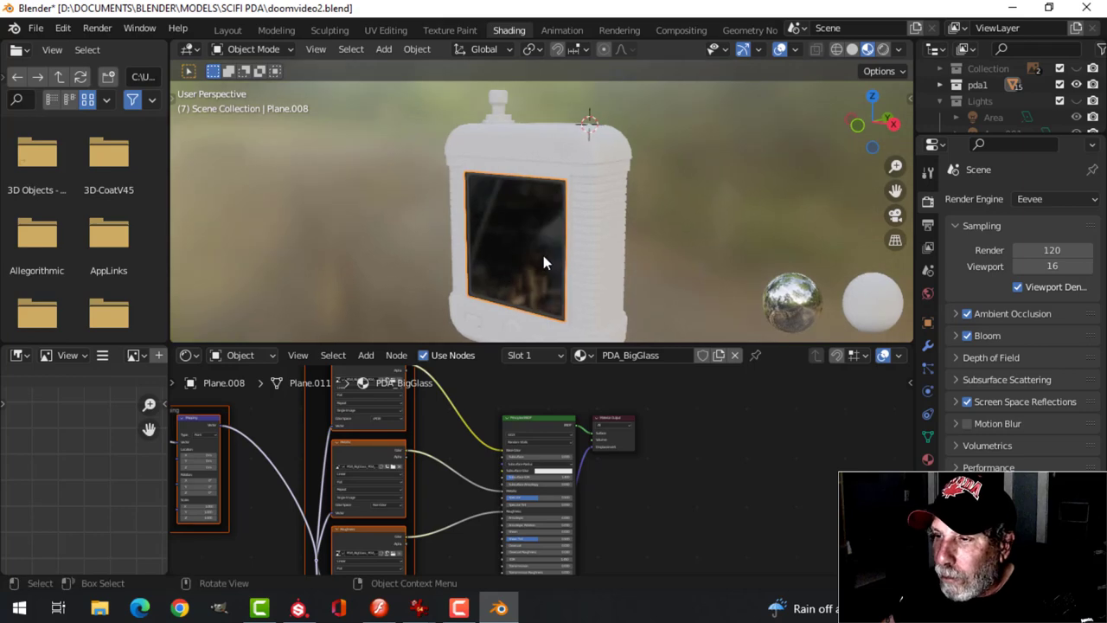
pyautogui.scroll(2, 543, 255)
pyautogui.click(228, 30)
pyautogui.scroll(5, 497, 272)
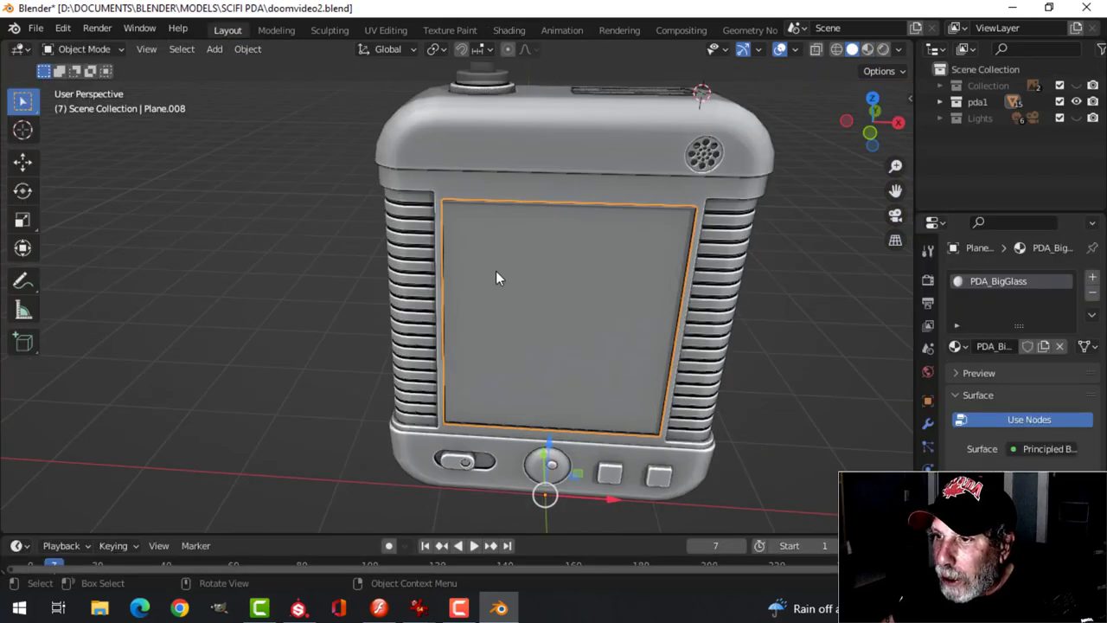
pyautogui.click(868, 50)
pyautogui.moveTo(517, 239); pyautogui.dragTo(475, 234, button='middle')
pyautogui.scroll(3, 475, 235)
pyautogui.moveTo(409, 192); pyautogui.dragTo(460, 215, button='middle')
# Step: In Edit Mode, select the face loop along the side of the large screen glass and delete it
pyautogui.press('Tab')
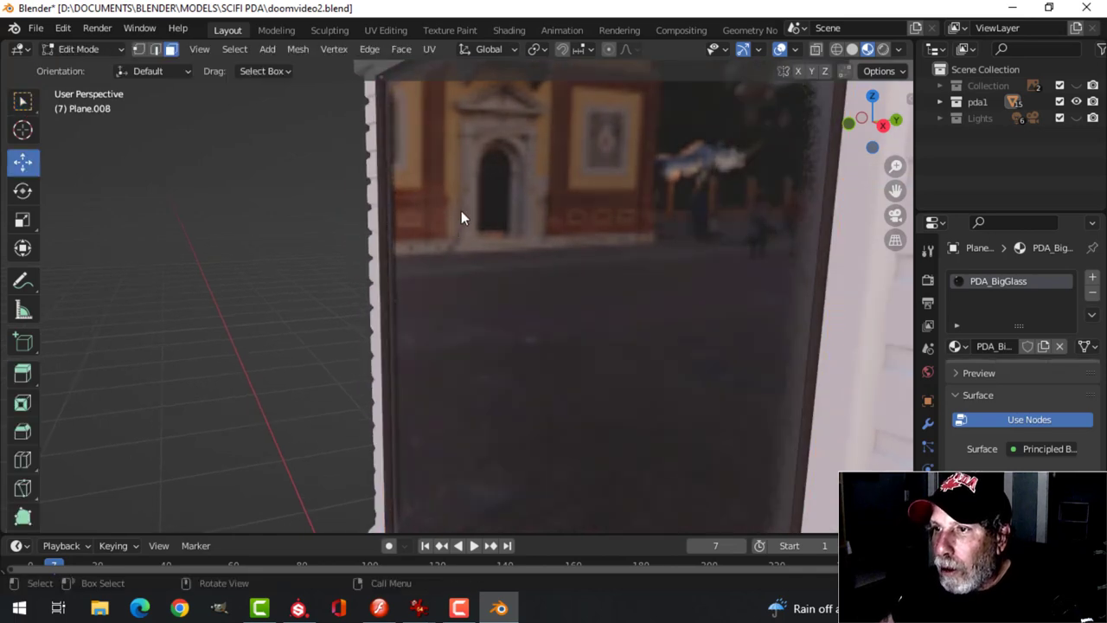
pyautogui.moveTo(428, 133); pyautogui.dragTo(478, 212, button='middle')
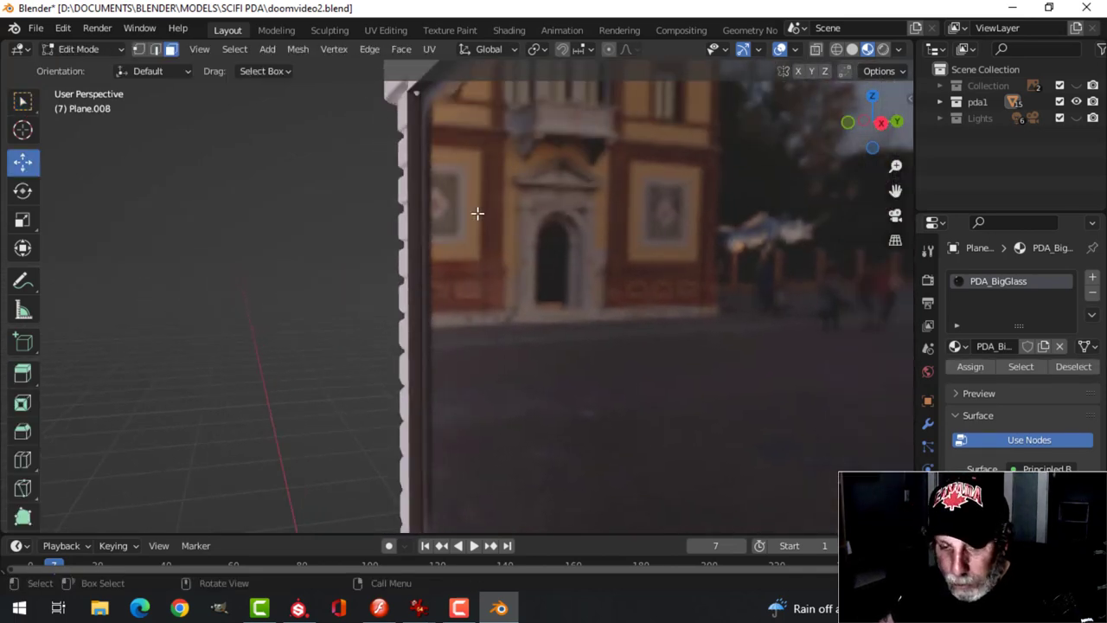
pyautogui.keyDown('alt'); pyautogui.click(416, 95); pyautogui.keyUp('alt')
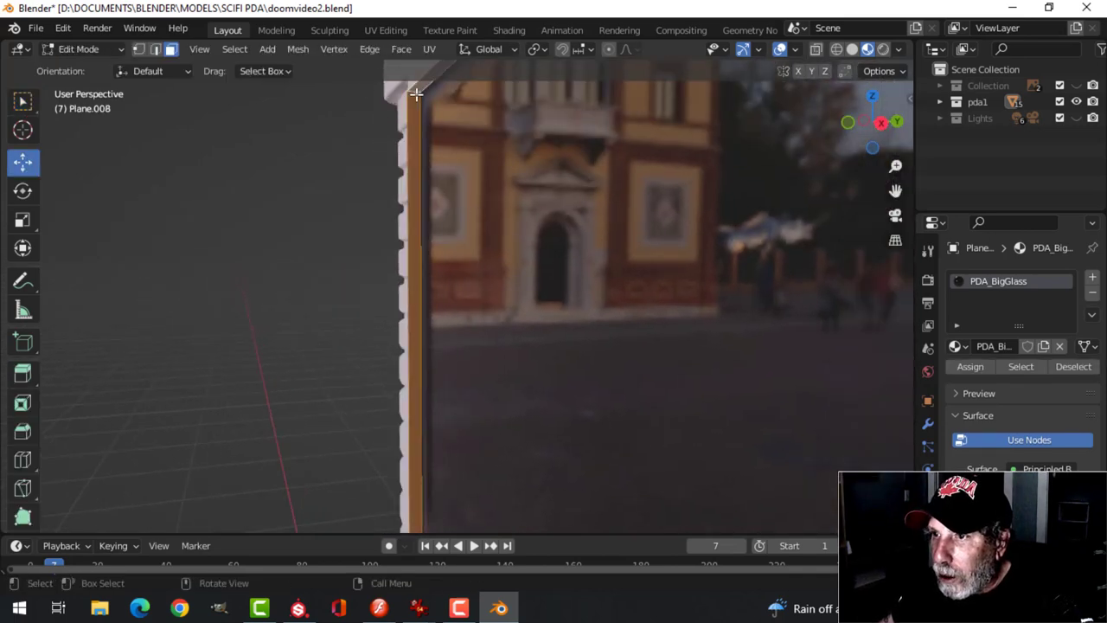
pyautogui.press('x')
pyautogui.click(398, 131)
# Step: Change the viewport's Material Preview environment to the parking-lot HDRI
pyautogui.scroll(-4, 494, 264)
pyautogui.moveTo(493, 263); pyautogui.dragTo(734, 208, button='middle')
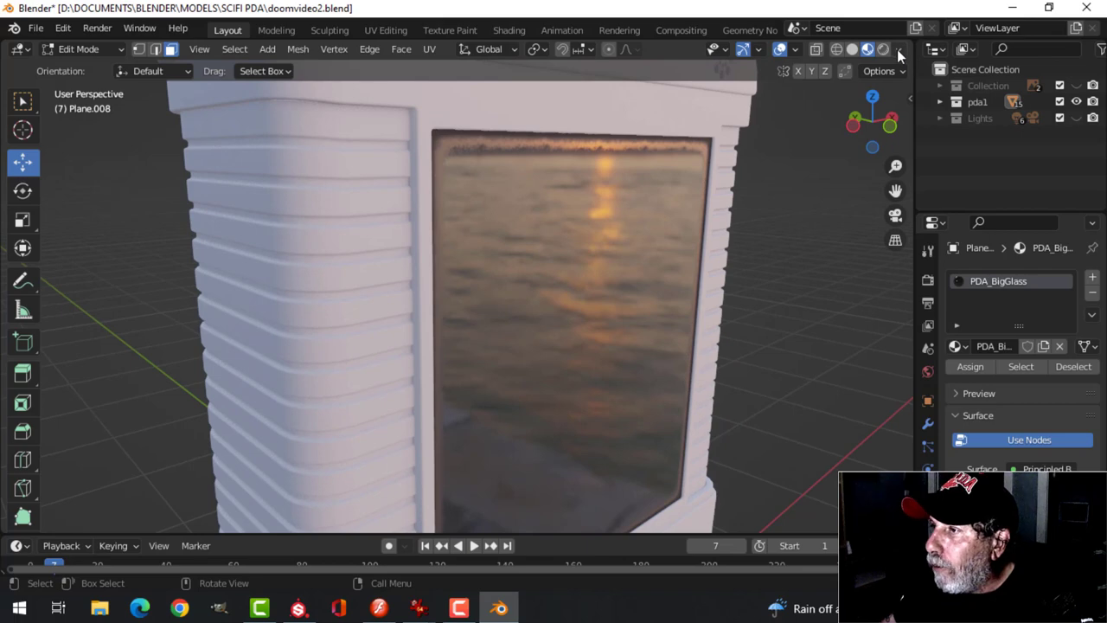
pyautogui.click(898, 50)
pyautogui.click(872, 192)
pyautogui.click(597, 255)
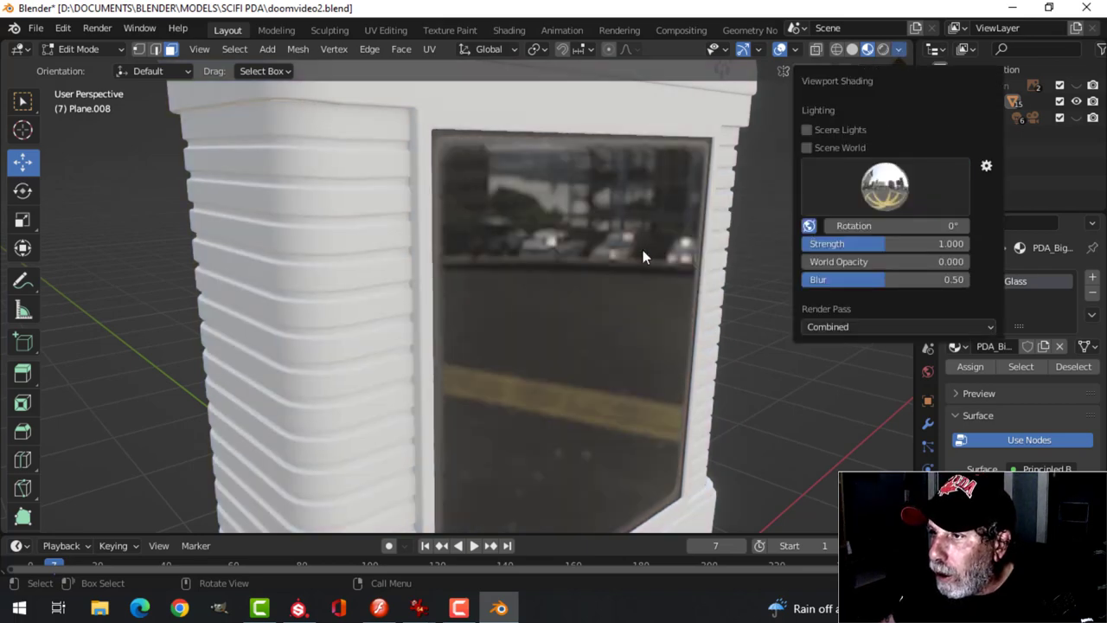
# Step: Return to Object Mode, clear the selection and inspect the glass reflections from several angles
pyautogui.moveTo(506, 144); pyautogui.dragTo(460, 144, button='middle')
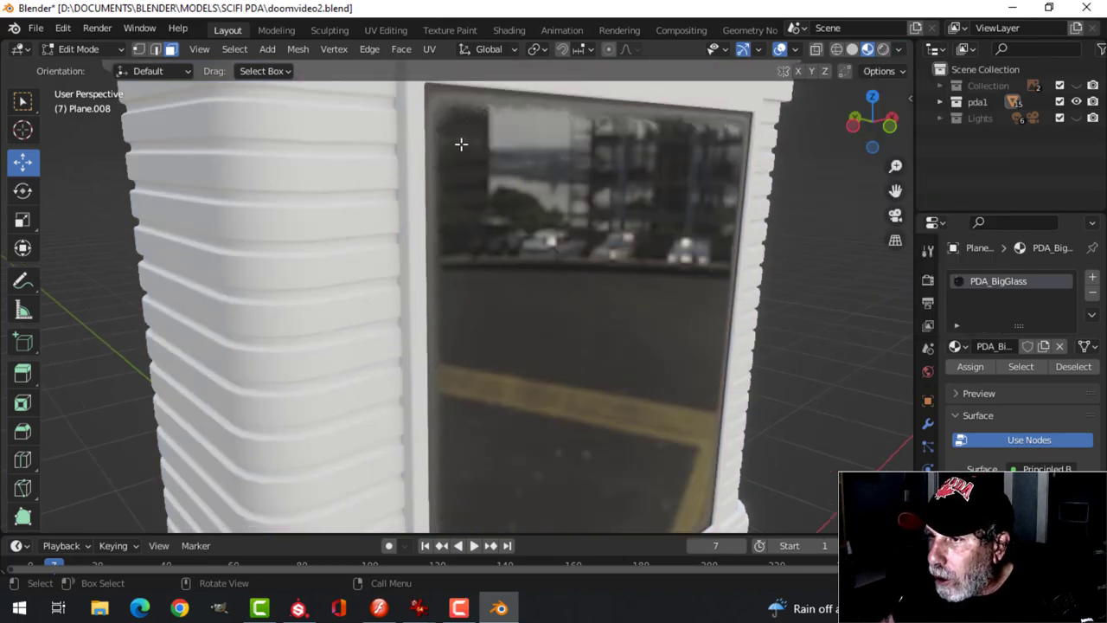
pyautogui.scroll(-1, 452, 128)
pyautogui.press('Tab')
pyautogui.hotkey('alt', 'a')
pyautogui.moveTo(596, 204); pyautogui.dragTo(570, 210, button='middle')
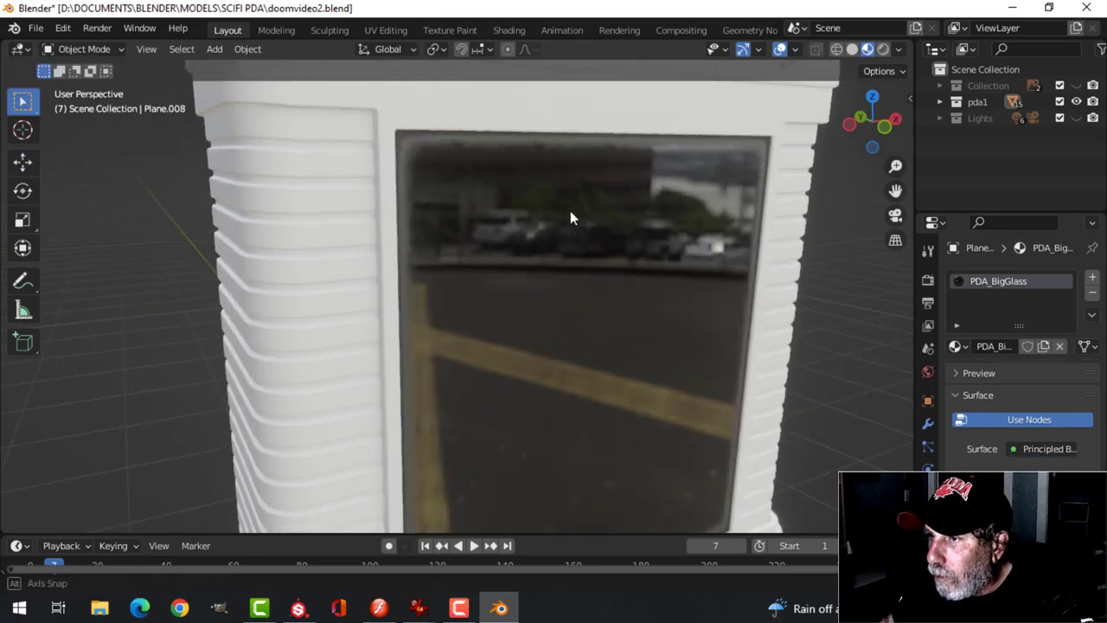
pyautogui.scroll(-3, 603, 226)
pyautogui.moveTo(600, 299); pyautogui.dragTo(518, 304, button='middle')
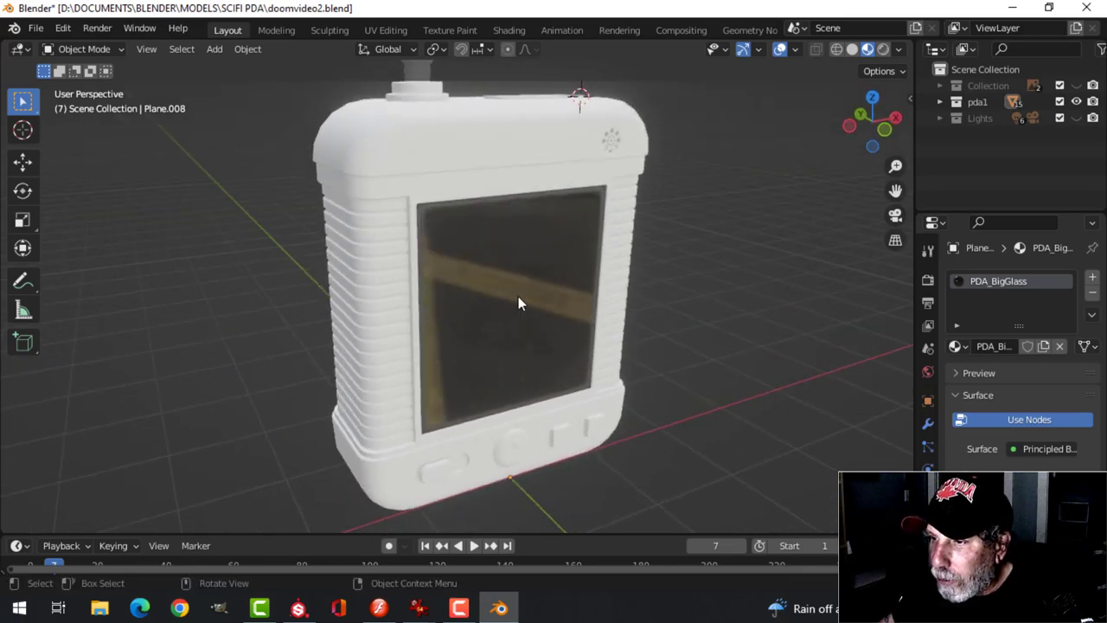
# Step: In the PDA_BigGlass shader graph, move the Material Output node well away from the Principled BSDF to make room
pyautogui.click(517, 33)
pyautogui.scroll(-3, 636, 447)
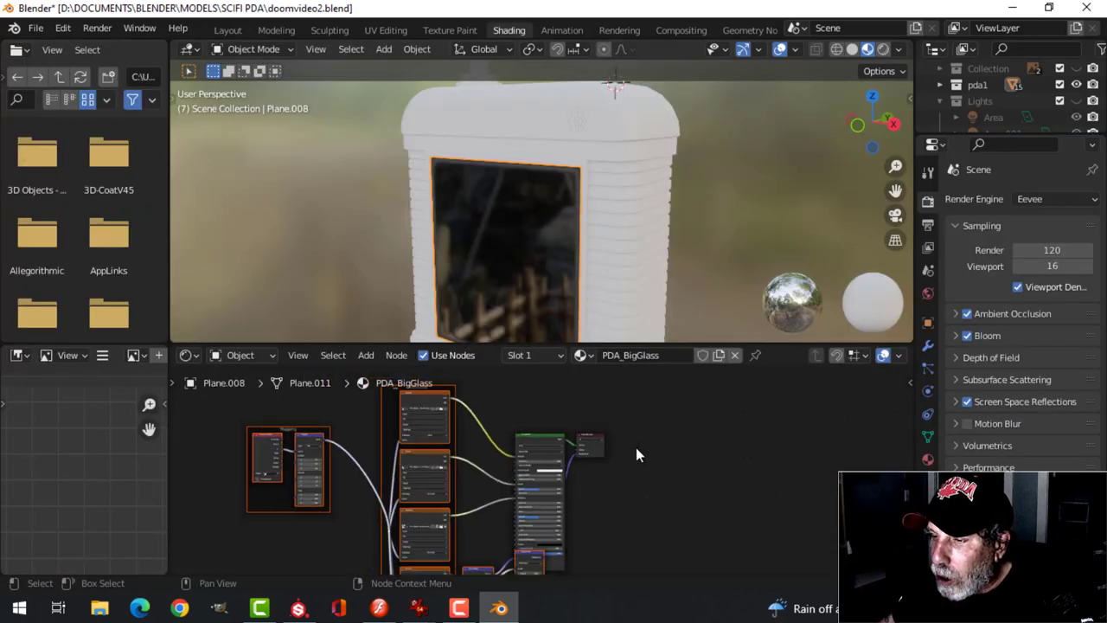
pyautogui.keyDown('ctrl'); pyautogui.hscroll(-2, 607, 441); pyautogui.keyUp('ctrl')
pyautogui.moveTo(659, 459); pyautogui.dragTo(658, 457)
pyautogui.press('g')
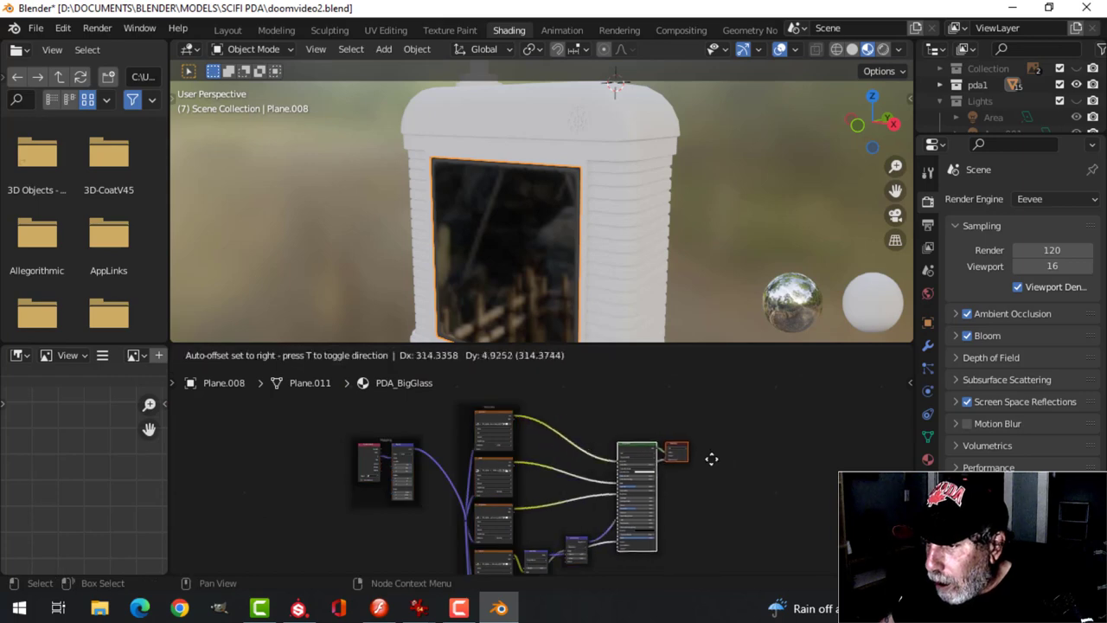
pyautogui.click(736, 447)
pyautogui.moveTo(528, 267); pyautogui.dragTo(644, 299, button='middle')
pyautogui.keyDown('ctrl'); pyautogui.hscroll(3, 714, 473); pyautogui.keyUp('ctrl')
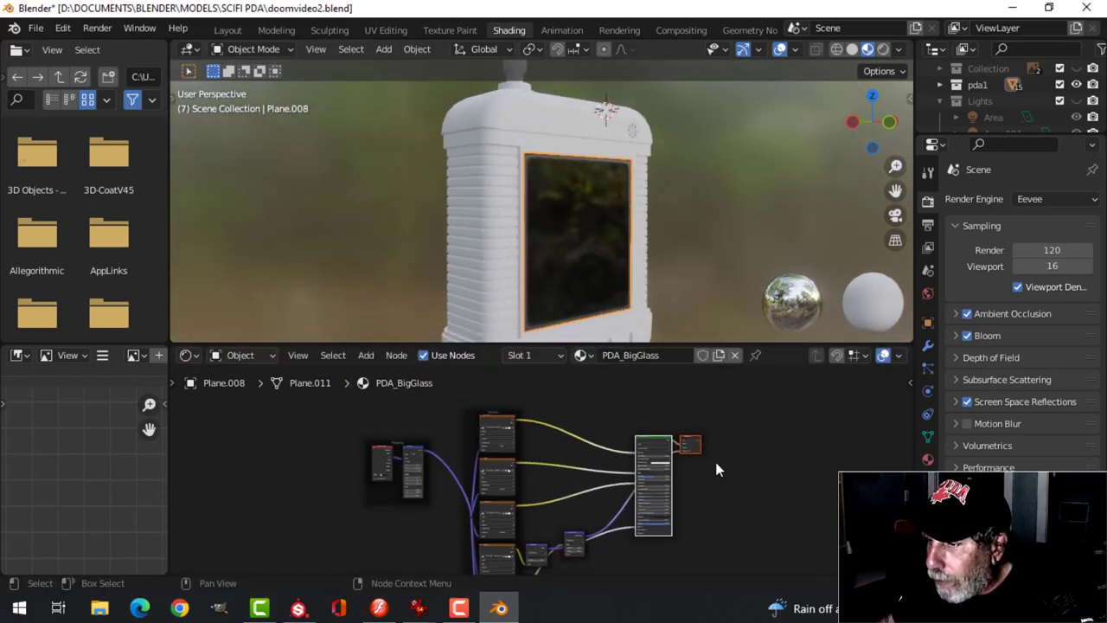
pyautogui.moveTo(622, 451); pyautogui.dragTo(621, 450)
pyautogui.press('g')
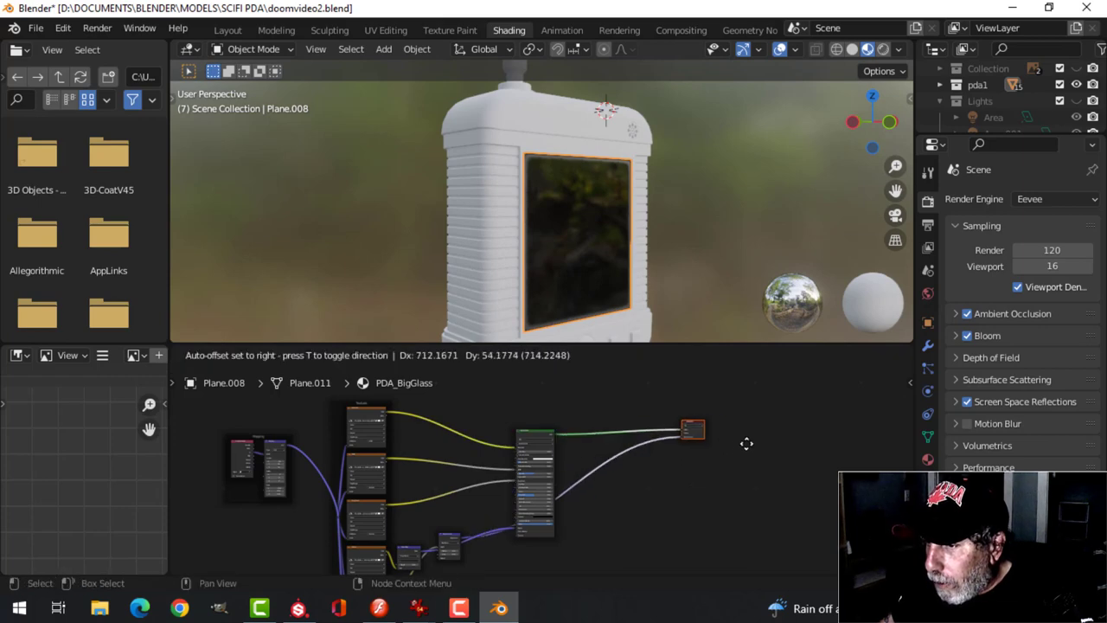
pyautogui.click(766, 445)
pyautogui.scroll(-2, 554, 458)
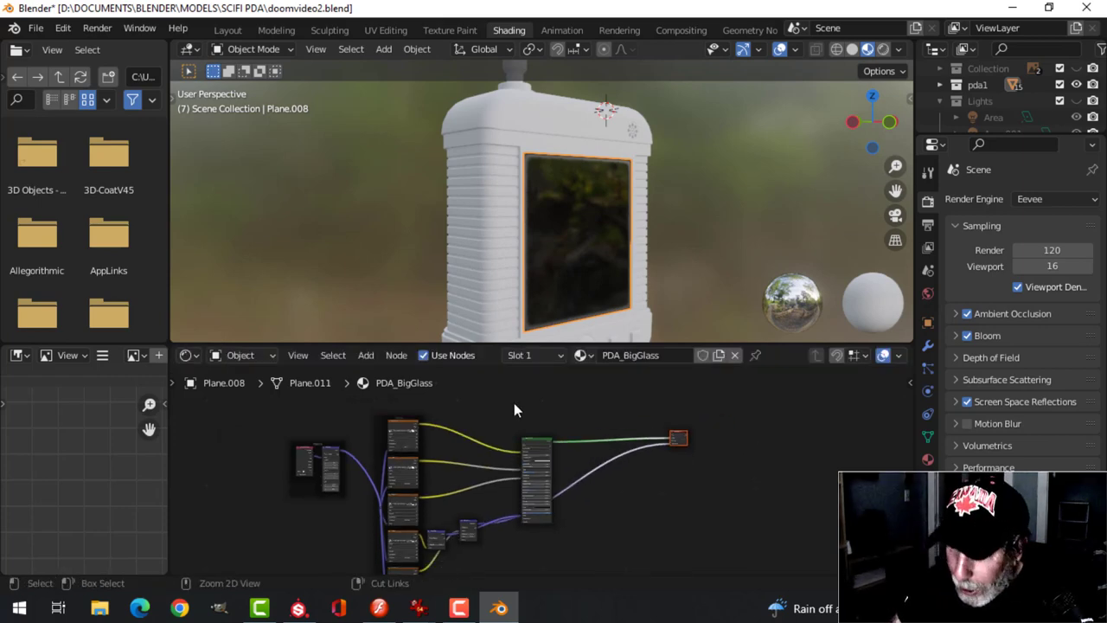
# Step: Maximize the shader editor and add an Image Texture node above the existing texture nodes
pyautogui.hotkey('ctrl', 'space')
pyautogui.scroll(3, 391, 394)
pyautogui.moveTo(303, 398); pyautogui.dragTo(549, 351, button='middle')
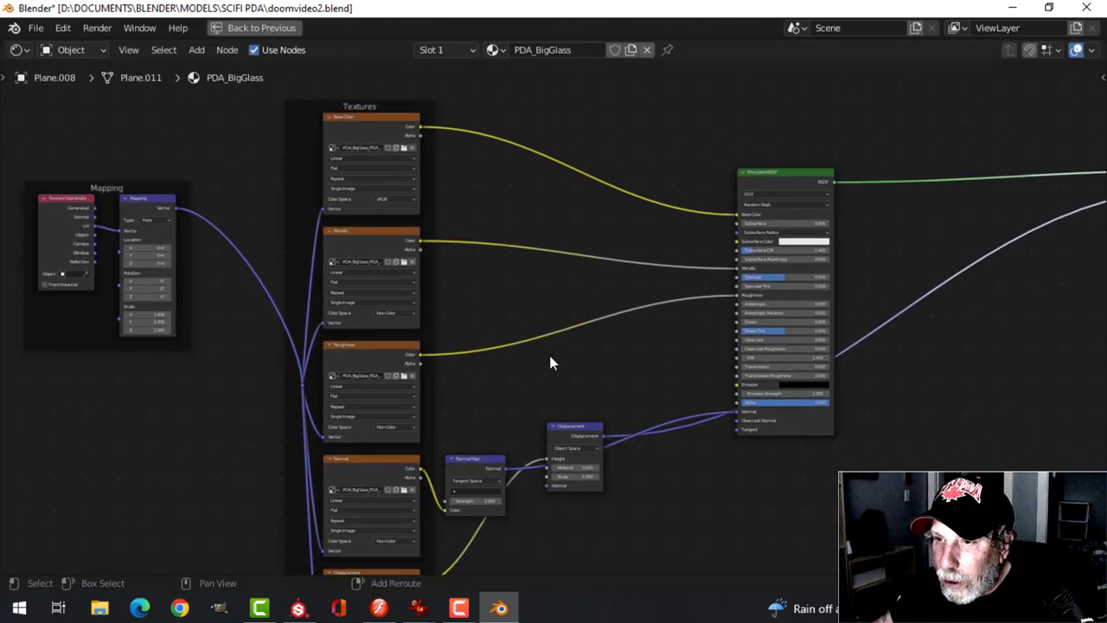
pyautogui.scroll(2, 536, 360)
pyautogui.scroll(-3, 510, 354)
pyautogui.moveTo(557, 286); pyautogui.dragTo(507, 408, button='middle')
pyautogui.scroll(-3, 539, 331)
pyautogui.keyDown('shift'); pyautogui.moveTo(480, 328); pyautogui.dragTo(534, 390, button='middle'); pyautogui.keyUp('shift')
pyautogui.hotkey('shift', 'a')
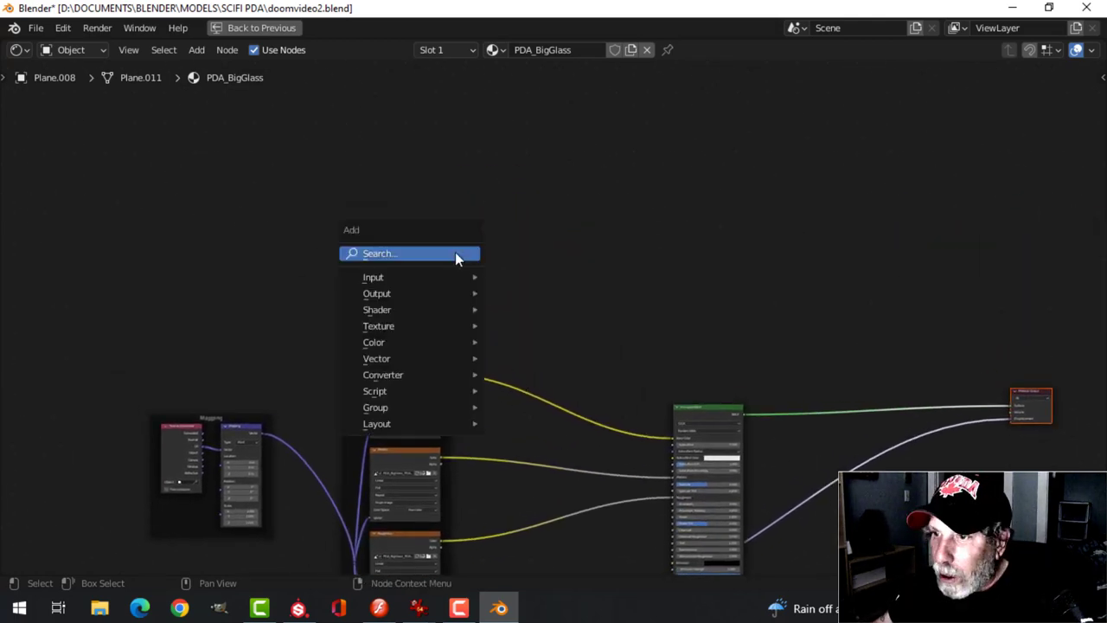
pyautogui.moveTo(402, 324)
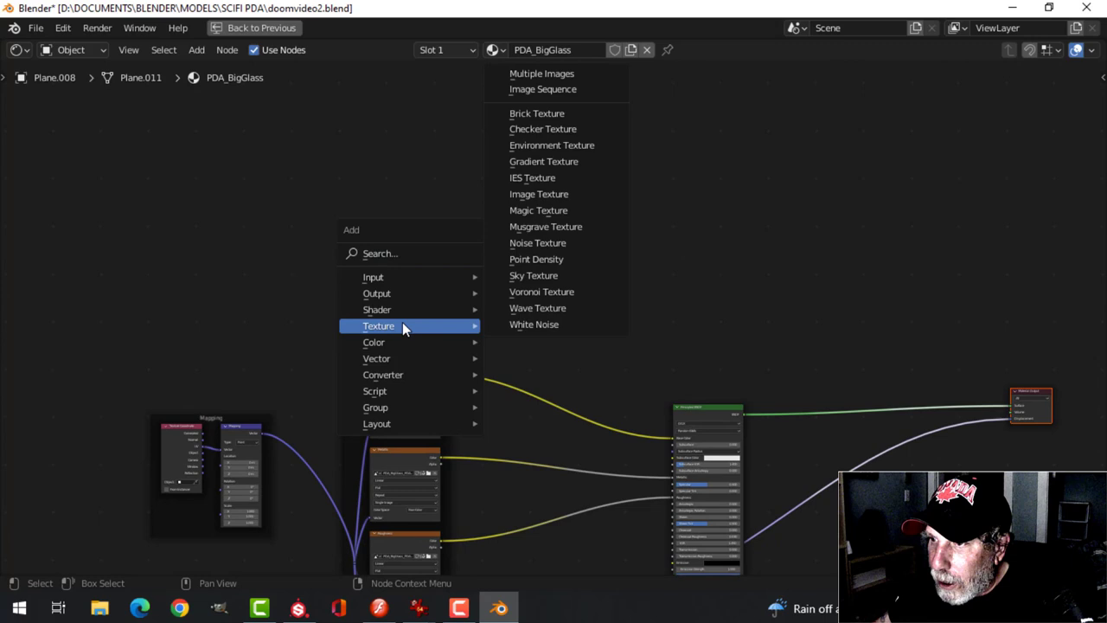
pyautogui.click(539, 194)
pyautogui.click(425, 219)
# Step: Attach Texture Coordinate and Mapping nodes to the new Image Texture node
pyautogui.scroll(2, 498, 329)
pyautogui.moveTo(497, 329); pyautogui.dragTo(505, 346, button='middle')
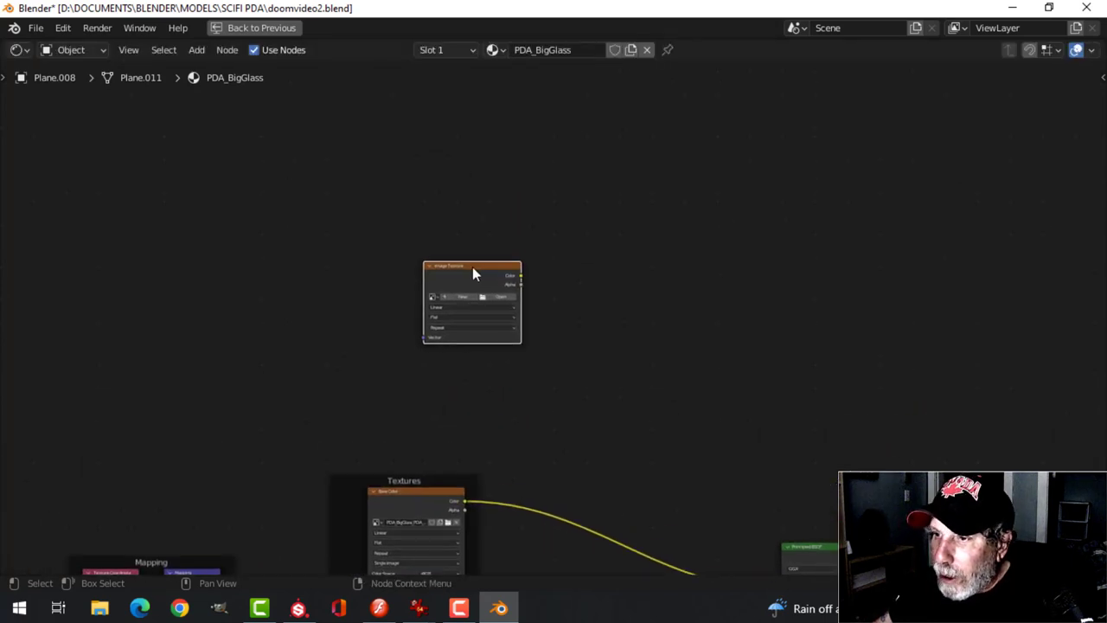
pyautogui.hotkey('ctrl', 't')
pyautogui.scroll(2, 475, 271)
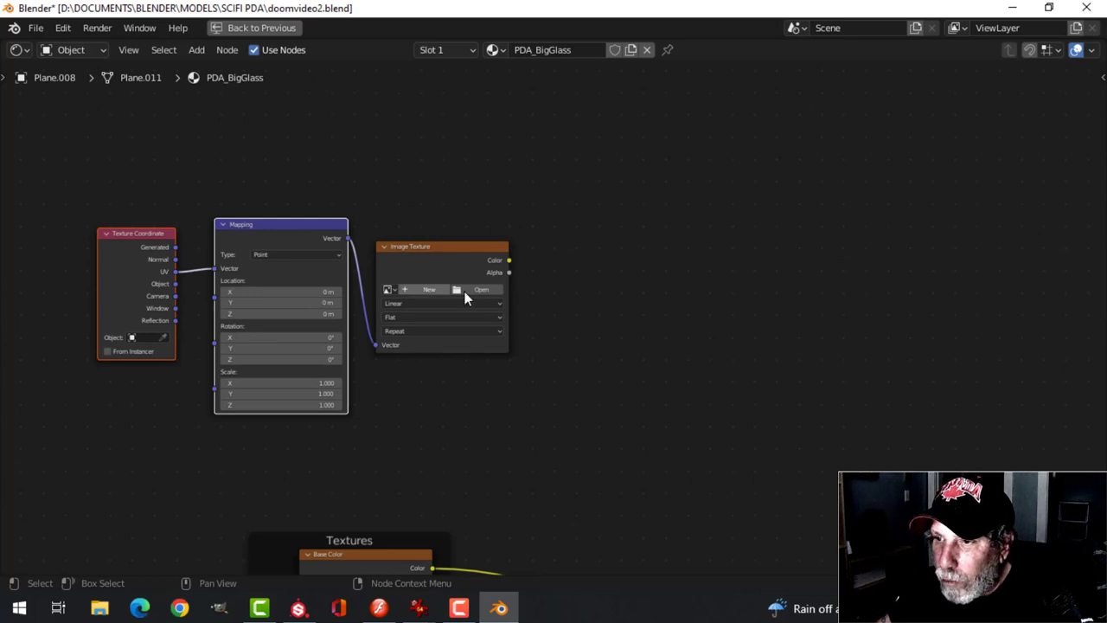
# Step: Add a ColorRamp node beside the new Image Texture and connect the image's Color output to its Fac input
pyautogui.scroll(-4, 632, 279)
pyautogui.moveTo(631, 289); pyautogui.dragTo(548, 294, button='middle')
pyautogui.scroll(2, 547, 294)
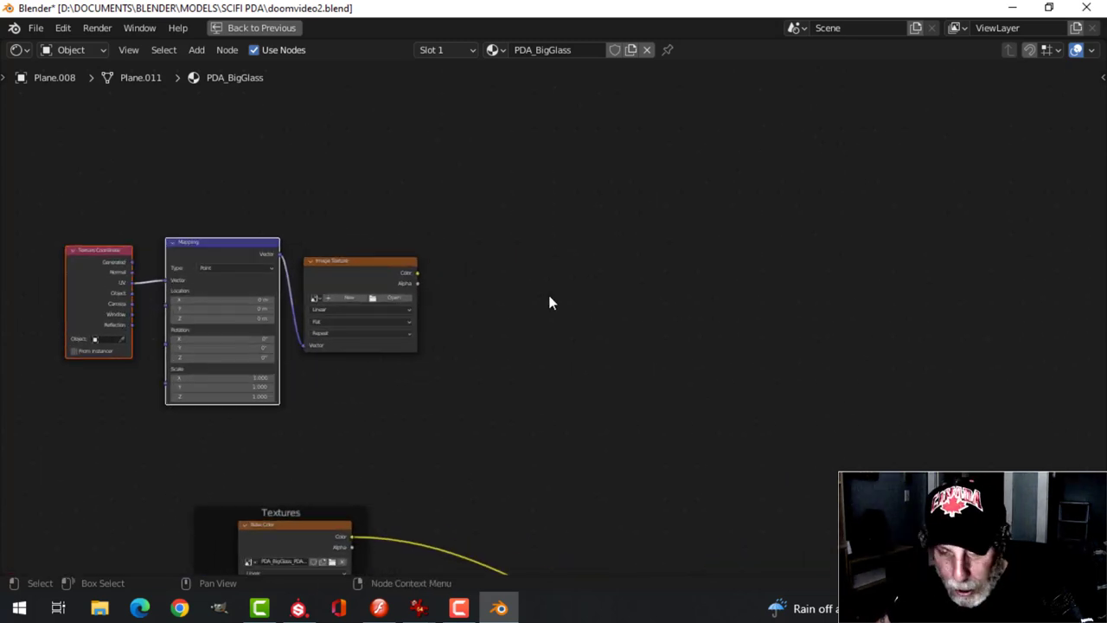
pyautogui.hotkey('shift', 'a')
pyautogui.moveTo(508, 348)
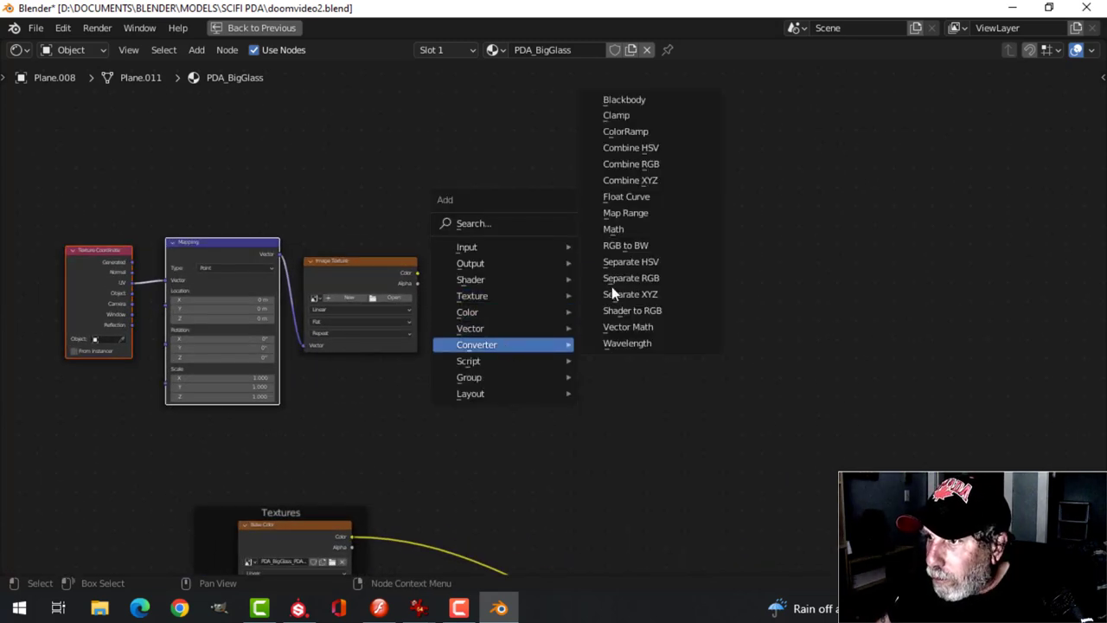
pyautogui.click(625, 131)
pyautogui.click(439, 249)
pyautogui.scroll(2, 392, 259)
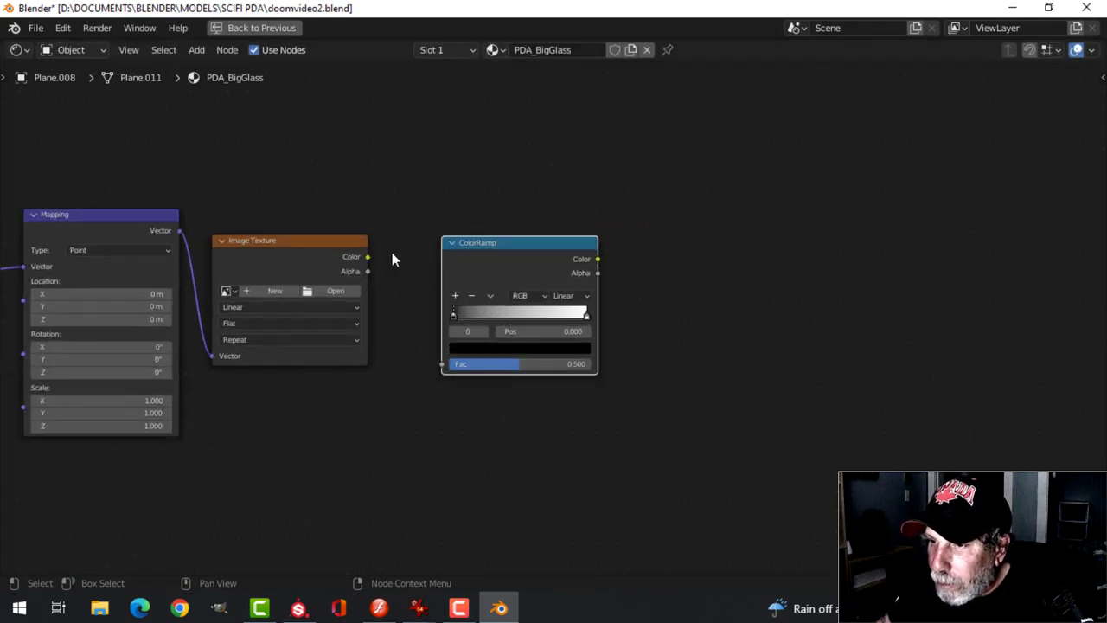
pyautogui.moveTo(453, 359); pyautogui.dragTo(450, 363)
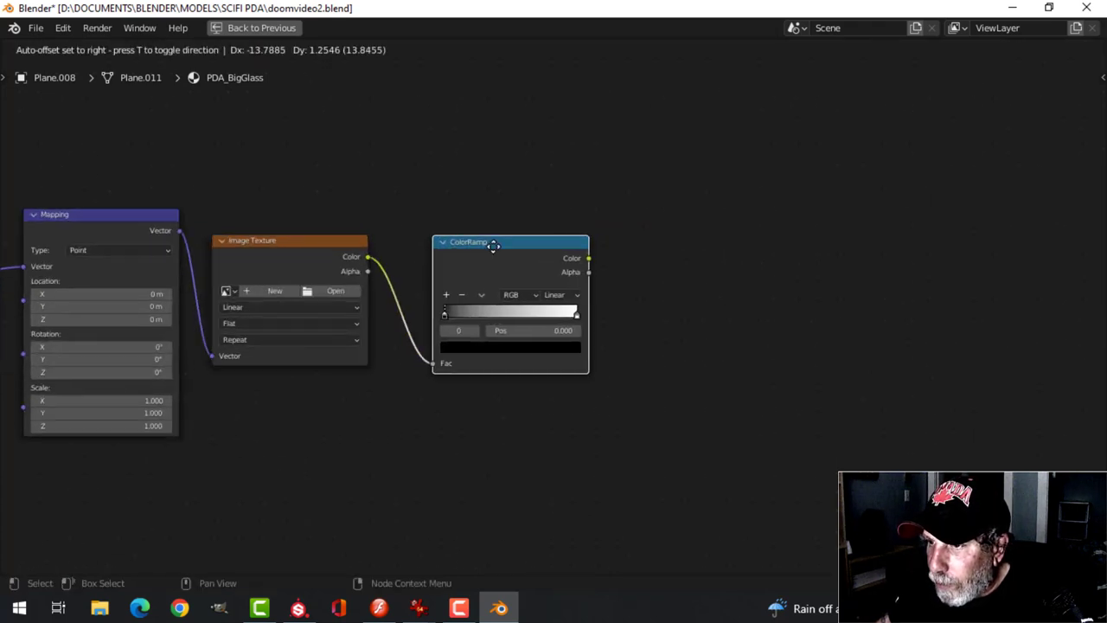
# Step: Add an Emission shader after the ColorRamp and connect the ramp's Color output to the Emission Color input
pyautogui.keyDown('ctrl'); pyautogui.scroll(-5, 573, 286); pyautogui.keyUp('ctrl')
pyautogui.hotkey('shift', 'a')
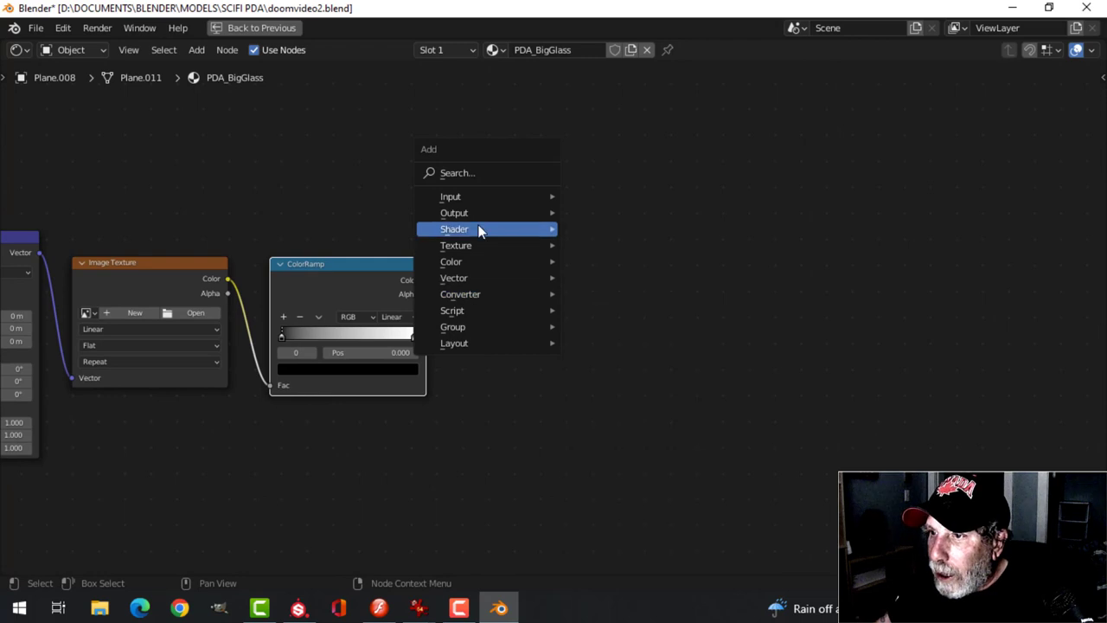
pyautogui.moveTo(481, 229)
pyautogui.click(602, 265)
pyautogui.click(506, 281)
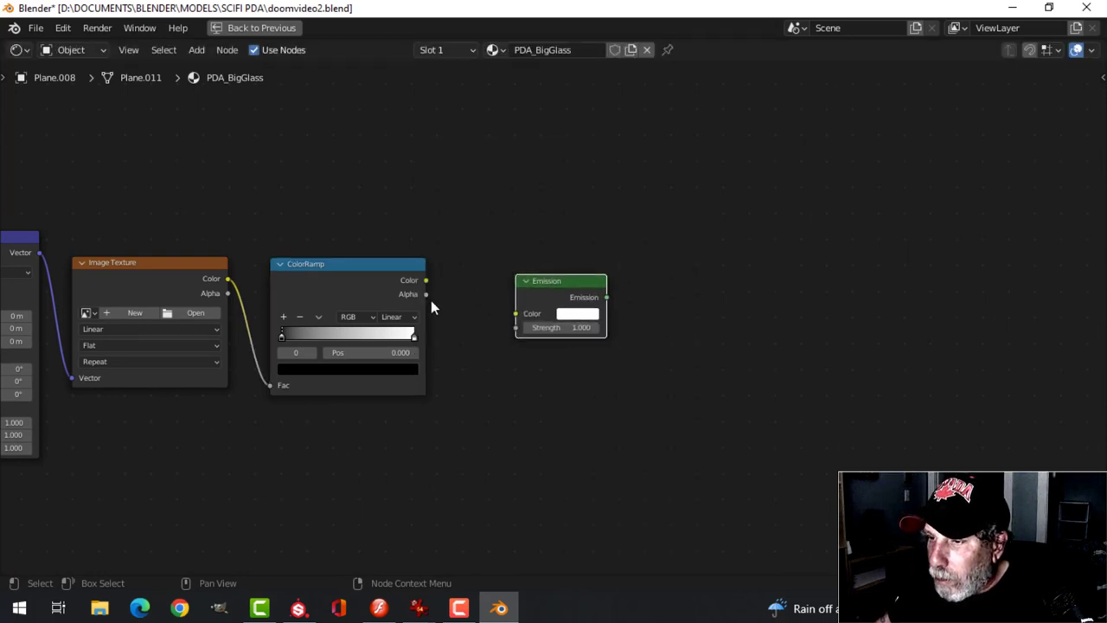
pyautogui.scroll(2, 431, 300)
pyautogui.moveTo(392, 270); pyautogui.dragTo(510, 313)
pyautogui.scroll(-5, 681, 323)
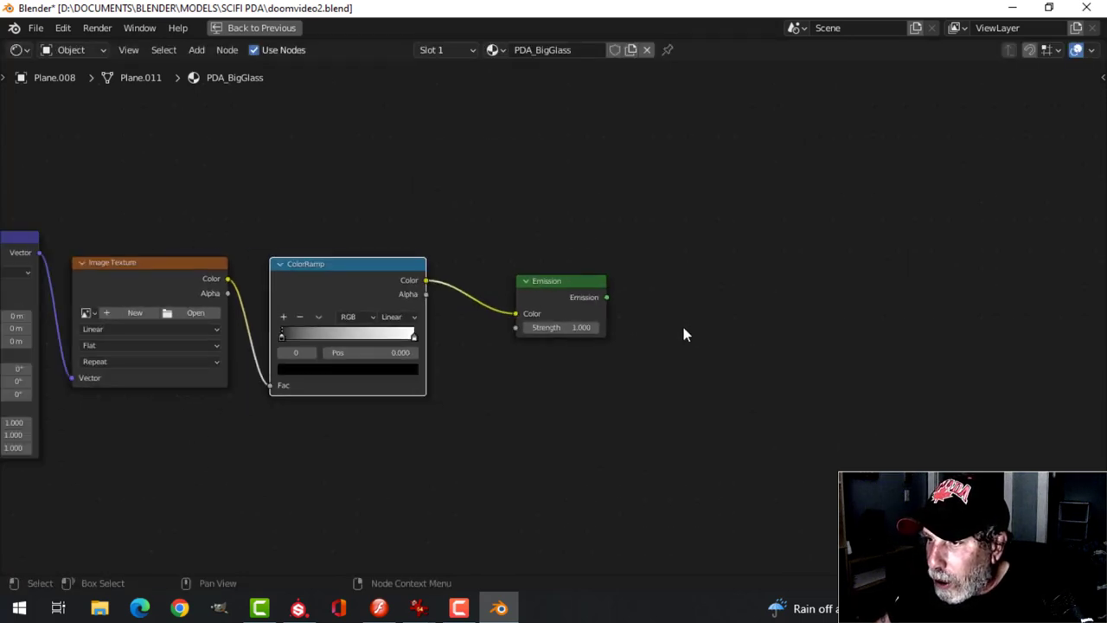
# Step: Move the Emission node closer to the Principled BSDF and insert a Mix Shader between the Principled BSDF and the Material Output
pyautogui.moveTo(652, 374); pyautogui.dragTo(651, 308, button='middle')
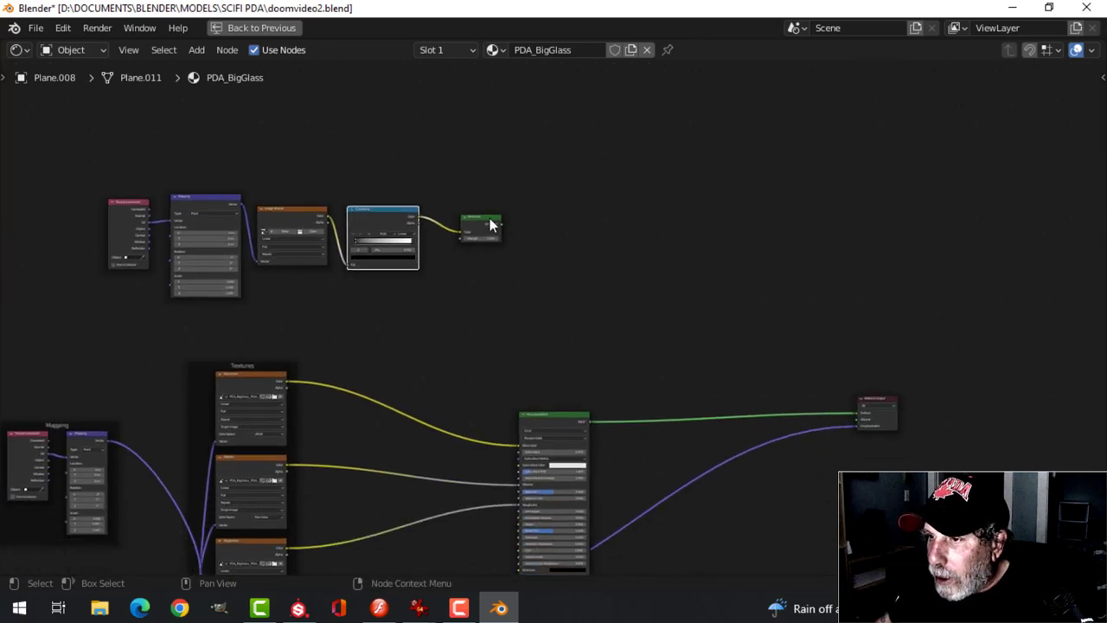
pyautogui.moveTo(491, 225); pyautogui.dragTo(625, 317)
pyautogui.moveTo(625, 316); pyautogui.dragTo(534, 301, button='middle')
pyautogui.scroll(2, 591, 288)
pyautogui.hotkey('shift', 'a')
pyautogui.moveTo(535, 305)
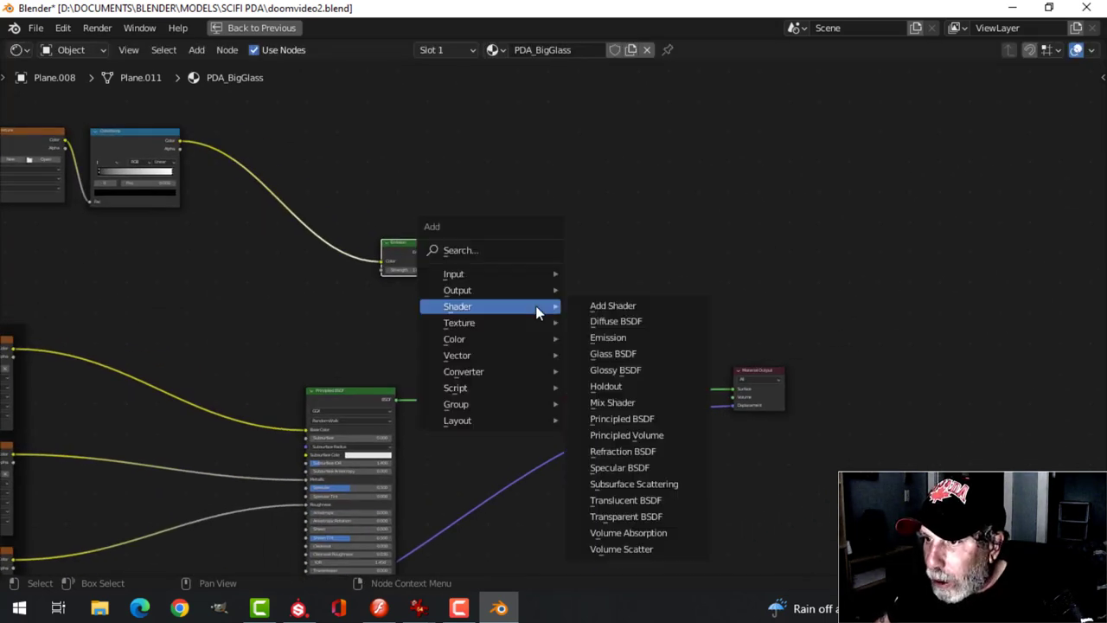
pyautogui.click(611, 402)
pyautogui.click(580, 375)
# Step: Connect the Emission output to the Mix Shader's second Shader input and set the Emission strength to 25
pyautogui.scroll(2, 543, 345)
pyautogui.moveTo(543, 345); pyautogui.dragTo(511, 269, button='middle')
pyautogui.moveTo(517, 385); pyautogui.dragTo(597, 412)
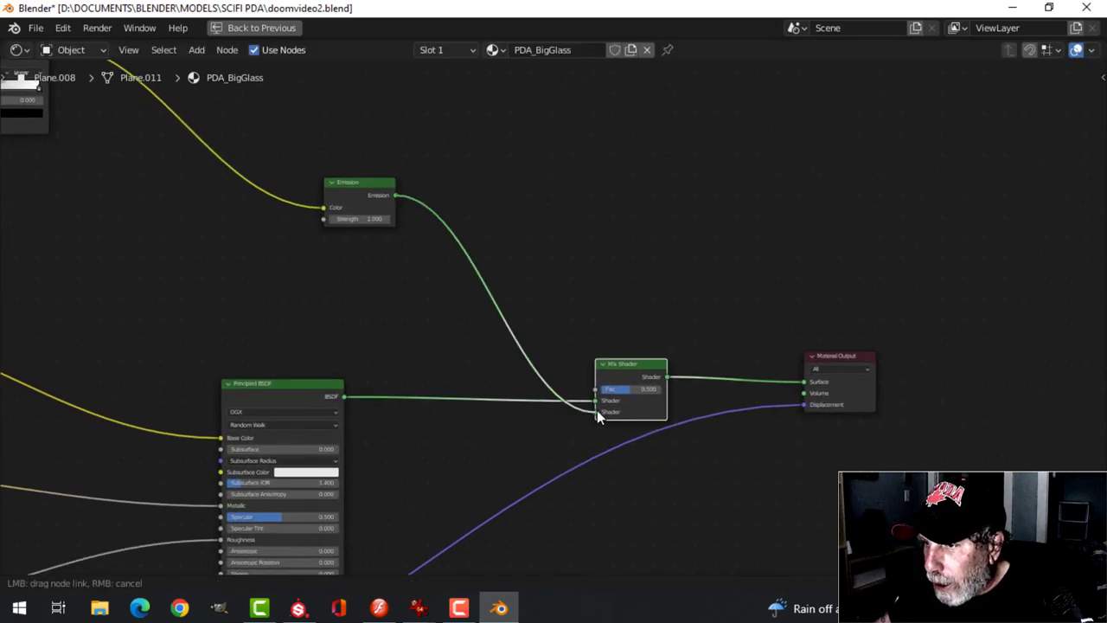
pyautogui.scroll(4, 457, 348)
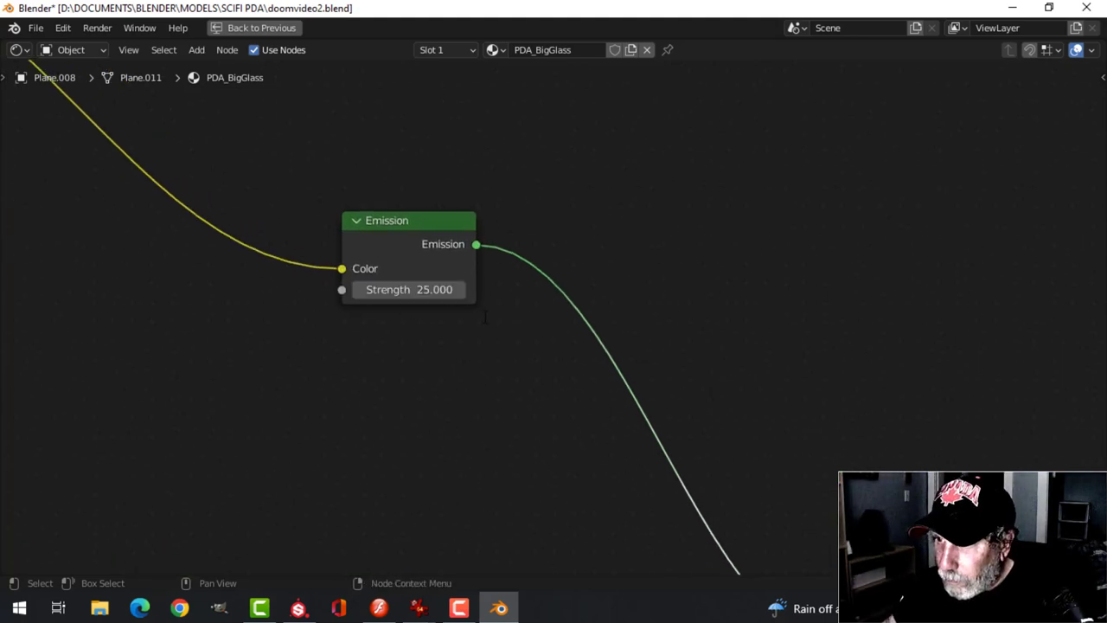
# Step: Load the Union-airspace-corporation wallpaper JPG from the DOOM folder into the empty Image Texture node, browsing the files as thumbnails
pyautogui.scroll(-3, 387, 288)
pyautogui.moveTo(242, 234); pyautogui.dragTo(692, 363, button='middle')
pyautogui.scroll(4, 462, 344)
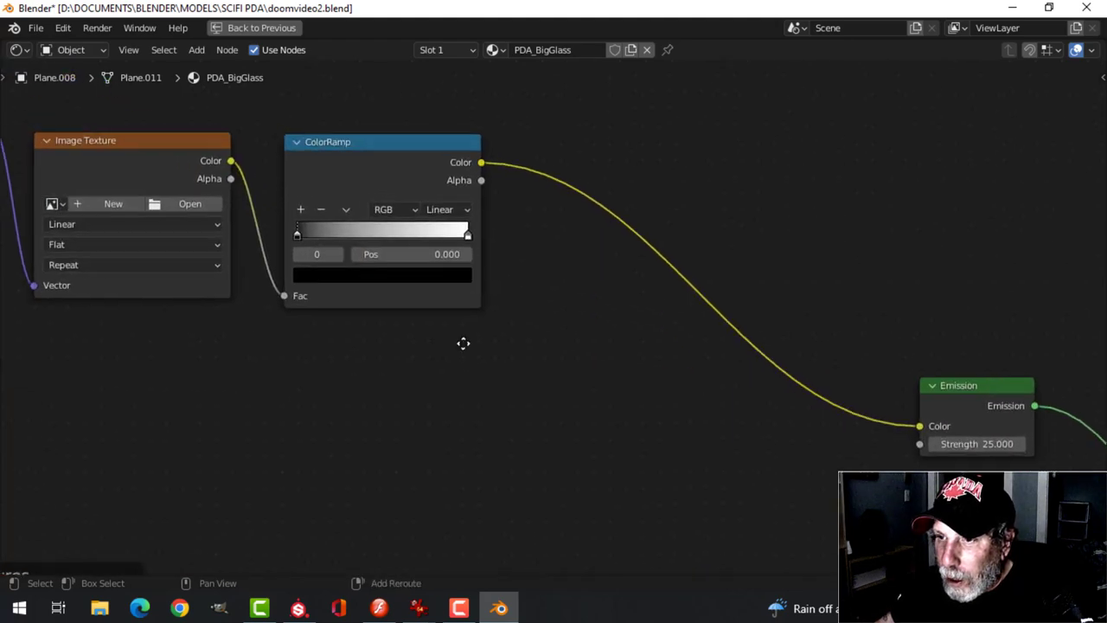
pyautogui.moveTo(528, 358); pyautogui.dragTo(596, 394, button='middle')
pyautogui.scroll(-3, 553, 378)
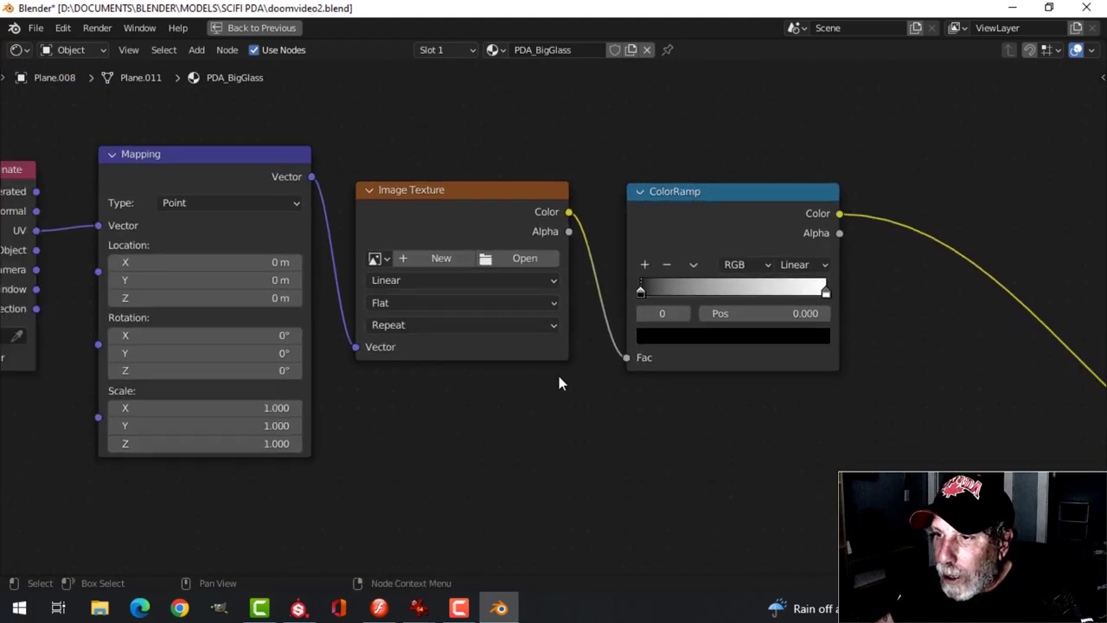
pyautogui.click(532, 249)
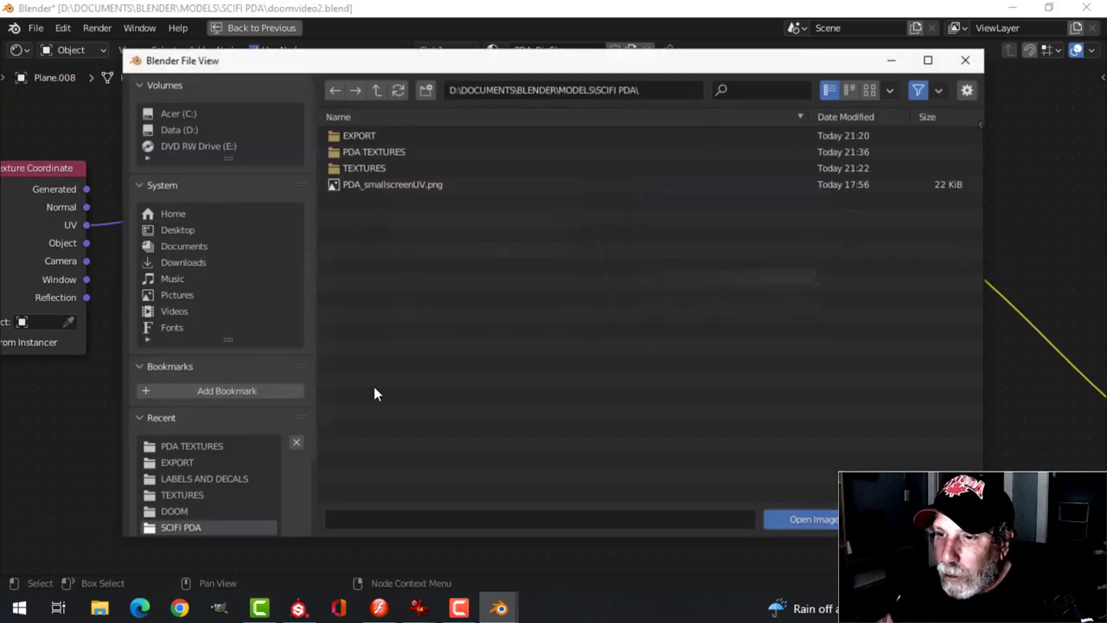
pyautogui.click(221, 479)
pyautogui.click(173, 511)
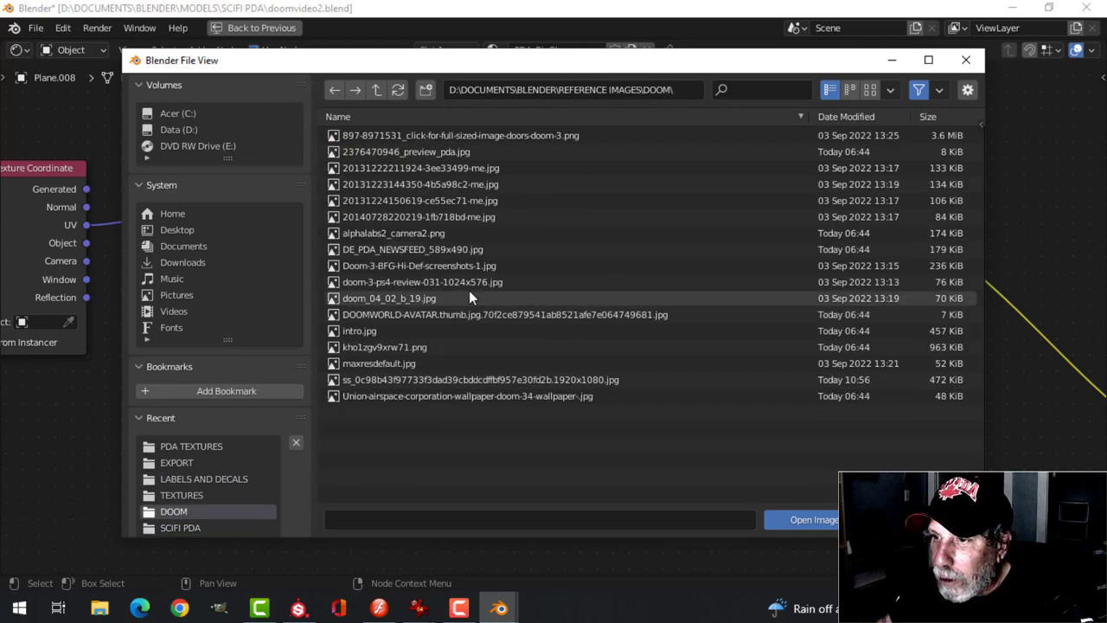
pyautogui.click(870, 90)
pyautogui.scroll(-2, 569, 341)
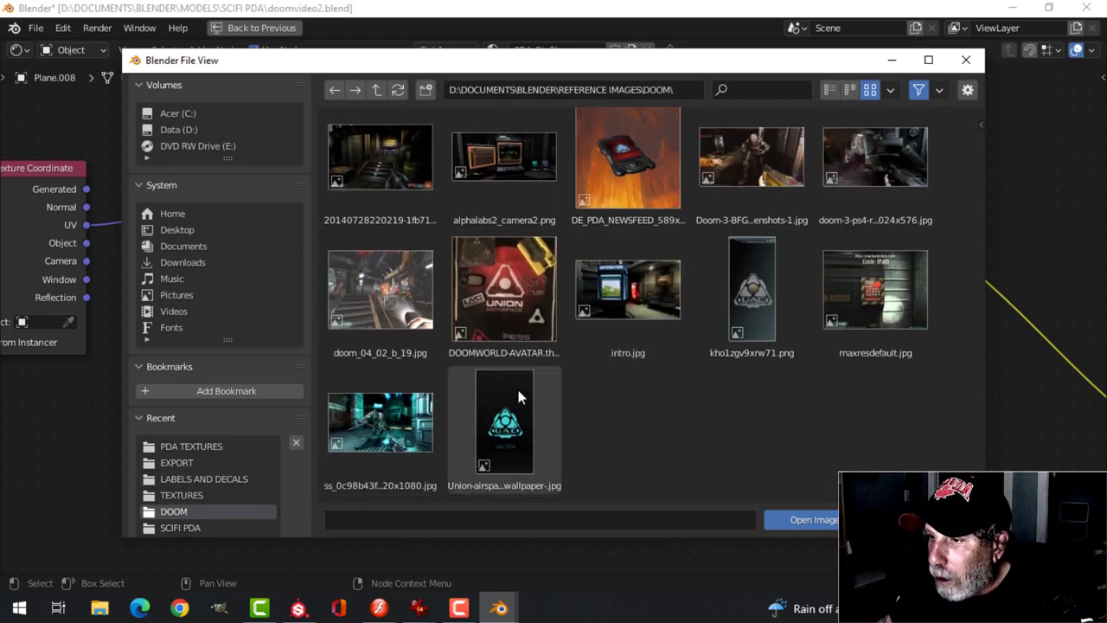
pyautogui.click(517, 385)
pyautogui.click(813, 520)
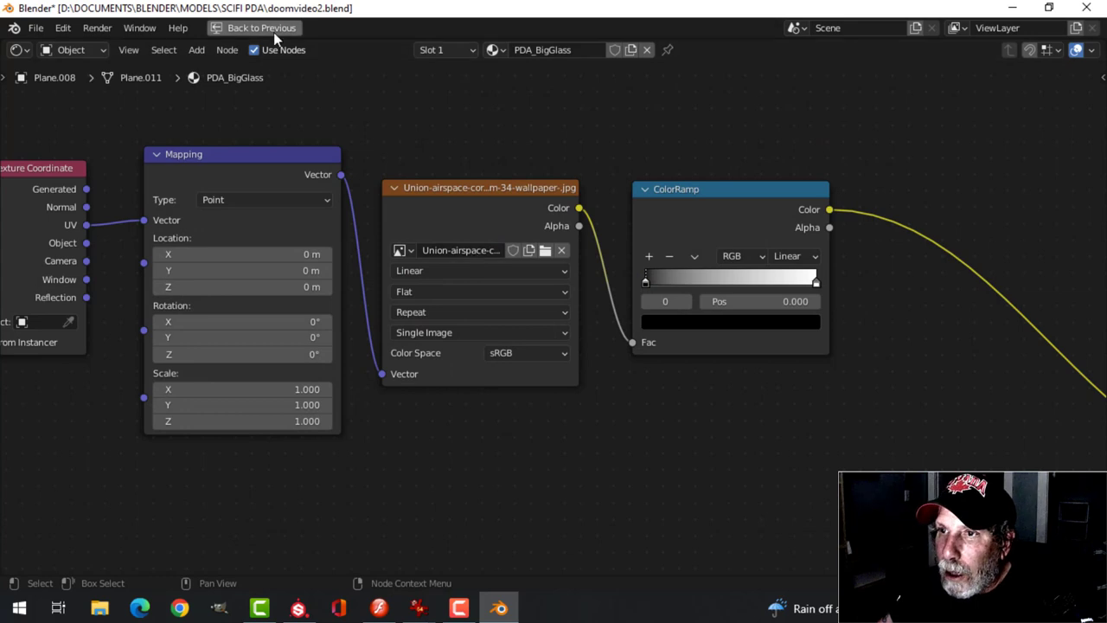
# Step: Restore the full Shading layout and examine the glowing logo on the PDA's large screen from several angles
pyautogui.hotkey('ctrl', 'space')
pyautogui.moveTo(612, 300)
pyautogui.mouseDown(button='middle')
pyautogui.moveTo(594, 264)
pyautogui.moveTo(543, 257)
pyautogui.mouseUp(button='middle')
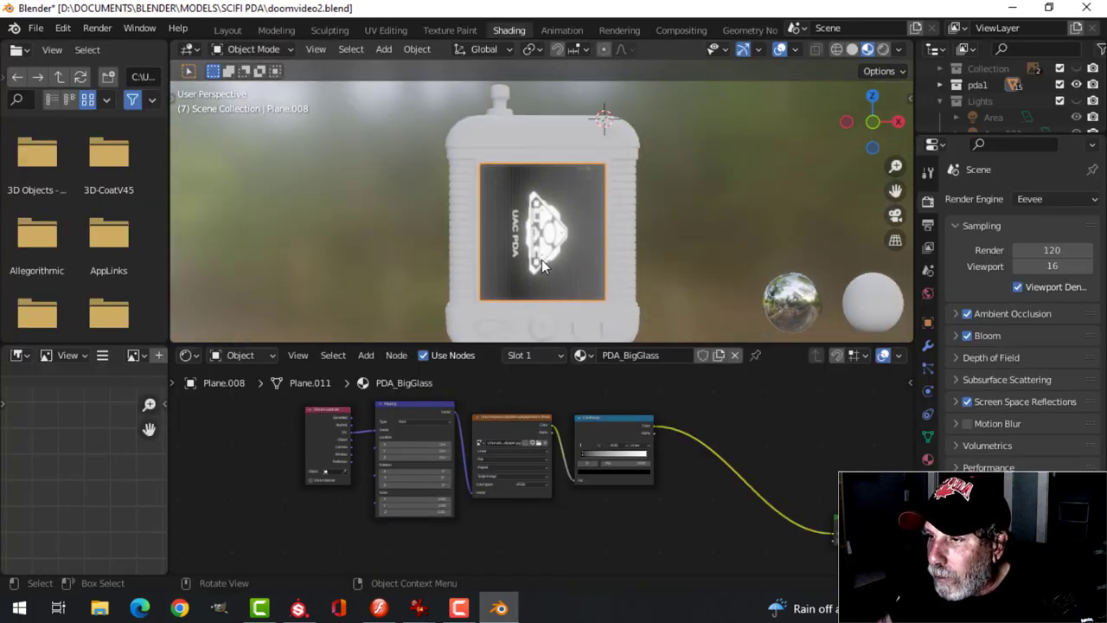
pyautogui.scroll(4, 543, 257)
pyautogui.scroll(3, 584, 246)
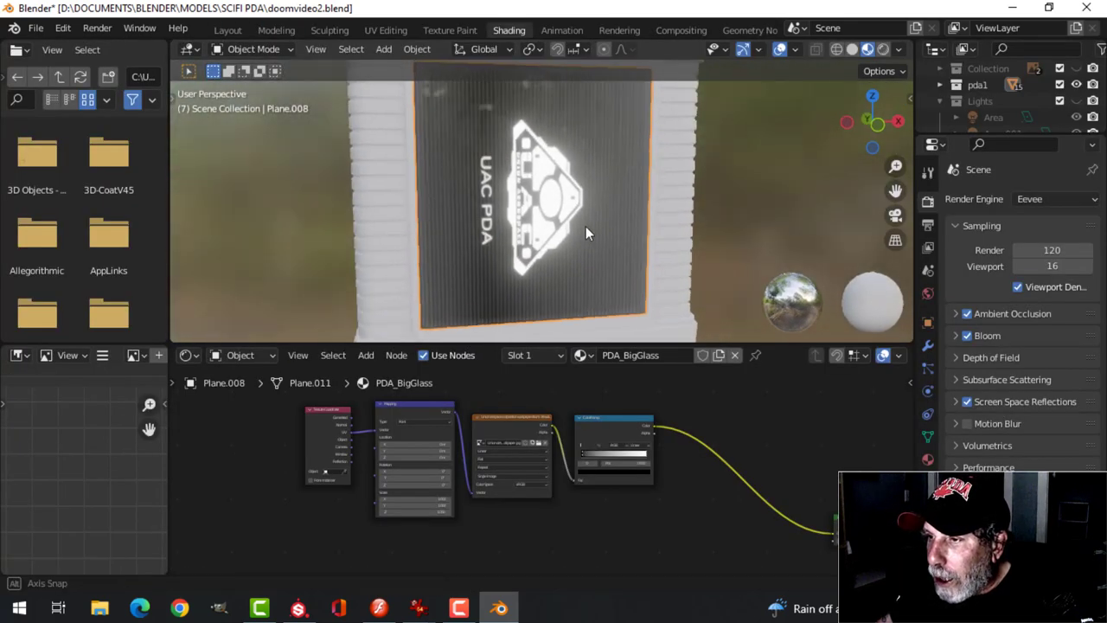
pyautogui.scroll(-3, 578, 227)
pyautogui.moveTo(573, 215); pyautogui.dragTo(519, 251, button='middle')
pyautogui.moveTo(422, 200); pyautogui.dragTo(396, 148, button='middle')
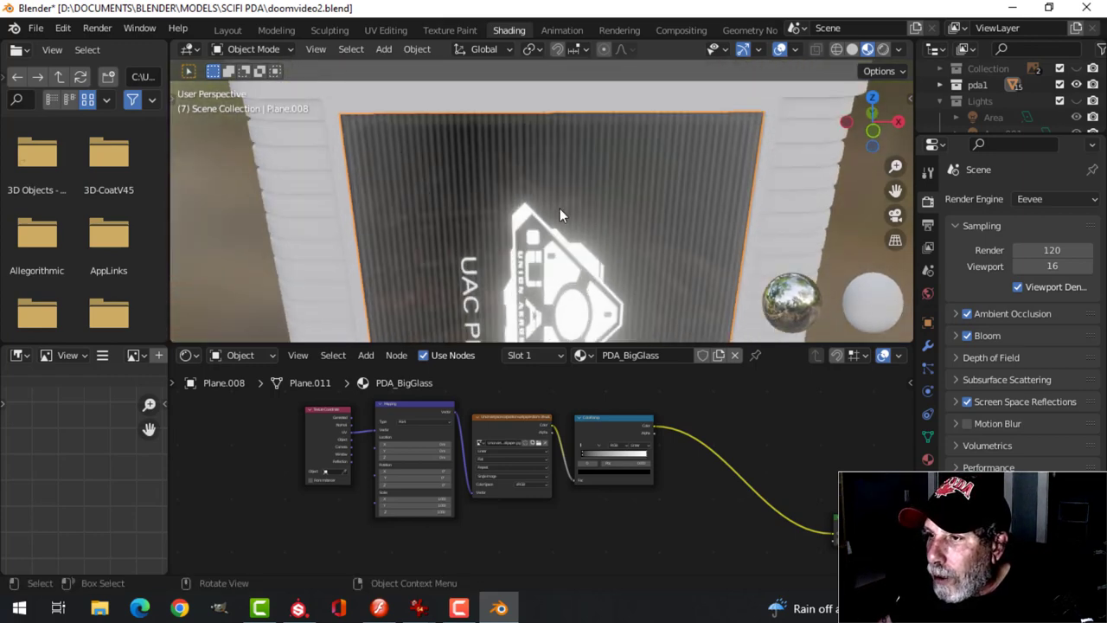
pyautogui.moveTo(560, 212); pyautogui.dragTo(569, 235, button='middle')
pyautogui.scroll(3, 535, 195)
pyautogui.scroll(-2, 537, 263)
pyautogui.scroll(-1, 563, 235)
pyautogui.scroll(-2, 571, 400)
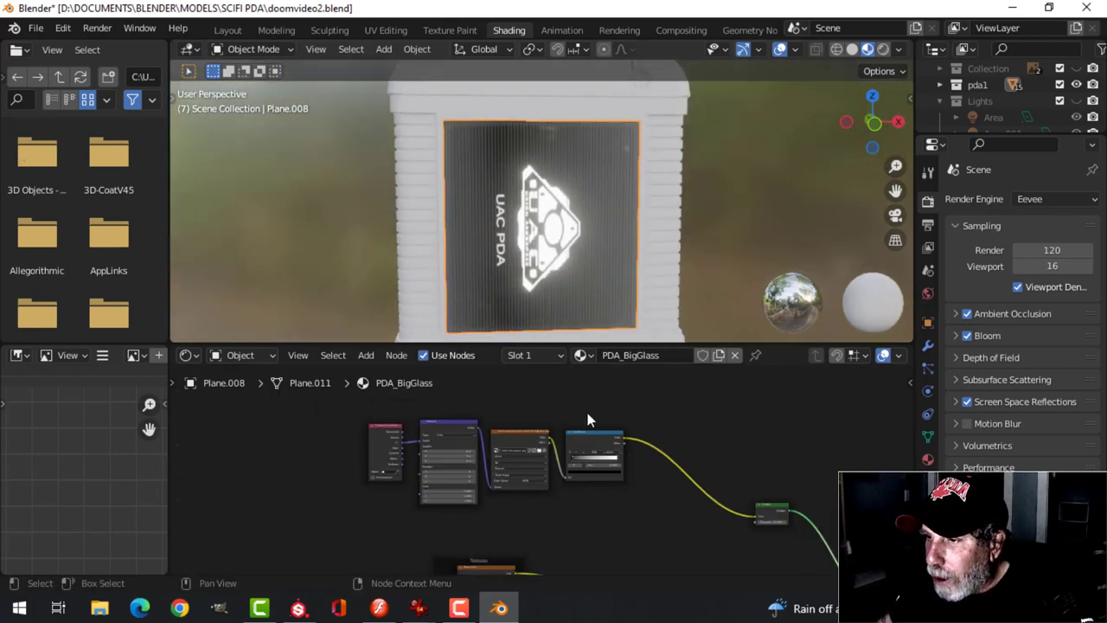
# Step: Open the UV Editing workspace and view the large screen plane in Material Preview shading
pyautogui.click(386, 30)
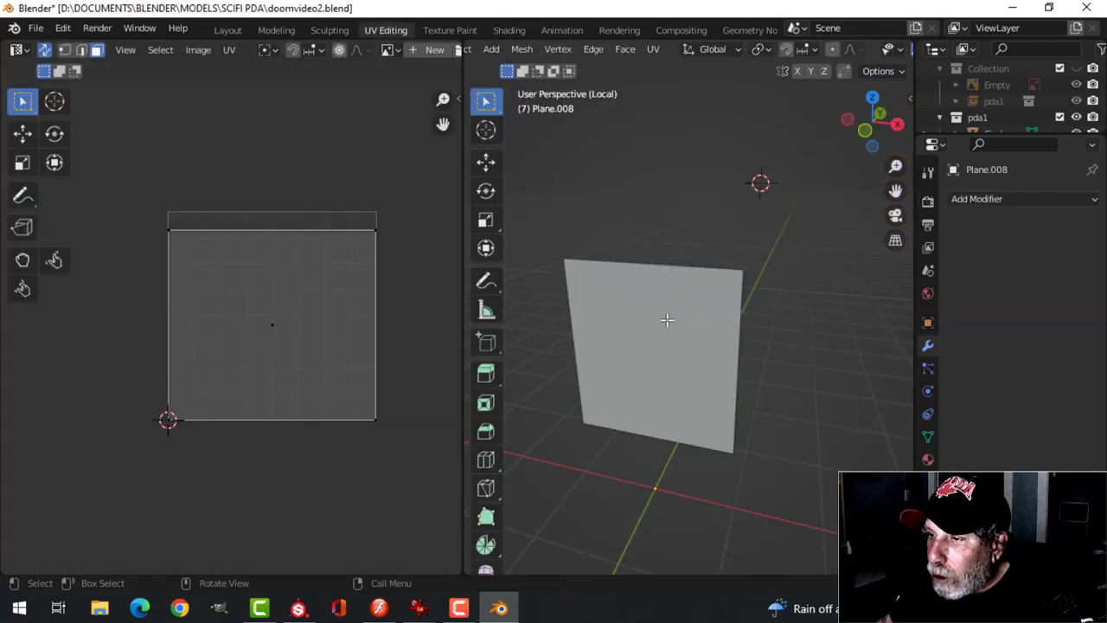
pyautogui.scroll(-5, 871, 51)
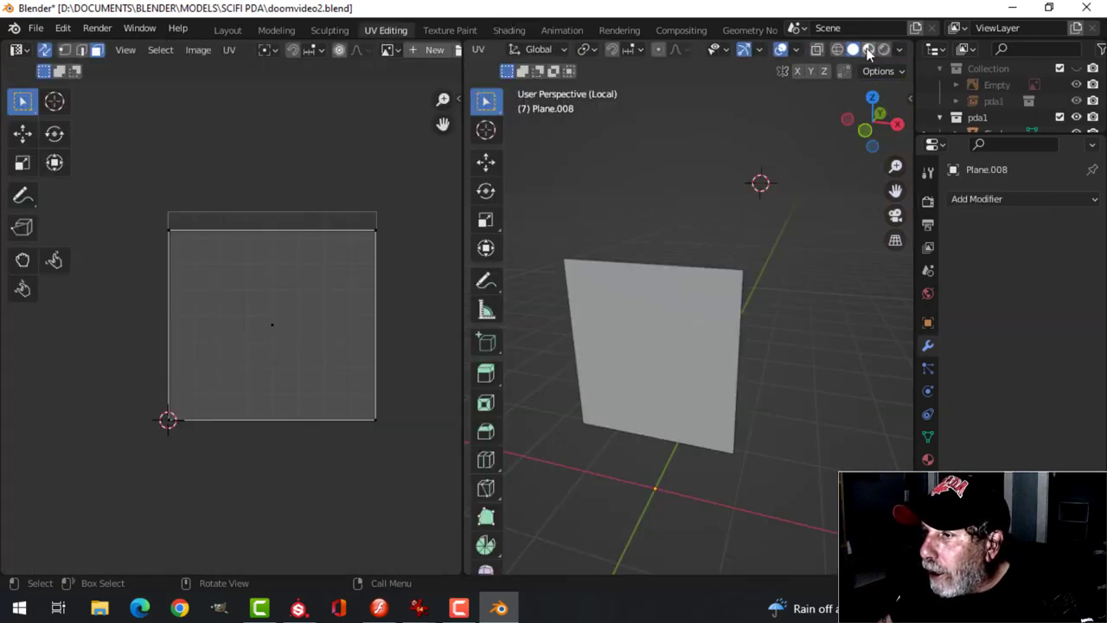
pyautogui.click(869, 49)
pyautogui.moveTo(670, 372)
pyautogui.mouseDown(button='middle')
pyautogui.moveTo(666, 362)
pyautogui.moveTo(735, 313)
pyautogui.mouseUp(button='middle')
pyautogui.scroll(1, 332, 332)
# Step: Select the screen plane's whole UV layout and try scaling it along the X axis
pyautogui.press('a')
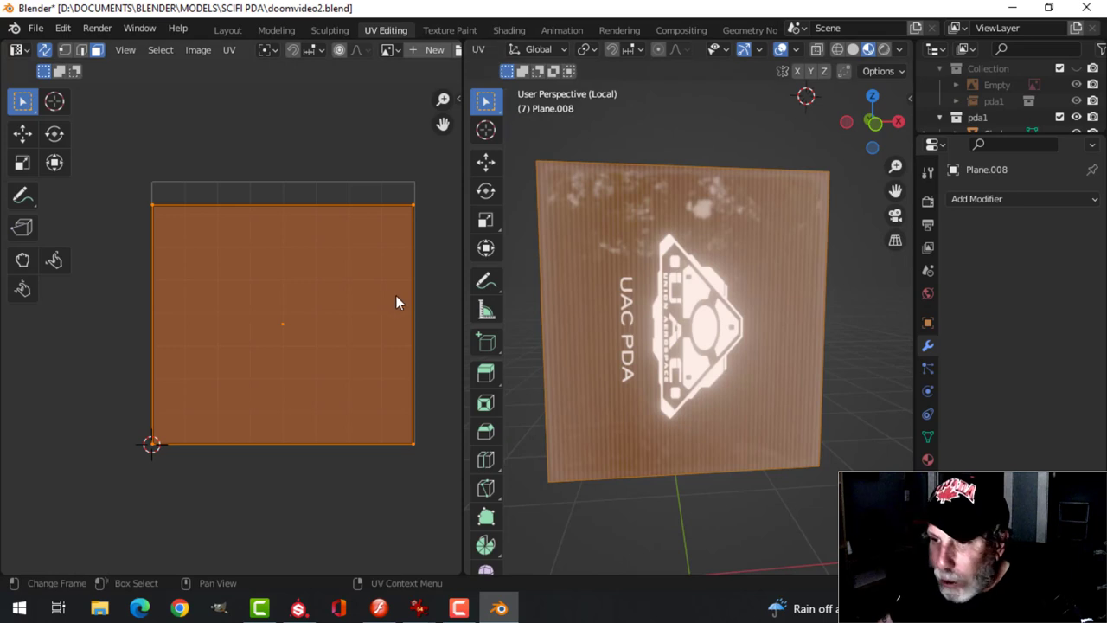
pyautogui.press('s')
pyautogui.press('x')
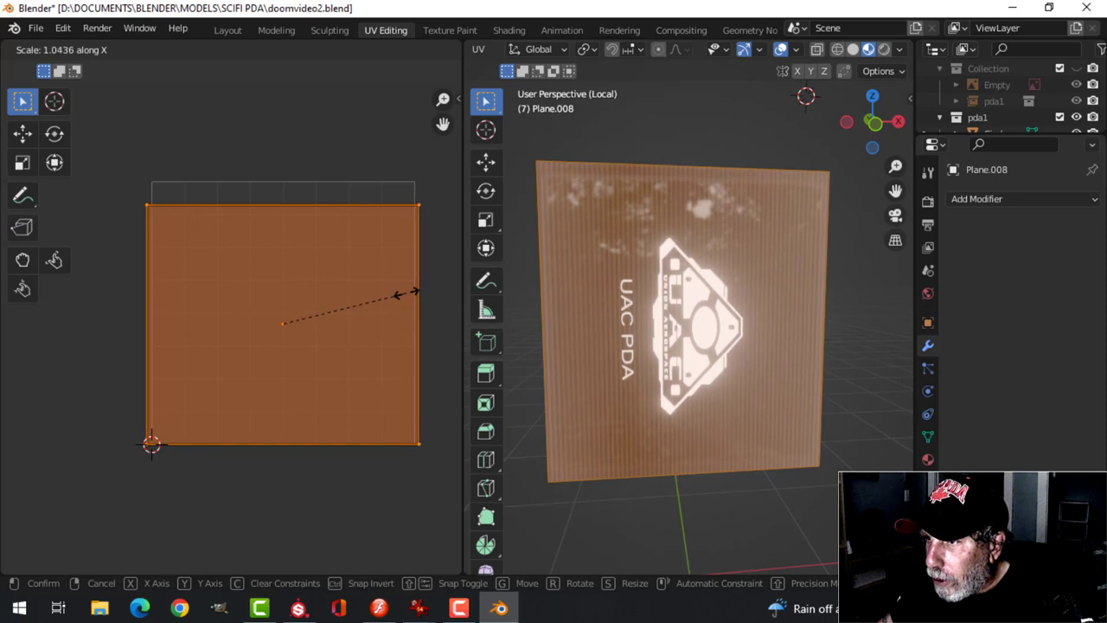
pyautogui.press('Escape')
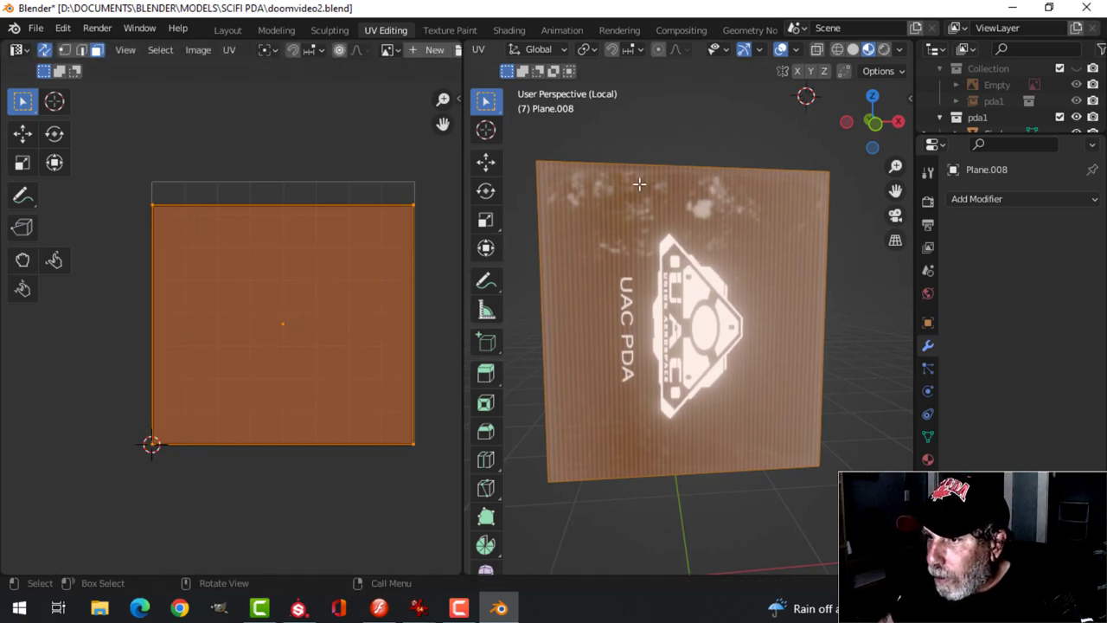
pyautogui.press('s')
pyautogui.press('x')
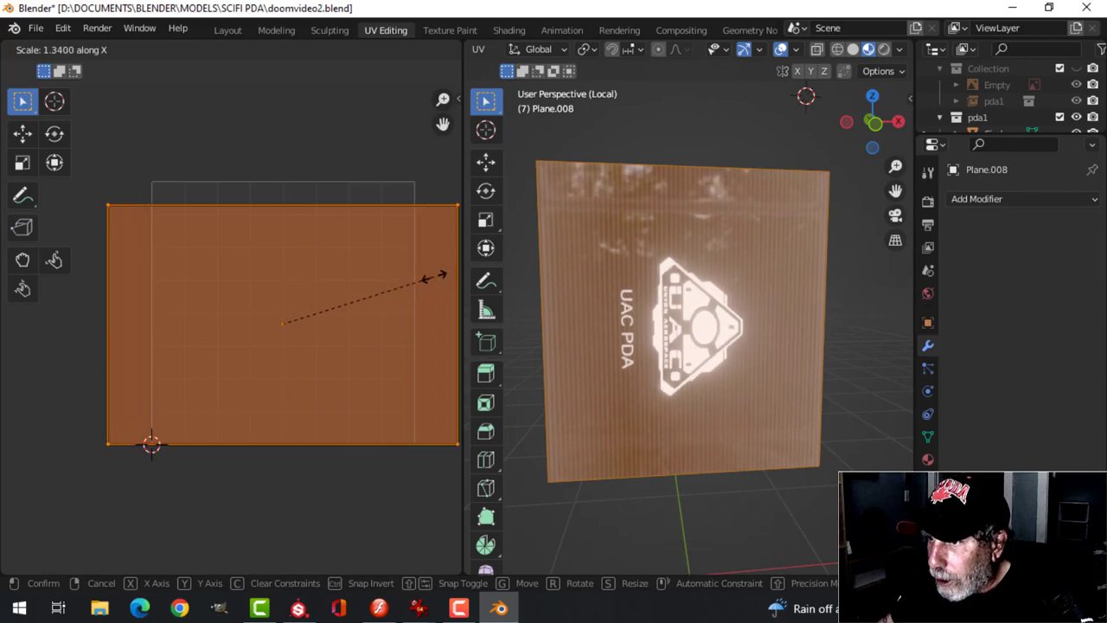
pyautogui.press('Escape')
pyautogui.scroll(-1, 680, 270)
pyautogui.press('Tab')
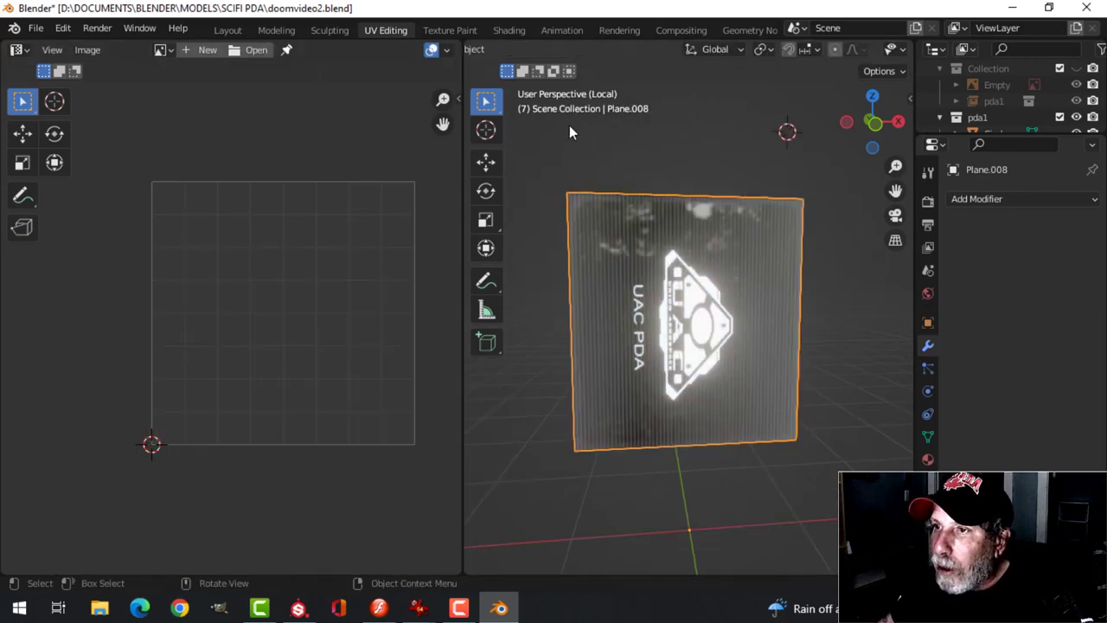
# Step: Return to the Shading workspace and set the logo image's Mapping Z rotation, trying 90° before settling on -90°
pyautogui.click(509, 31)
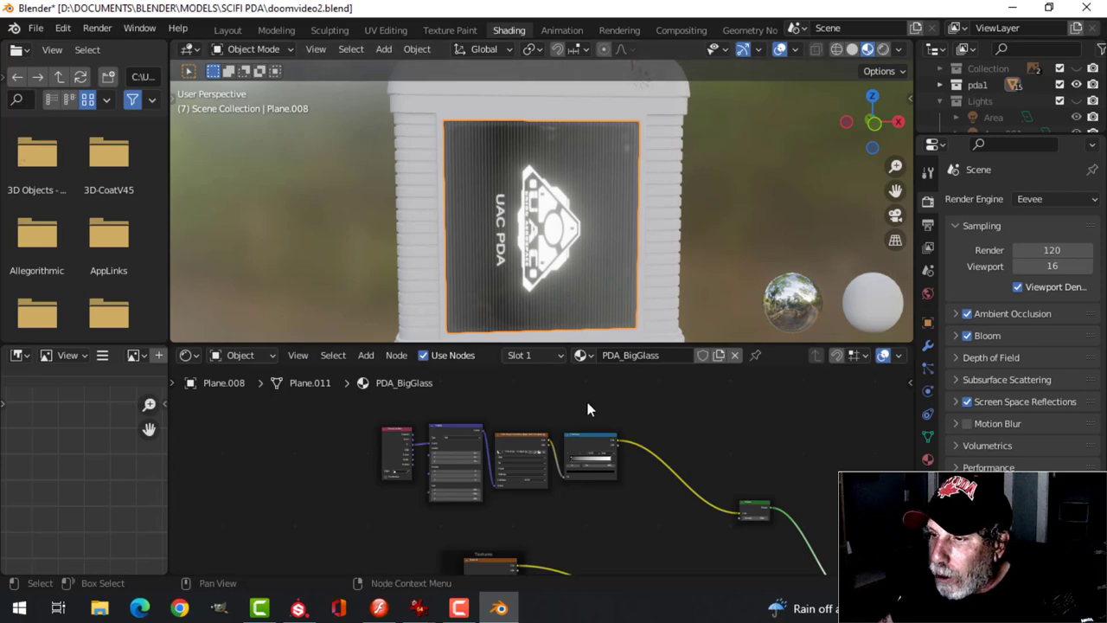
pyautogui.scroll(-2, 583, 424)
pyautogui.moveTo(593, 453); pyautogui.dragTo(583, 401, button='middle')
pyautogui.scroll(1, 583, 400)
pyautogui.scroll(4, 564, 243)
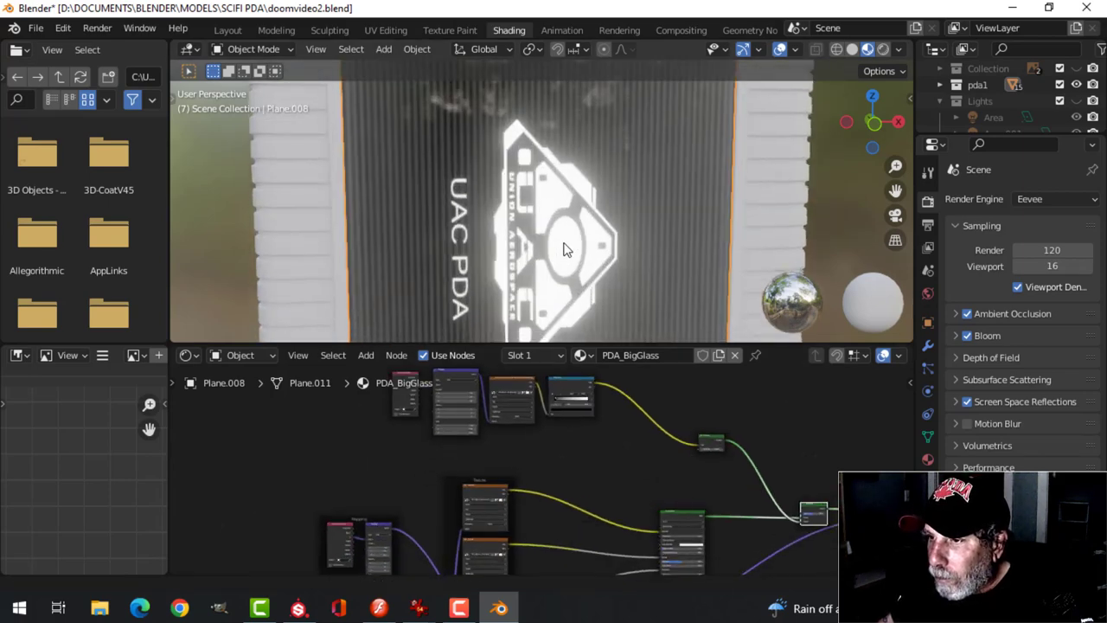
pyautogui.moveTo(563, 249); pyautogui.dragTo(574, 238, button='middle')
pyautogui.scroll(-4, 543, 473)
pyautogui.moveTo(560, 431); pyautogui.dragTo(487, 395, button='middle')
pyautogui.scroll(4, 491, 466)
pyautogui.keyDown('shift'); pyautogui.moveTo(440, 425); pyautogui.dragTo(527, 473, button='middle'); pyautogui.keyUp('shift')
pyautogui.scroll(5, 512, 465)
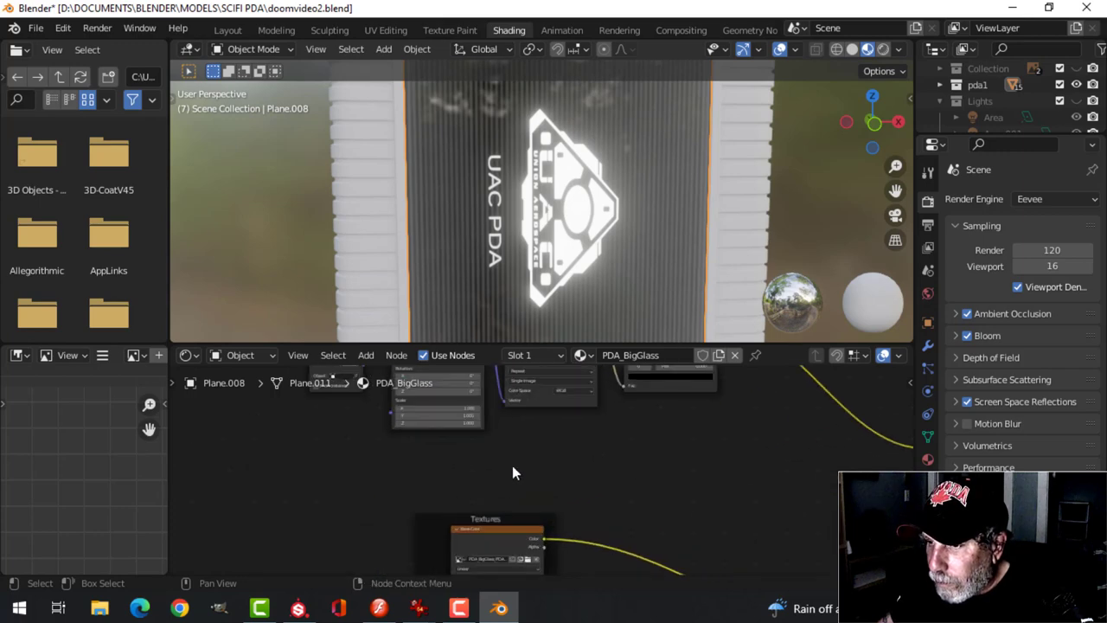
pyautogui.moveTo(568, 540)
pyautogui.mouseDown(button='middle')
pyautogui.moveTo(549, 549)
pyautogui.moveTo(580, 530)
pyautogui.mouseUp(button='middle')
pyautogui.scroll(-2, 549, 545)
pyautogui.scroll(3, 551, 541)
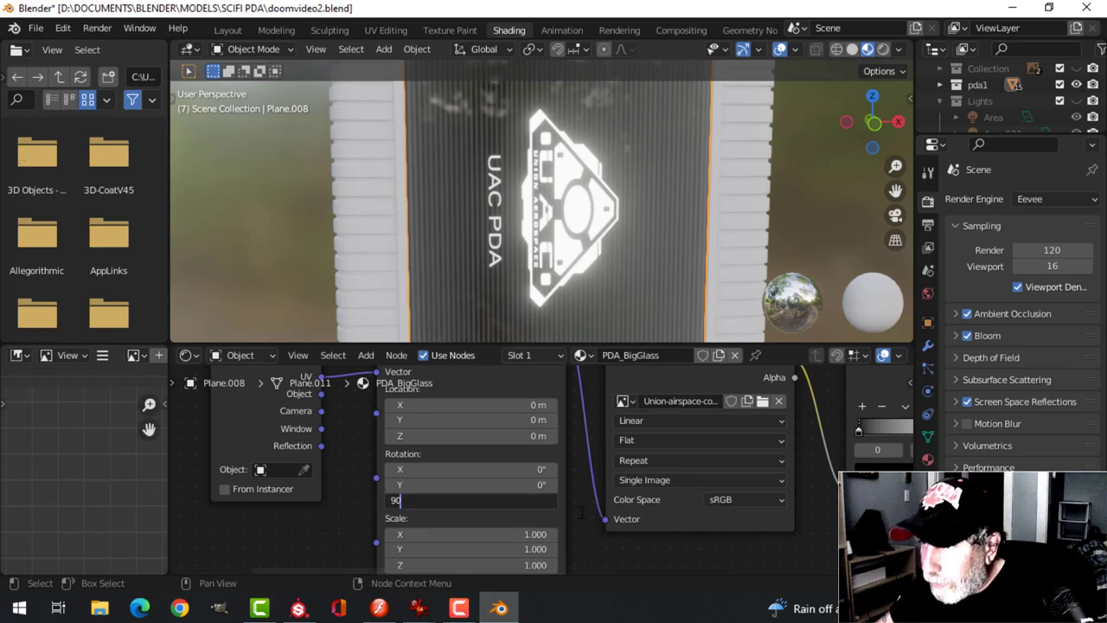
pyautogui.press('Return')
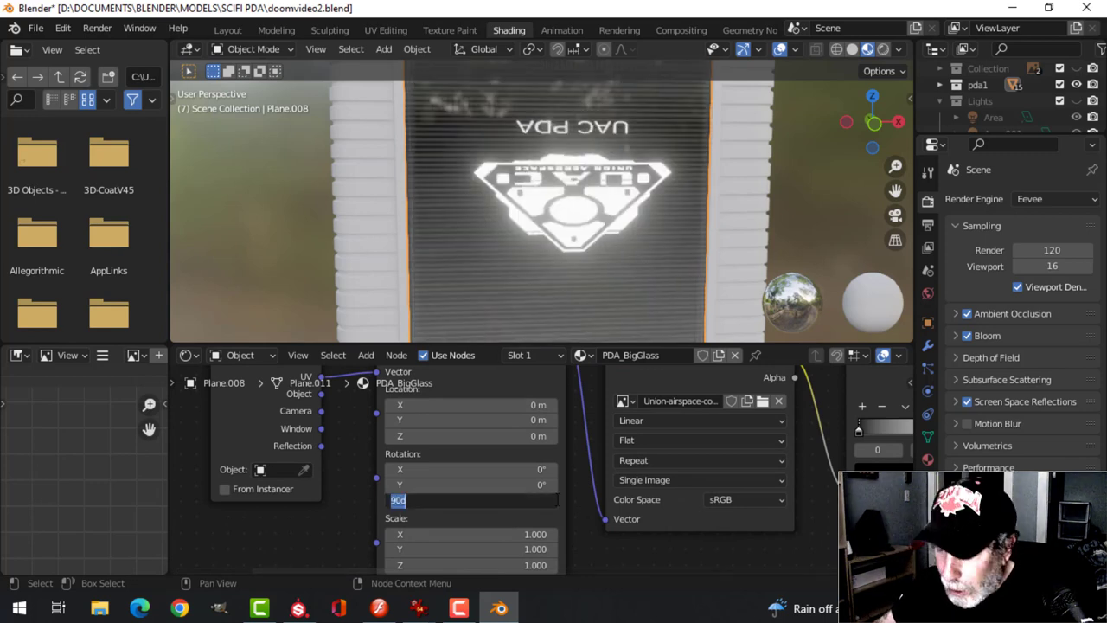
pyautogui.press('Return')
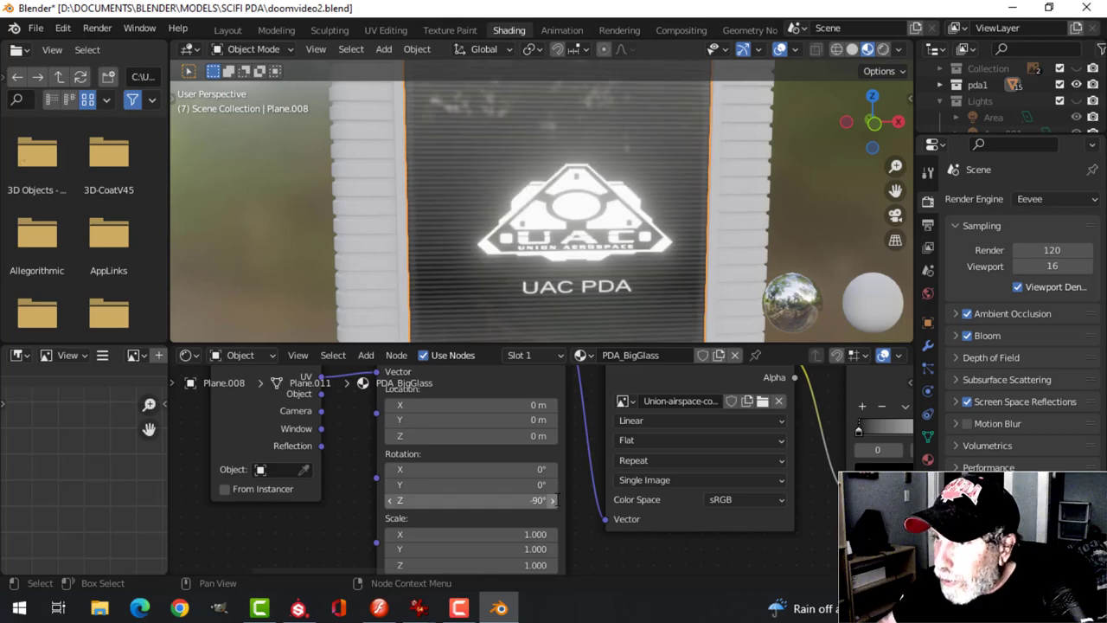
# Step: Examine the logo's orientation, placement and glow on the large screen, along with the Mapping and Image Texture nodes that drive it
pyautogui.scroll(-4, 540, 197)
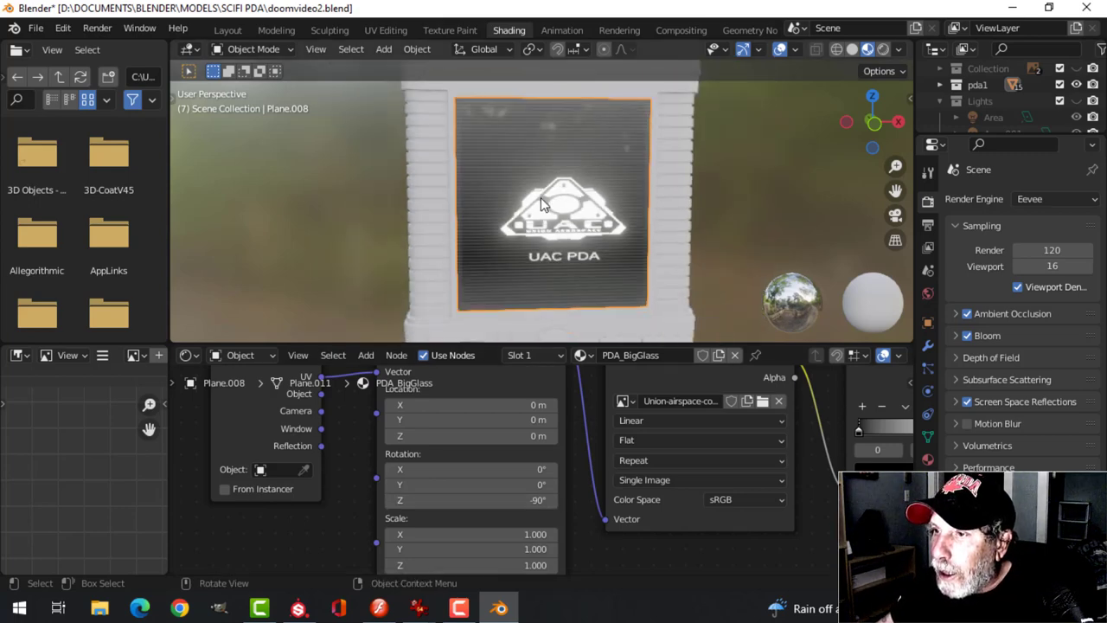
pyautogui.scroll(4, 526, 180)
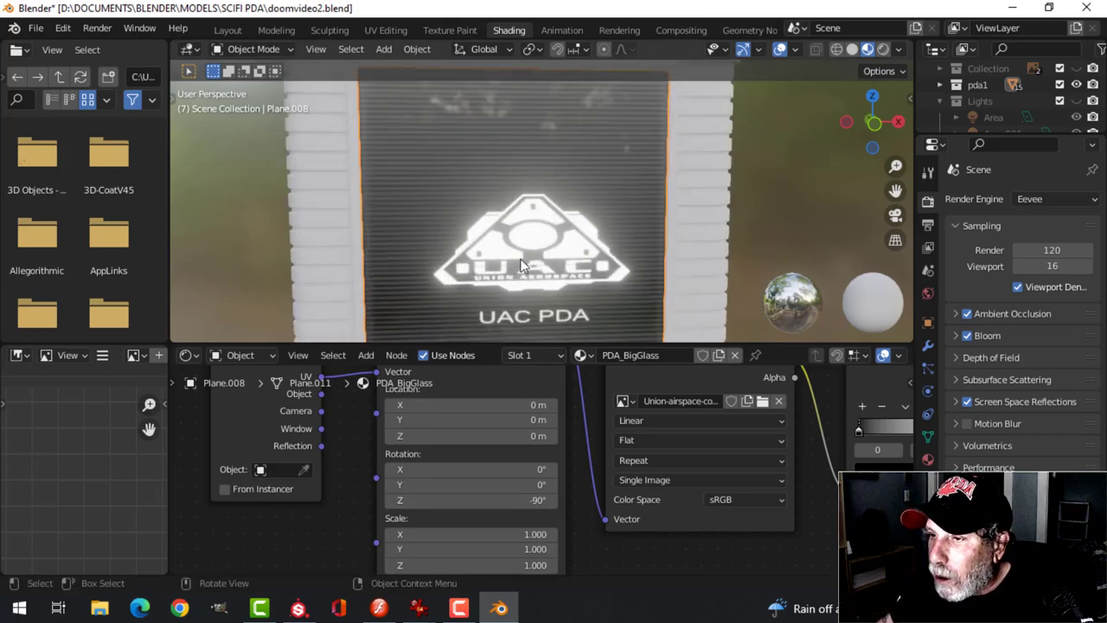
pyautogui.scroll(-2, 625, 168)
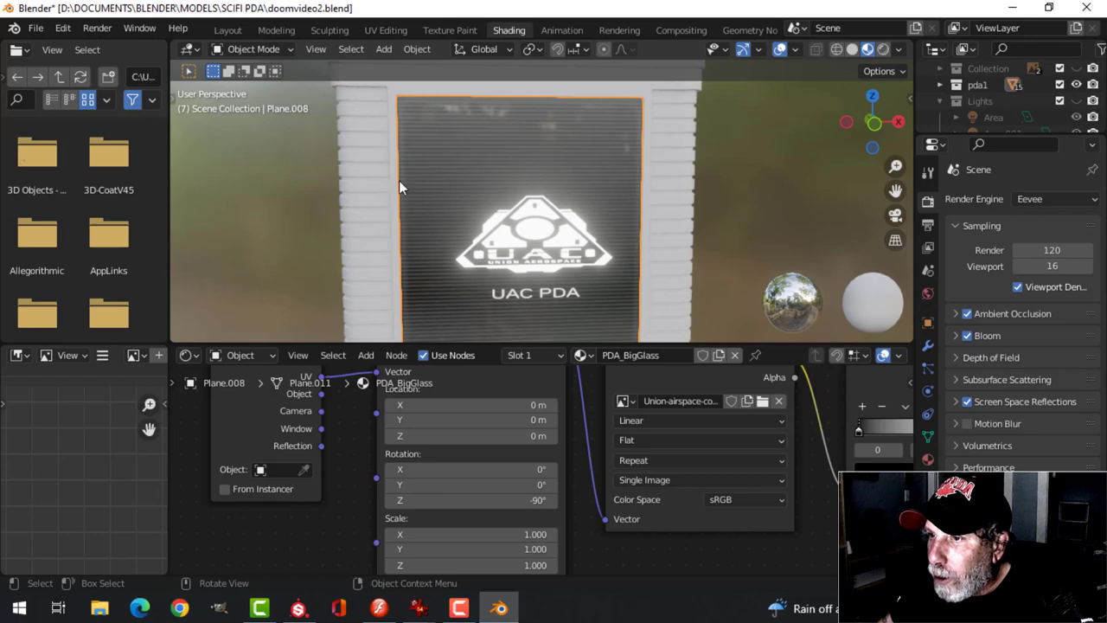
pyautogui.scroll(-14, 594, 521)
pyautogui.keyDown('shift'); pyautogui.moveTo(593, 533); pyautogui.dragTo(555, 405, button='middle'); pyautogui.keyUp('shift')
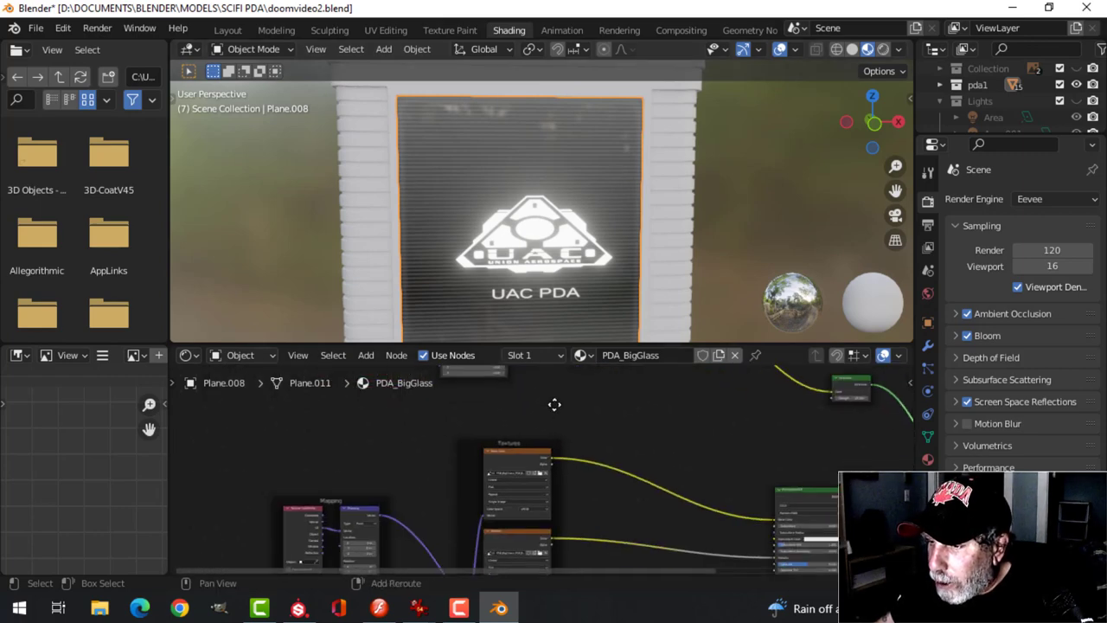
pyautogui.scroll(-1, 555, 403)
pyautogui.scroll(6, 544, 261)
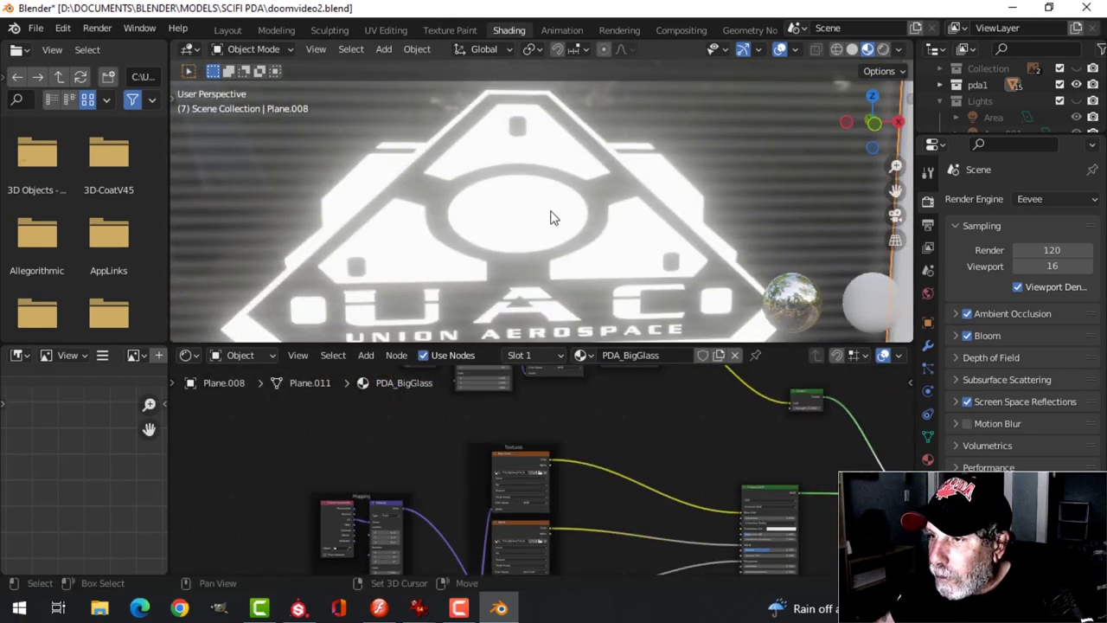
pyautogui.scroll(-6, 551, 220)
pyautogui.keyDown('shift'); pyautogui.moveTo(551, 226); pyautogui.dragTo(554, 239, button='middle'); pyautogui.keyUp('shift')
pyautogui.scroll(-2, 534, 459)
pyautogui.moveTo(523, 434); pyautogui.dragTo(537, 508, button='middle')
pyautogui.scroll(2, 538, 508)
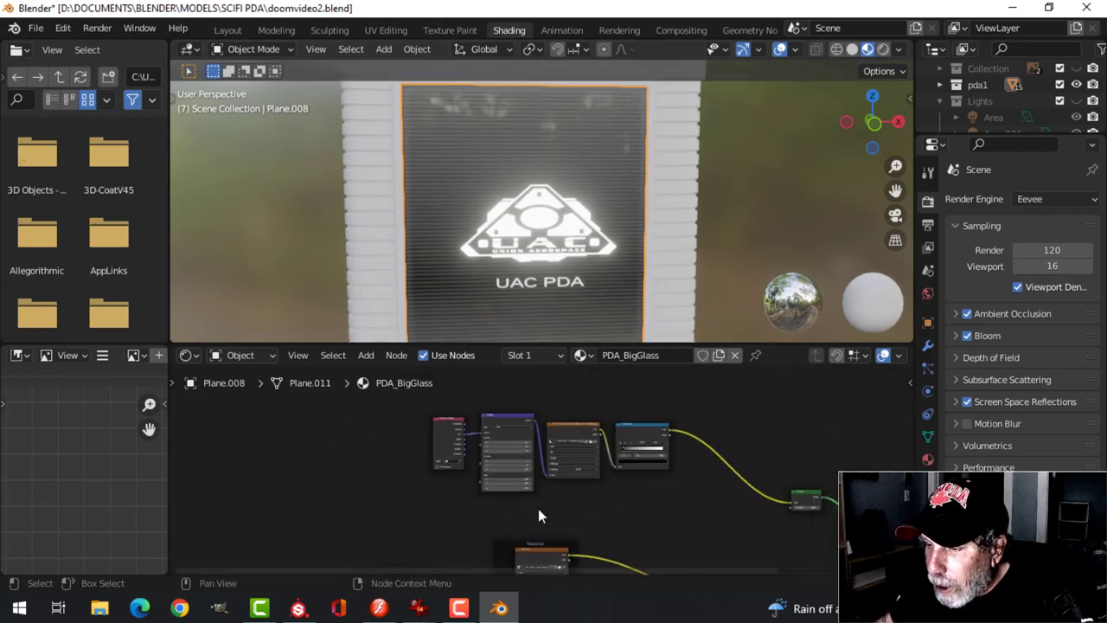
pyautogui.scroll(6, 543, 510)
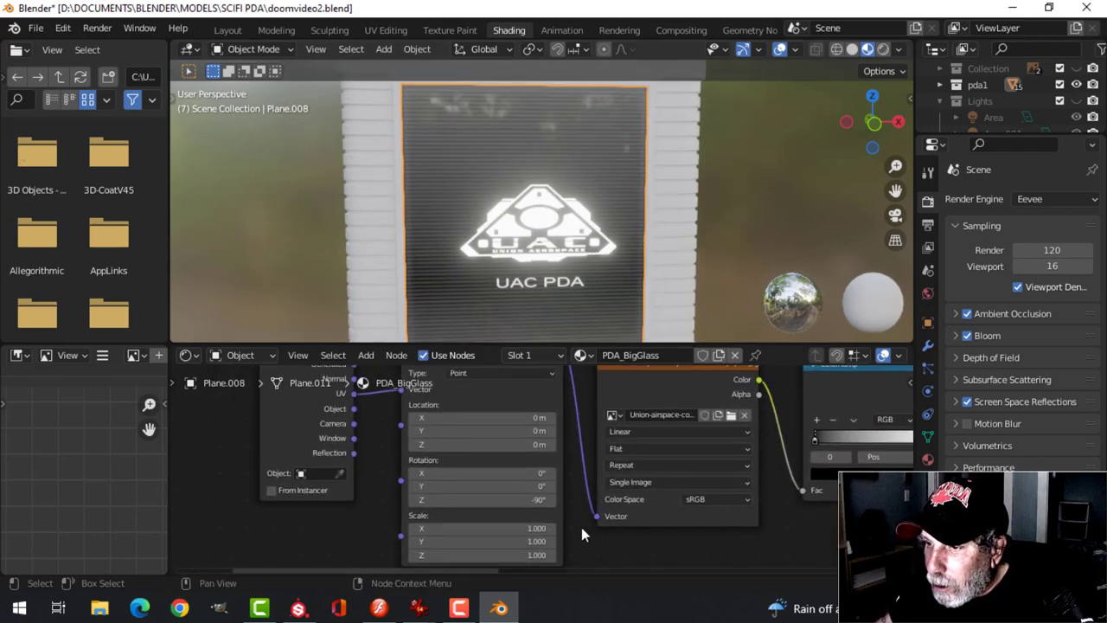
pyautogui.scroll(-2, 588, 259)
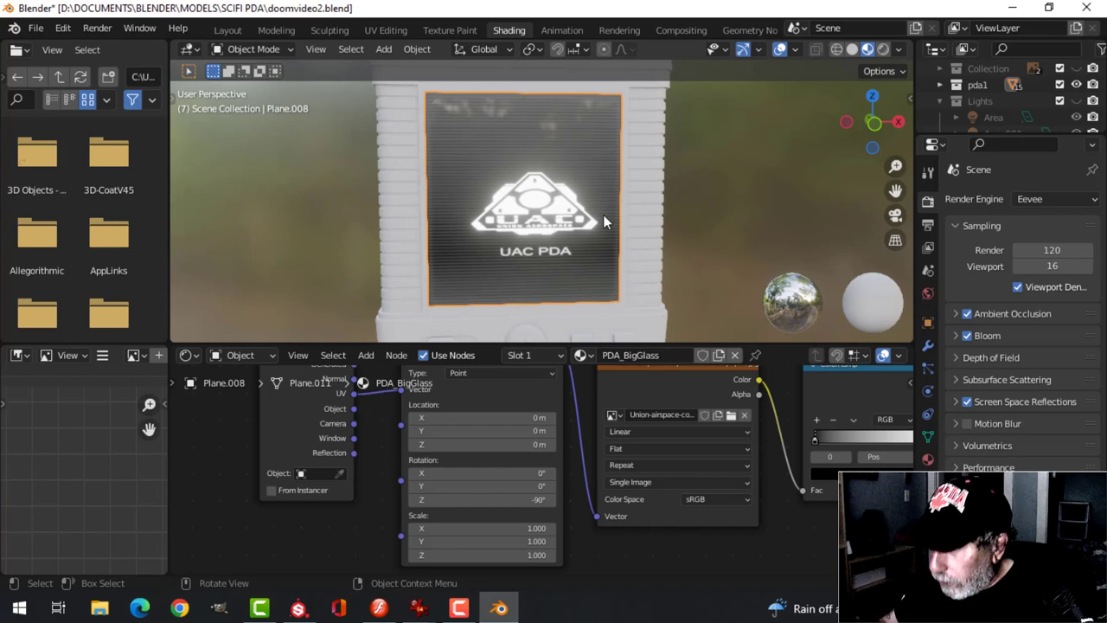
# Step: In front view, shift the logo image's Mapping node Location X to 0.03 m, undoing a stray Location Y change
pyautogui.press('KP_1')
pyautogui.scroll(1, 474, 441)
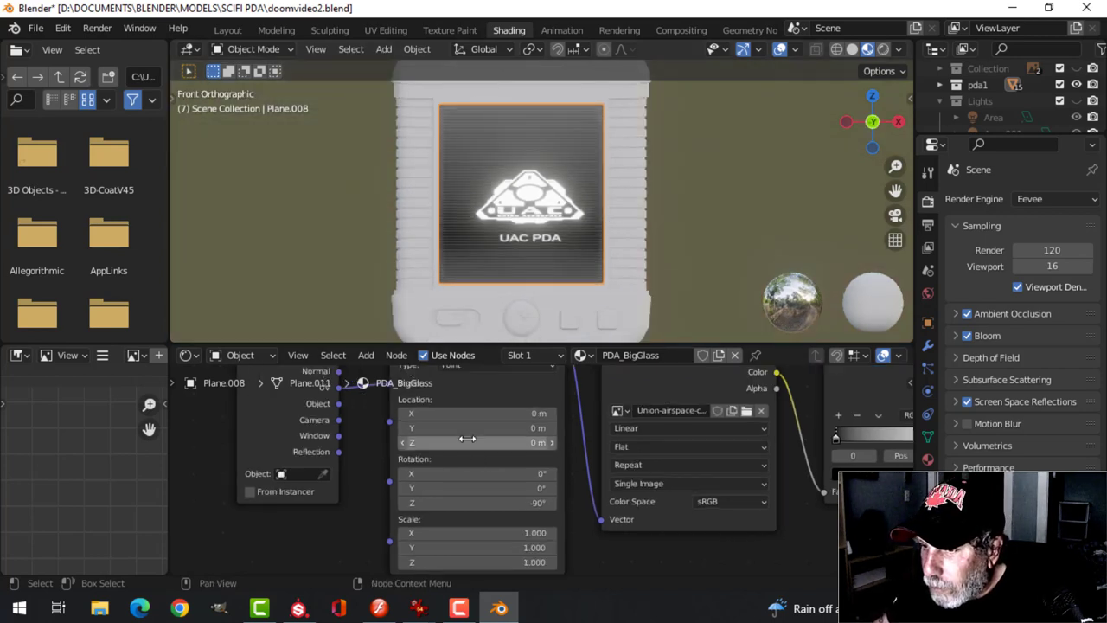
pyautogui.moveTo(474, 427)
pyautogui.mouseDown()
pyautogui.moveTo(484, 427)
pyautogui.moveTo(472, 428)
pyautogui.mouseUp()
pyautogui.hotkey('ctrl', 'z')
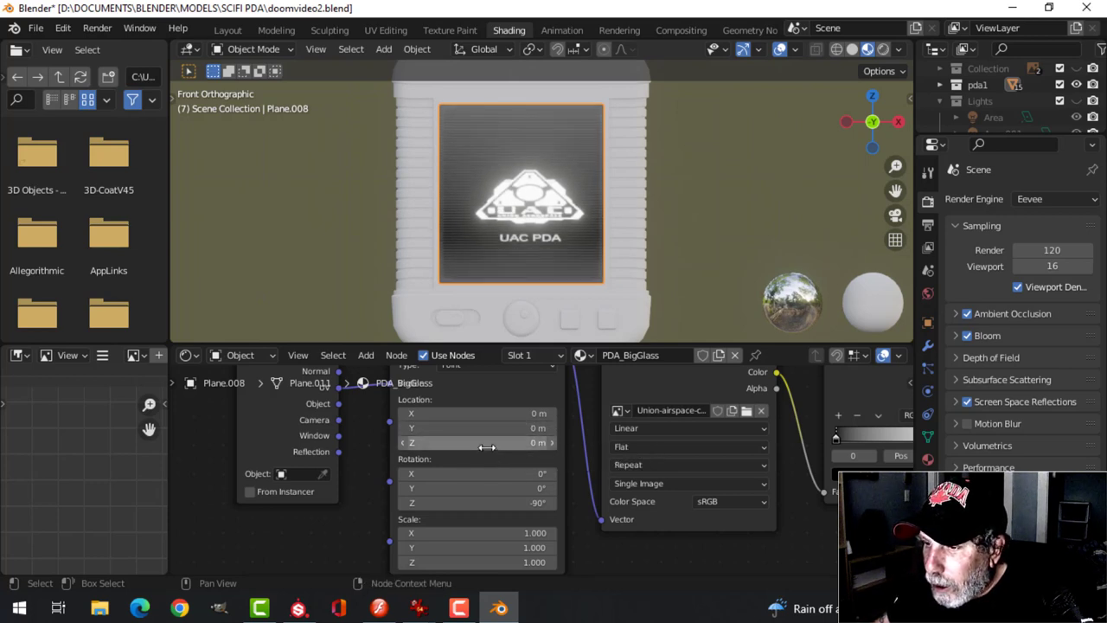
pyautogui.moveTo(494, 413); pyautogui.dragTo(496, 414)
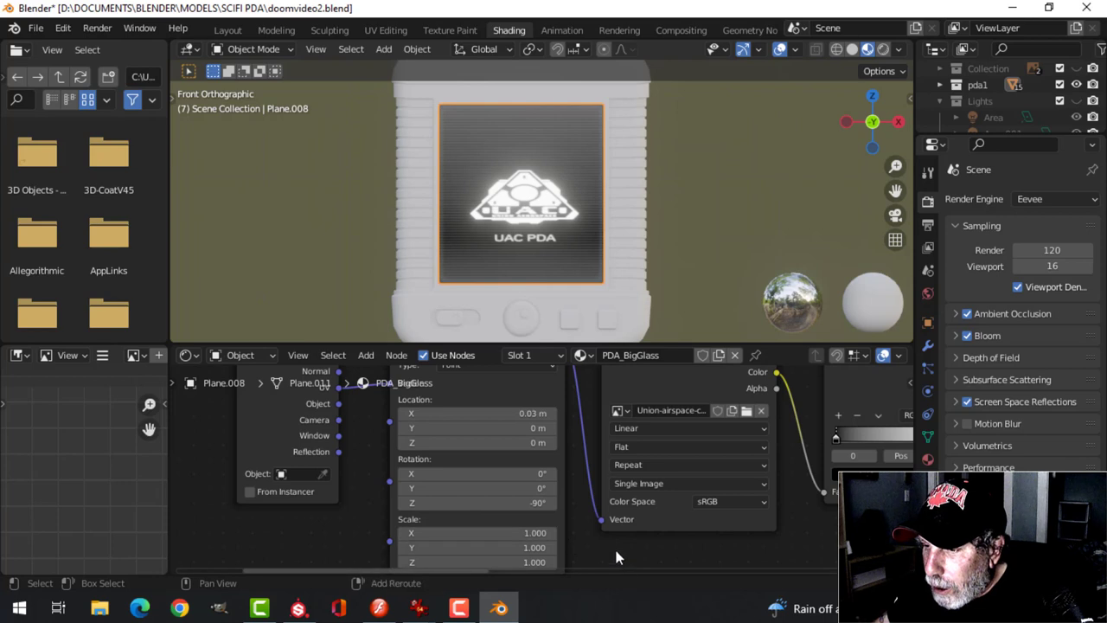
# Step: Set the logo's Mapping Scale X to 0.660, Location Y to -0.21 m and Location Z to -0.02 m
pyautogui.moveTo(614, 545); pyautogui.dragTo(612, 494, button='middle')
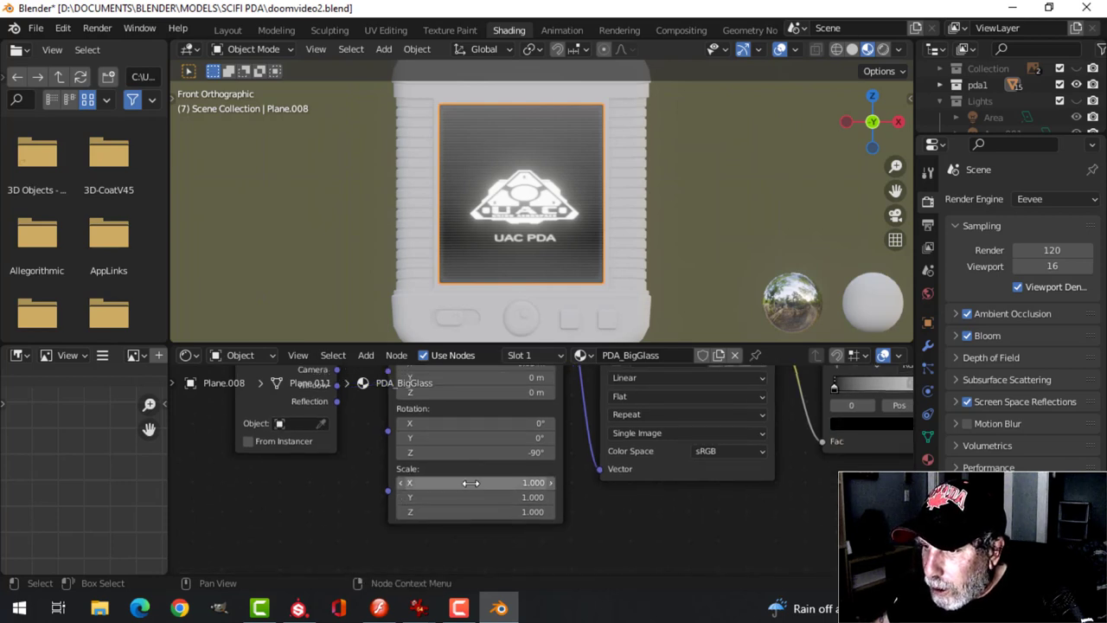
pyautogui.moveTo(470, 483); pyautogui.dragTo(445, 483)
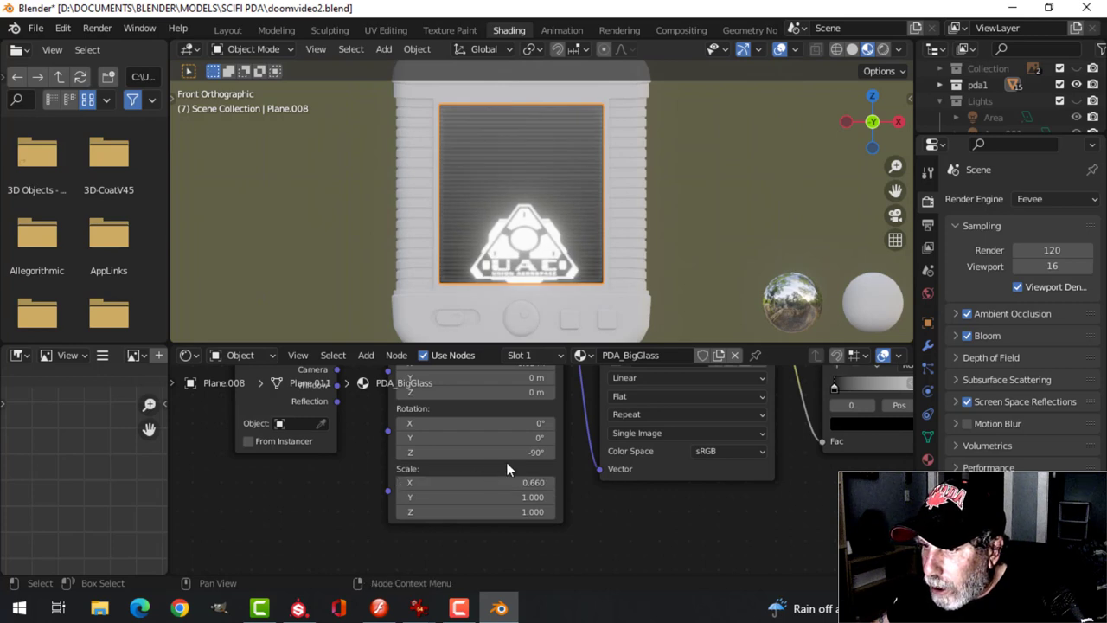
pyautogui.keyDown('shift'); pyautogui.scroll(2, 519, 471); pyautogui.keyUp('shift')
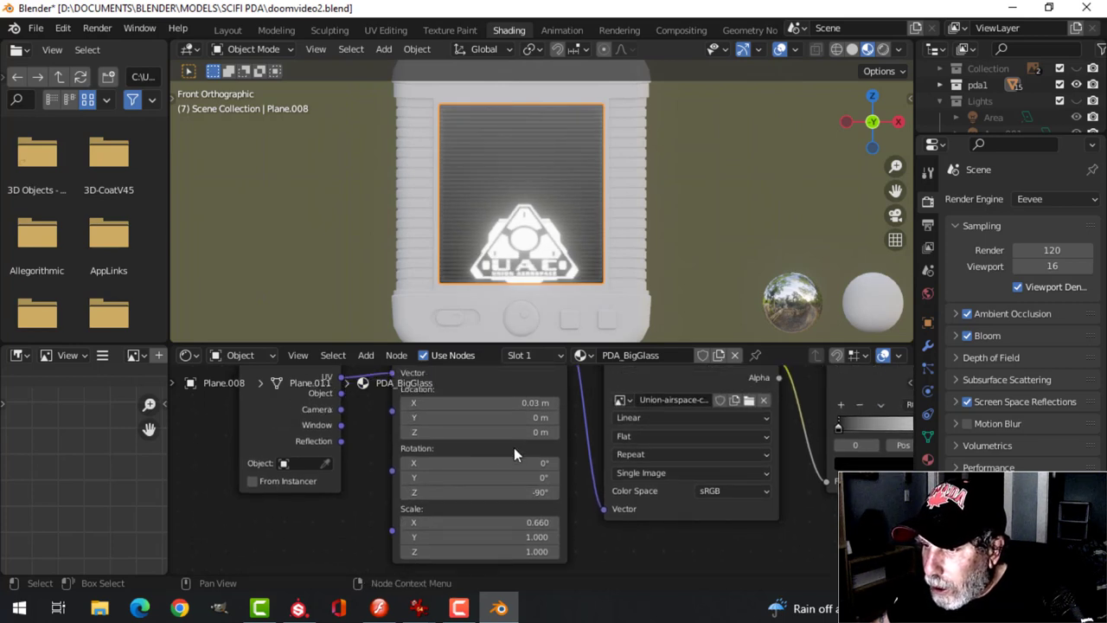
pyautogui.moveTo(484, 432); pyautogui.dragTo(454, 417)
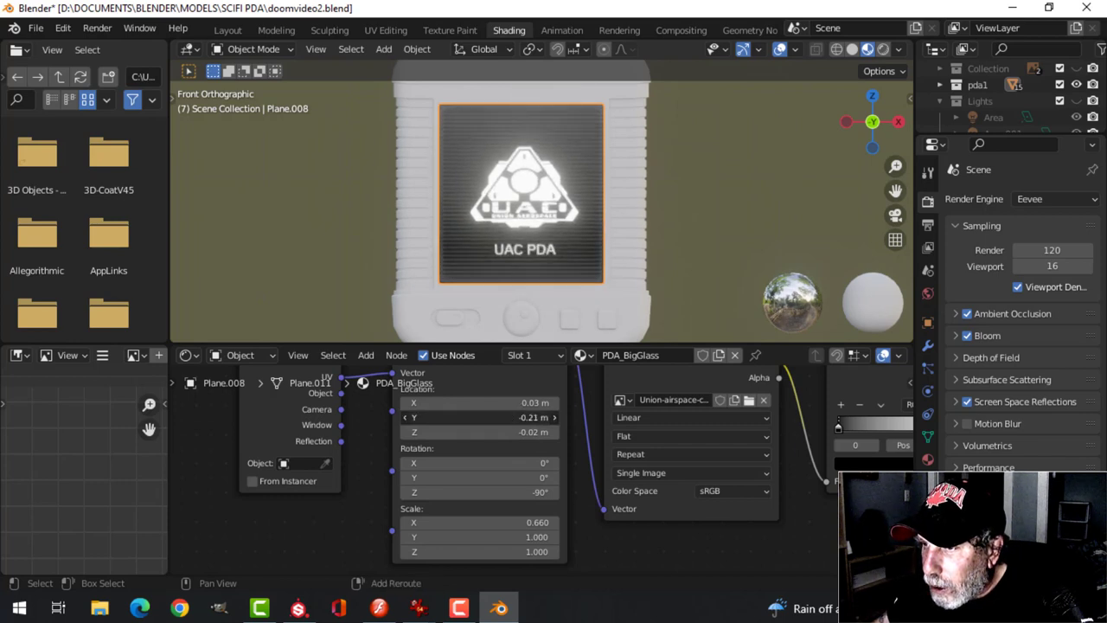
# Step: Examine the logo's proportions and placement on the large screen, along with the ColorRamp node fed by its image
pyautogui.moveTo(594, 270); pyautogui.dragTo(588, 240, button='middle')
pyautogui.scroll(5, 565, 267)
pyautogui.scroll(-3, 564, 262)
pyautogui.scroll(-2, 601, 251)
pyautogui.scroll(-4, 785, 433)
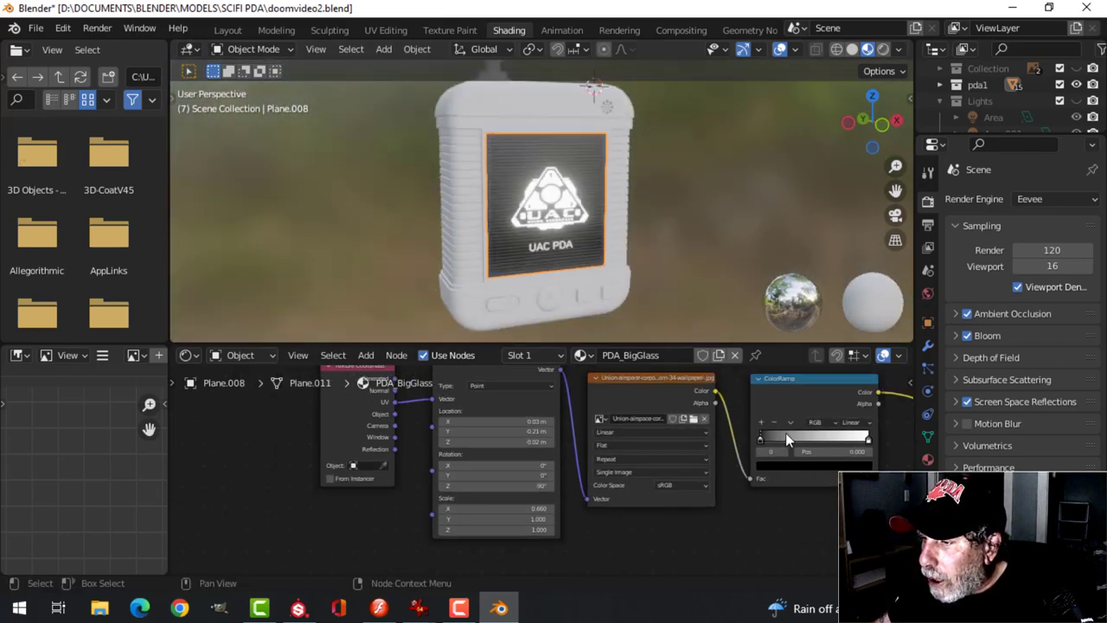
pyautogui.moveTo(785, 433); pyautogui.dragTo(613, 448, button='middle')
pyautogui.scroll(1, 585, 237)
pyautogui.scroll(2, 584, 237)
pyautogui.scroll(4, 702, 479)
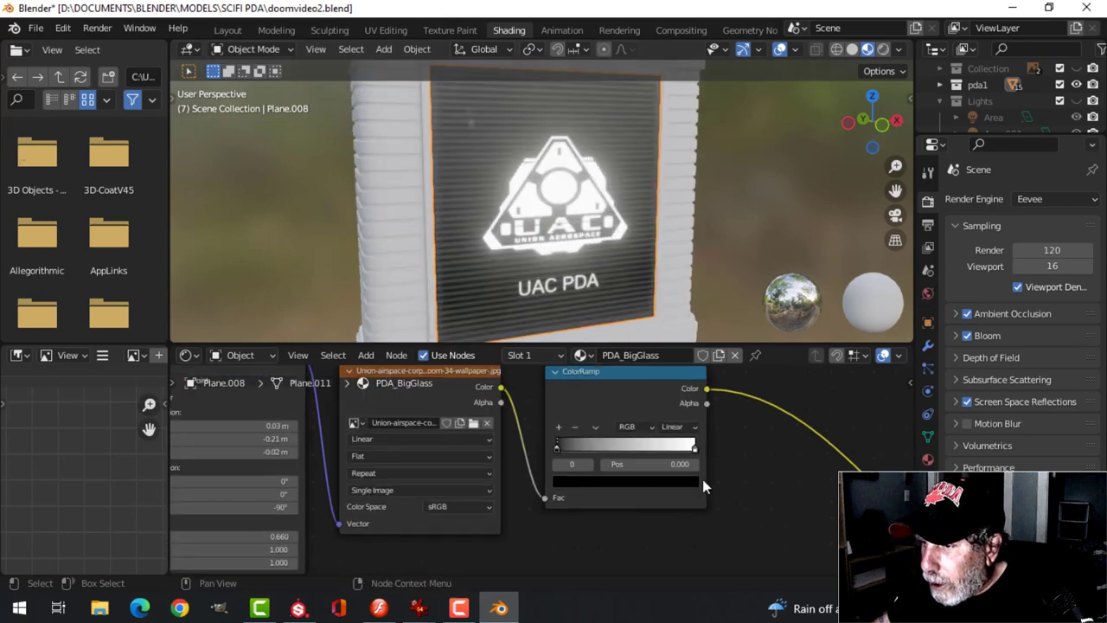
# Step: Set the Emission node's strength to 30 in the PDA_BigGlass material
pyautogui.scroll(-5, 691, 459)
pyautogui.moveTo(729, 475); pyautogui.dragTo(516, 408, button='middle')
pyautogui.moveTo(696, 471); pyautogui.dragTo(576, 413, button='middle')
pyautogui.scroll(3, 648, 461)
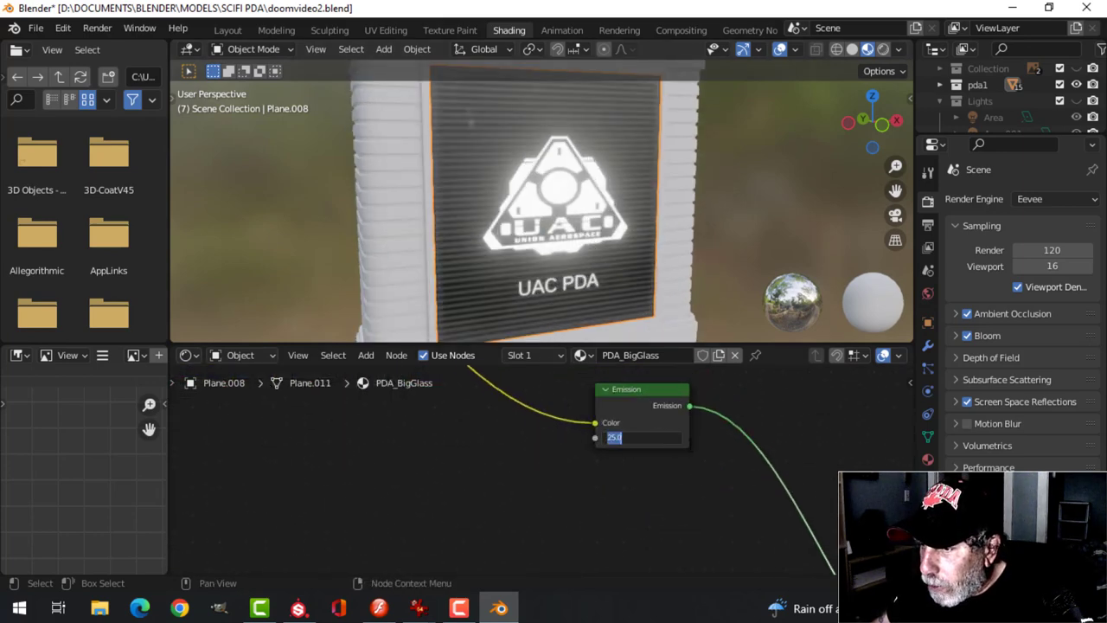
pyautogui.press('Return')
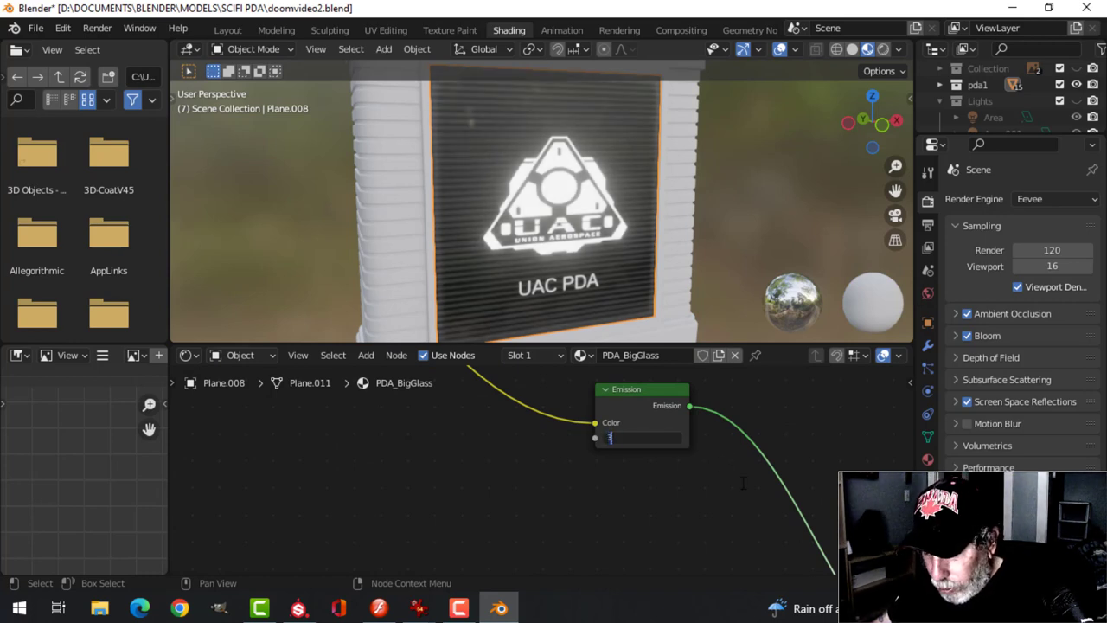
pyautogui.write('0')
pyautogui.press('Return')
# Step: Change the ColorRamp's white end stop to light blue, with hue 0.608, saturation 0.737 and value 1.000
pyautogui.moveTo(416, 433); pyautogui.dragTo(532, 468, button='middle')
pyautogui.scroll(2, 532, 475)
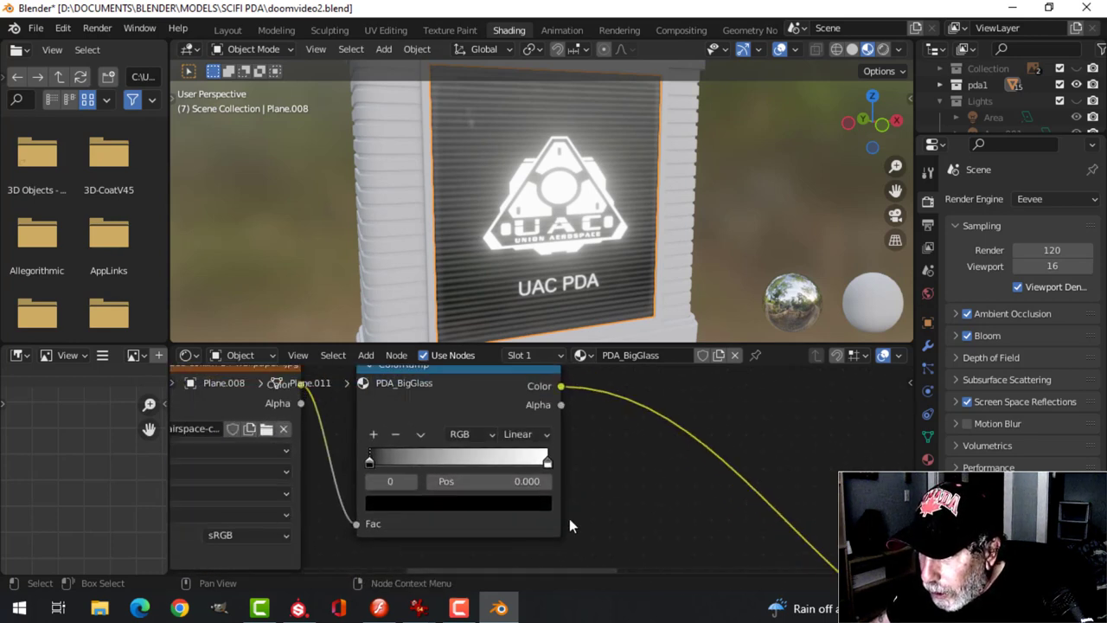
pyautogui.click(550, 467)
pyautogui.click(547, 462)
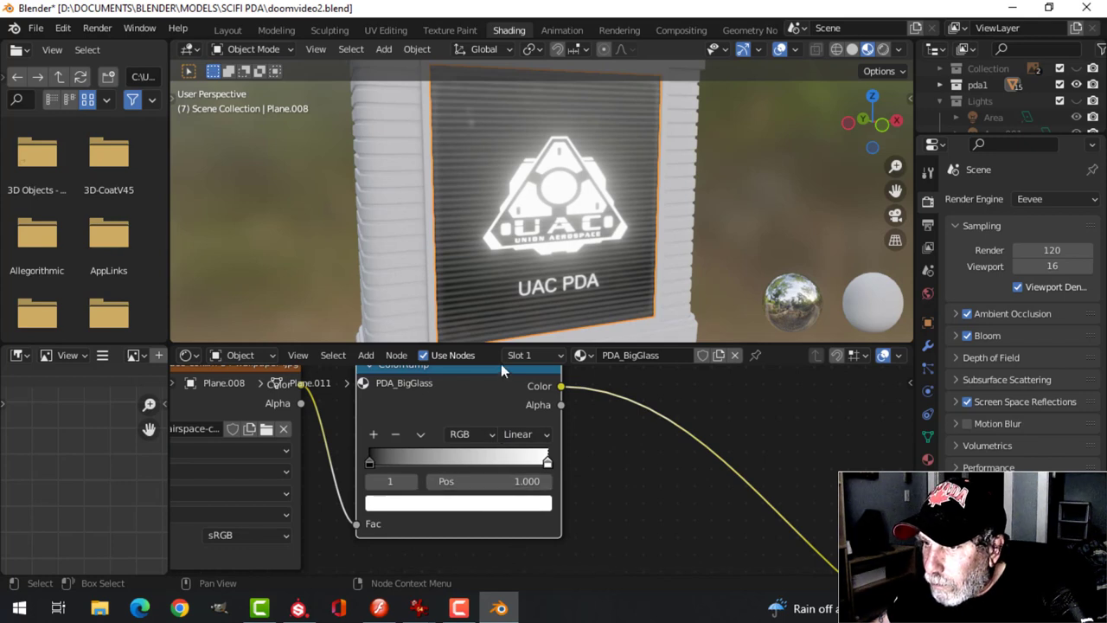
pyautogui.click(485, 503)
pyautogui.moveTo(449, 317); pyautogui.dragTo(452, 296)
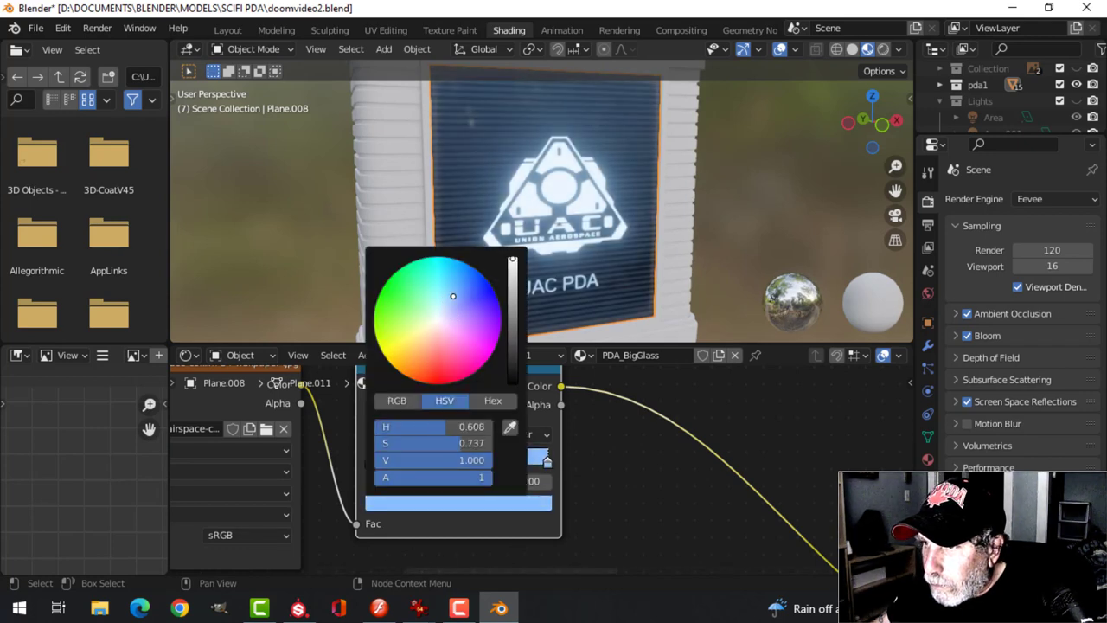
# Step: View the whole PDA in the Layout workspace and switch the Material Preview lighting to the warm interior HDRI
pyautogui.scroll(-2, 647, 244)
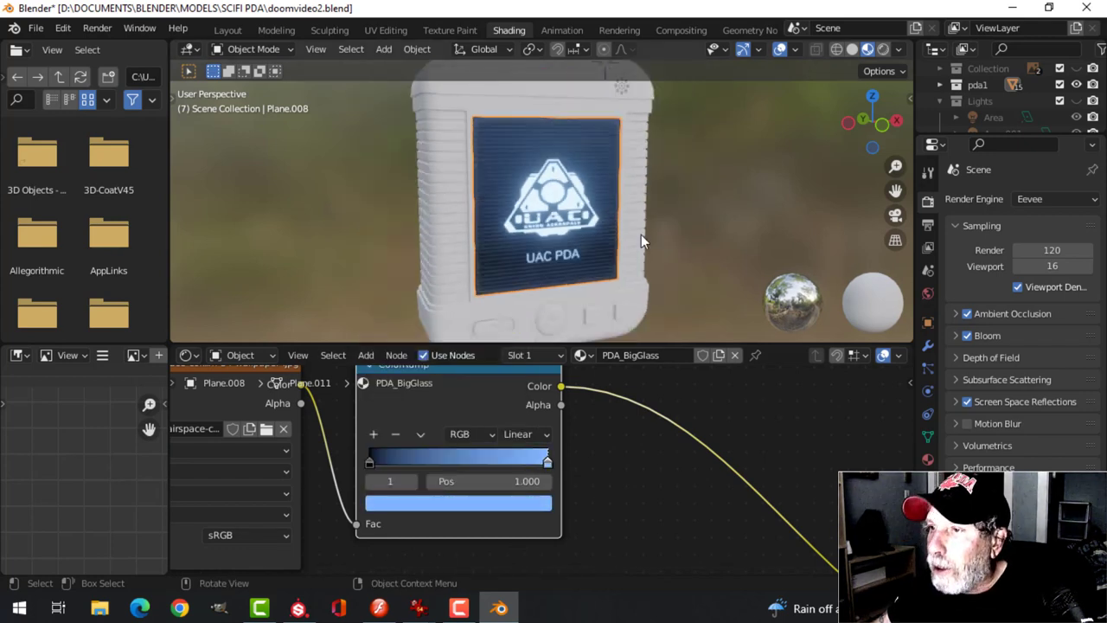
pyautogui.moveTo(600, 227); pyautogui.dragTo(616, 208, button='middle')
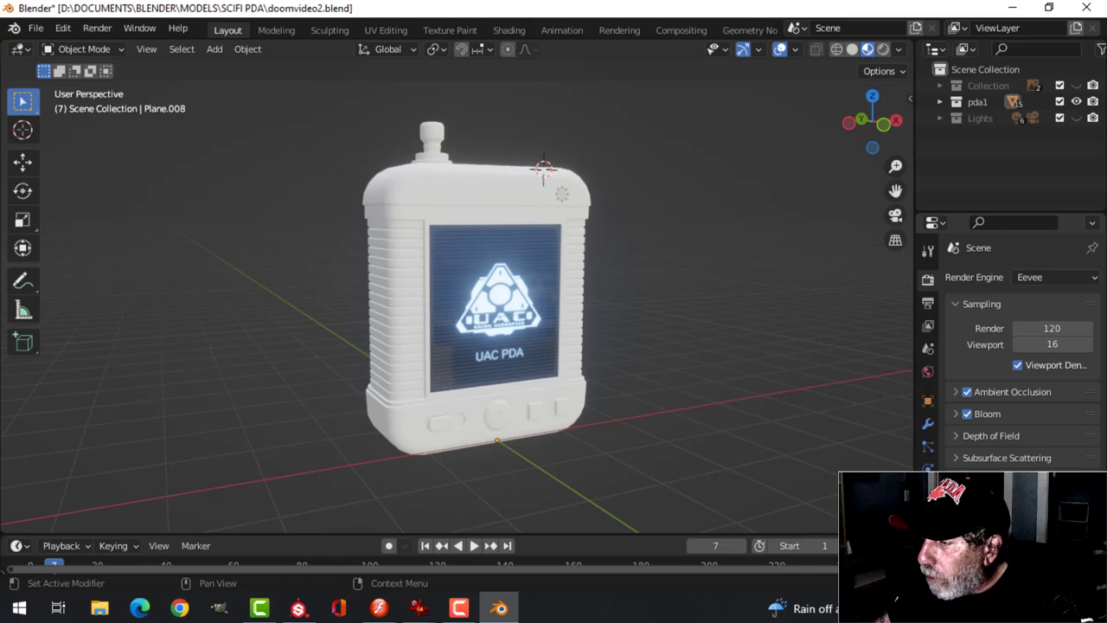
pyautogui.scroll(-1, 684, 310)
pyautogui.moveTo(684, 309); pyautogui.dragTo(749, 232, button='middle')
pyautogui.scroll(3, 643, 271)
pyautogui.click(898, 49)
pyautogui.click(884, 186)
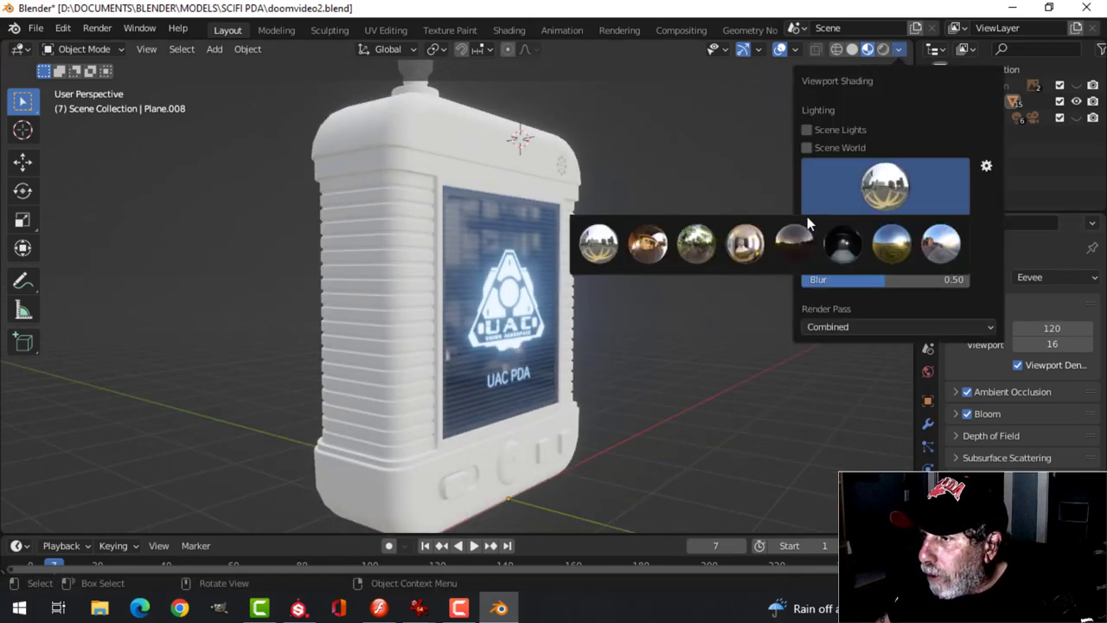
pyautogui.click(648, 244)
pyautogui.moveTo(636, 234)
pyautogui.mouseDown(button='middle')
pyautogui.moveTo(580, 250)
pyautogui.moveTo(410, 227)
pyautogui.moveTo(517, 225)
pyautogui.moveTo(512, 180)
pyautogui.moveTo(620, 217)
pyautogui.moveTo(630, 247)
pyautogui.moveTo(579, 268)
pyautogui.mouseUp(button='middle')
# Step: Select the PDA's upper case and darken its Case material's base color to dark grey
pyautogui.click(570, 160)
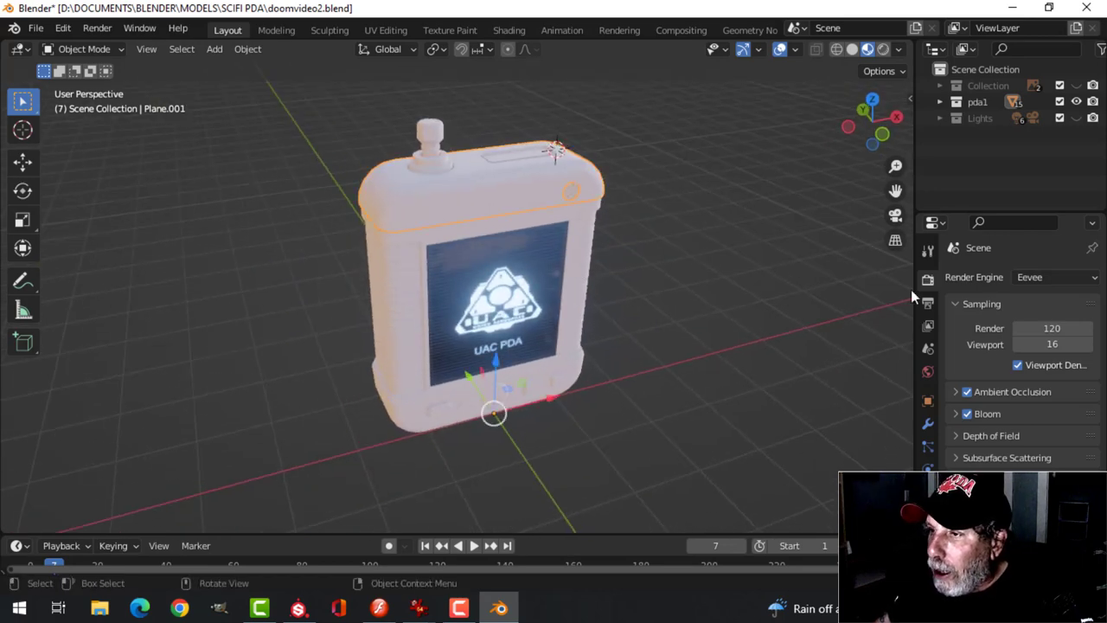
pyautogui.scroll(-4, 994, 402)
pyautogui.scroll(1, 995, 406)
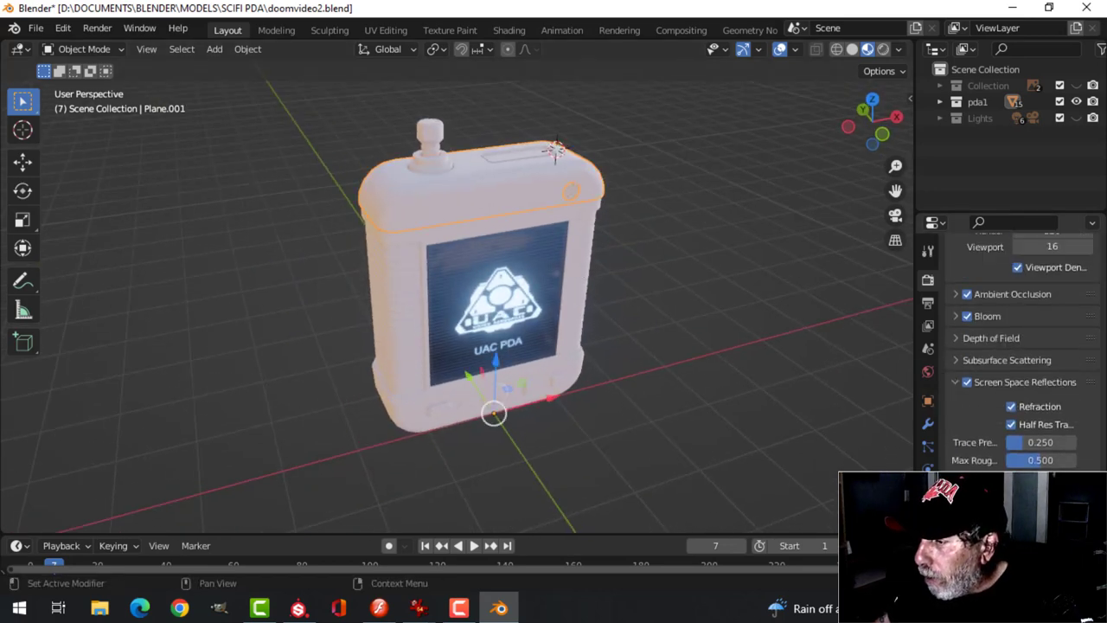
pyautogui.click(927, 537)
pyautogui.scroll(3, 1021, 322)
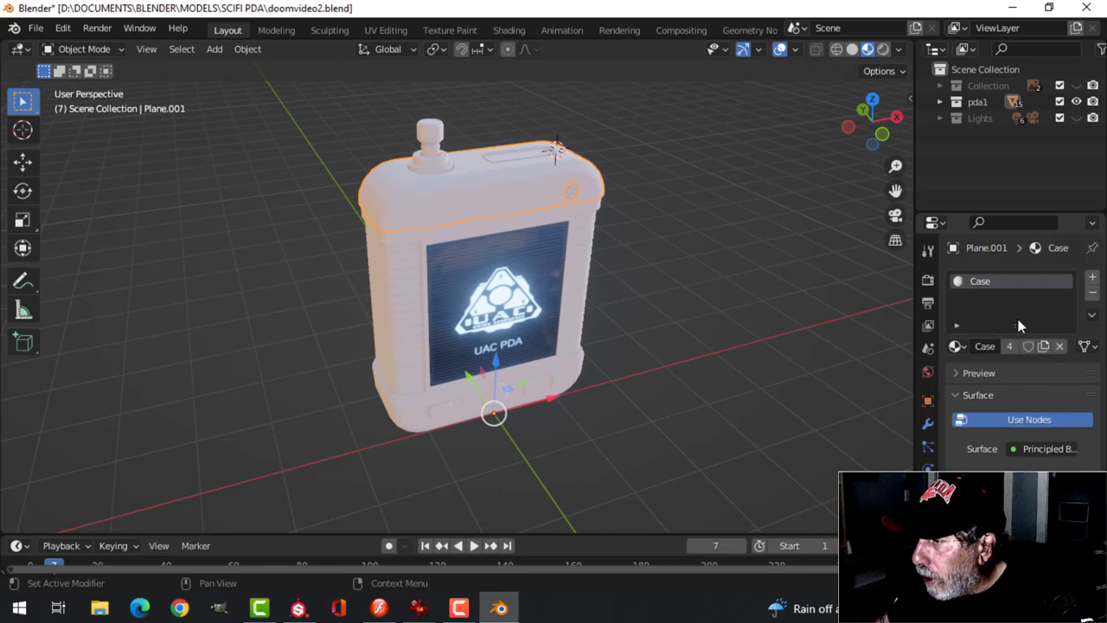
pyautogui.click(1041, 517)
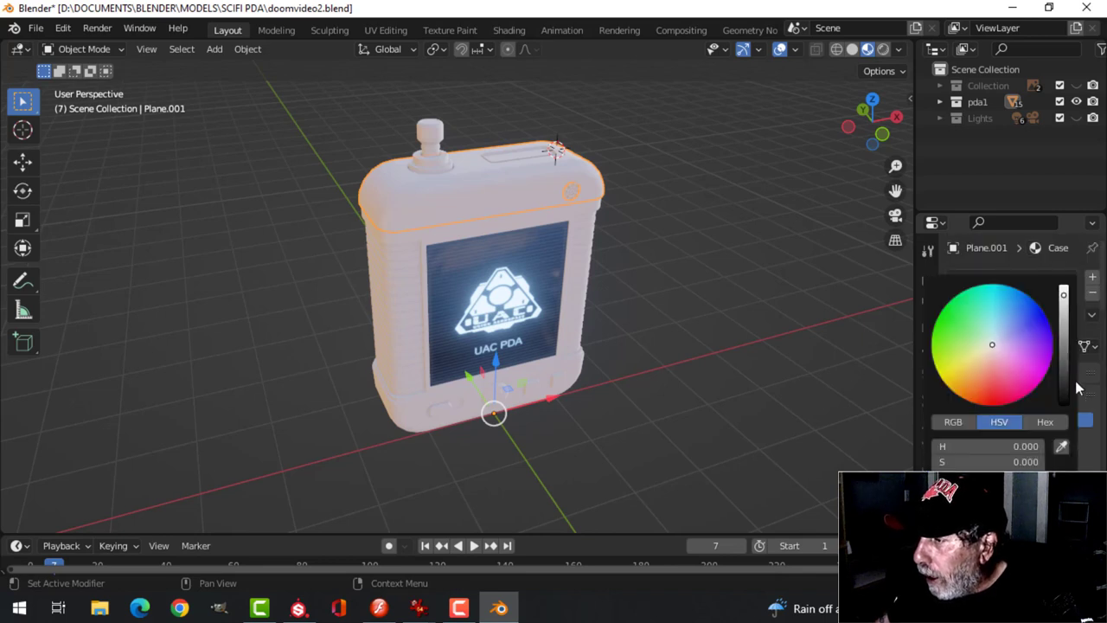
pyautogui.moveTo(1062, 341); pyautogui.dragTo(1063, 355)
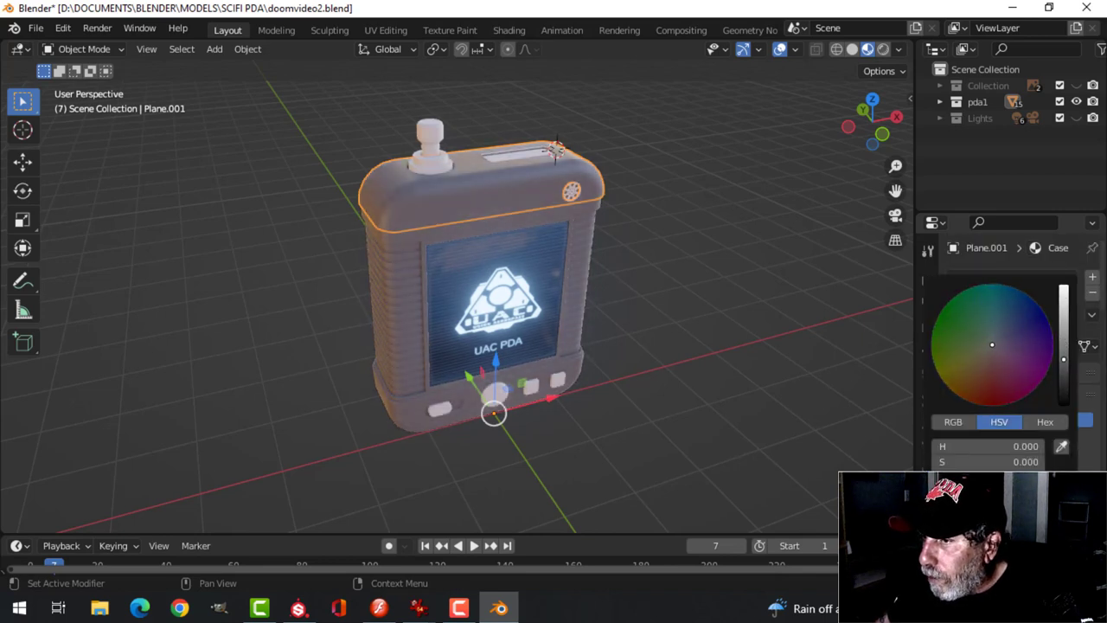
pyautogui.click(657, 294)
# Step: Select the rounded panel recessed into the case top and isolate it in local view in the UV Editing workspace
pyautogui.moveTo(579, 270); pyautogui.dragTo(688, 222, button='middle')
pyautogui.scroll(4, 606, 242)
pyautogui.scroll(-3, 625, 214)
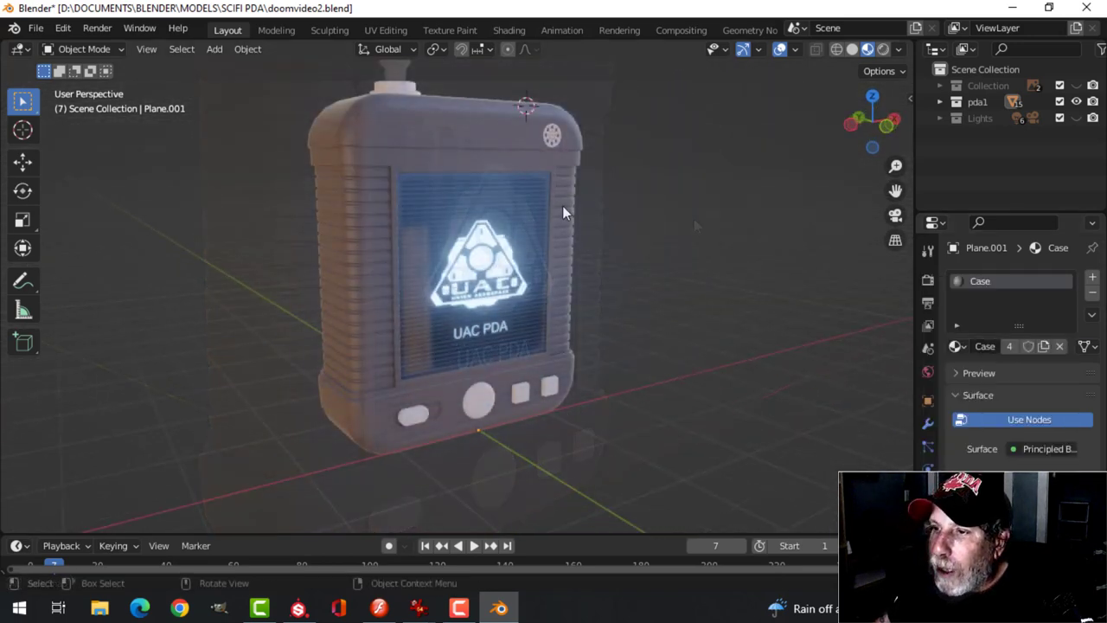
pyautogui.moveTo(563, 205); pyautogui.dragTo(538, 260, button='middle')
pyautogui.moveTo(472, 261); pyautogui.dragTo(554, 317, button='middle')
pyautogui.scroll(3, 590, 337)
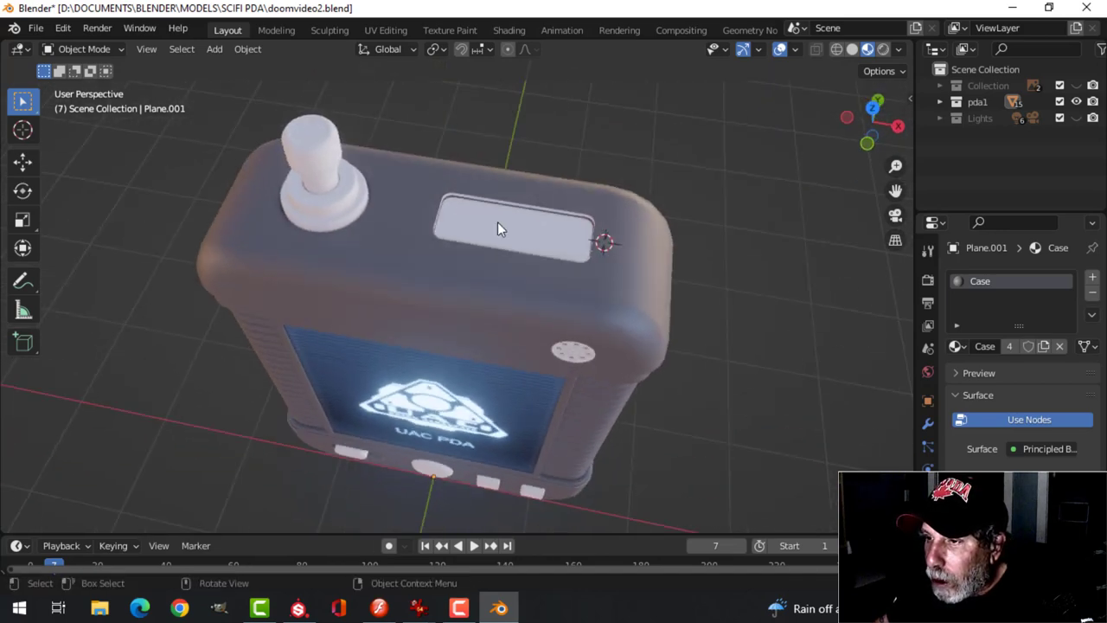
pyautogui.click(499, 222)
pyautogui.moveTo(672, 296); pyautogui.dragTo(676, 248, button='middle')
pyautogui.click(386, 29)
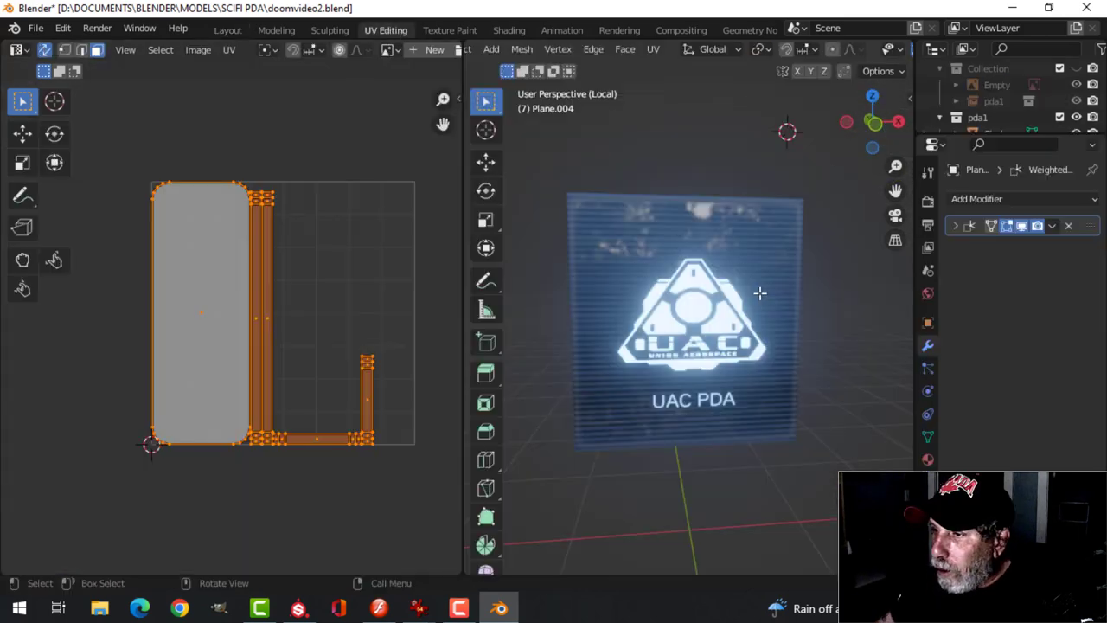
pyautogui.press('KP_Divide')
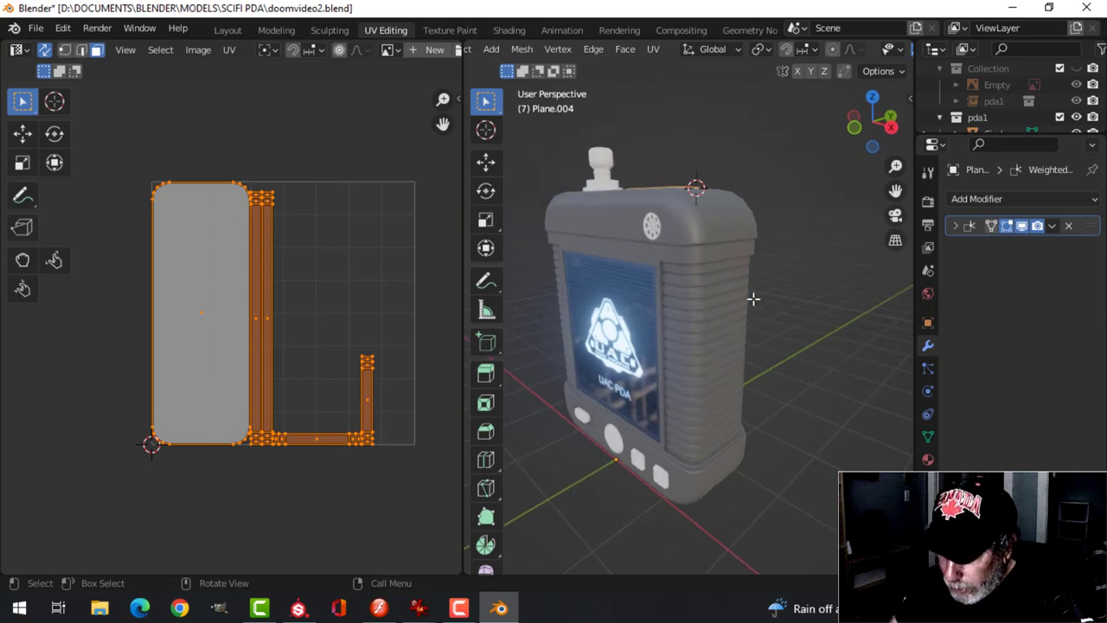
pyautogui.press('KP_Divide')
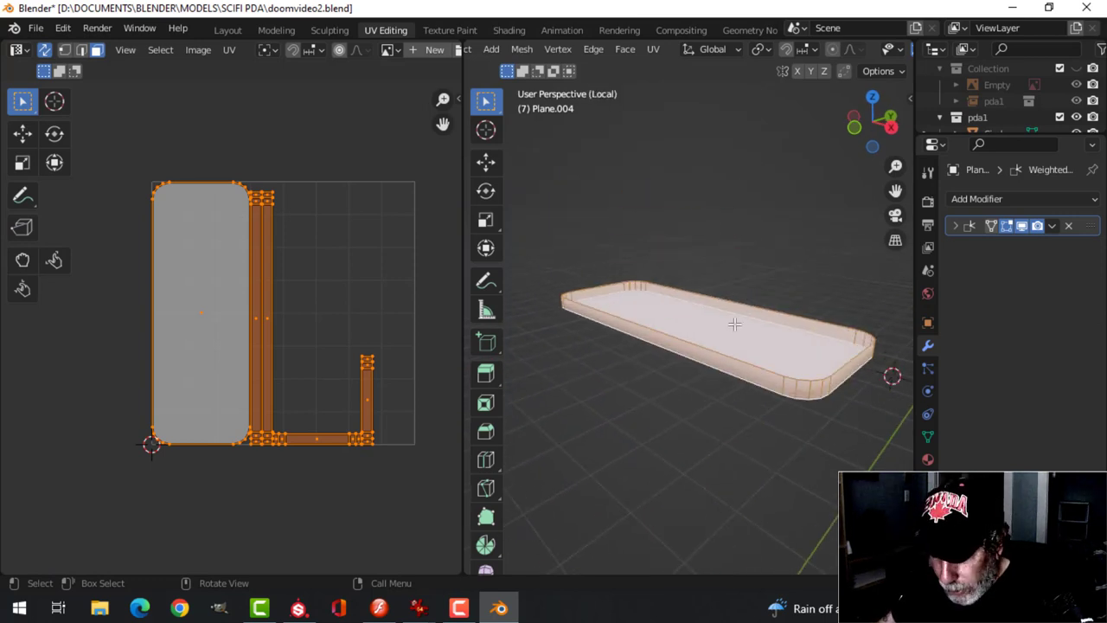
# Step: Unwrap the recessed panel with Cube Projection and pack its UV islands with UVPackmaster in Single Tile mode
pyautogui.press('u')
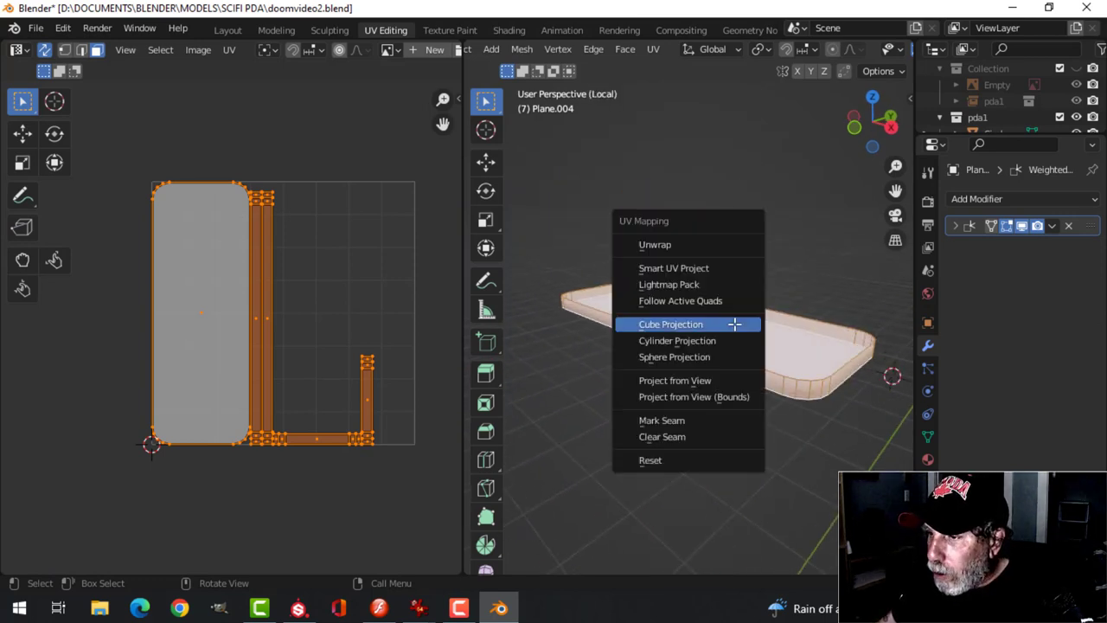
pyautogui.click(735, 325)
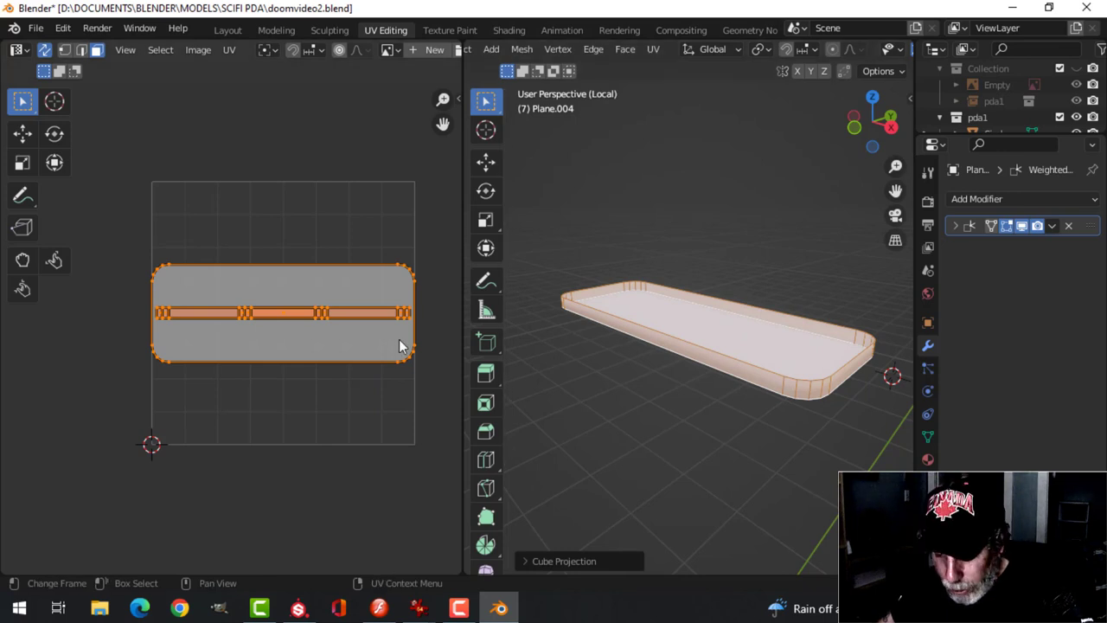
pyautogui.press('n')
pyautogui.click(371, 280)
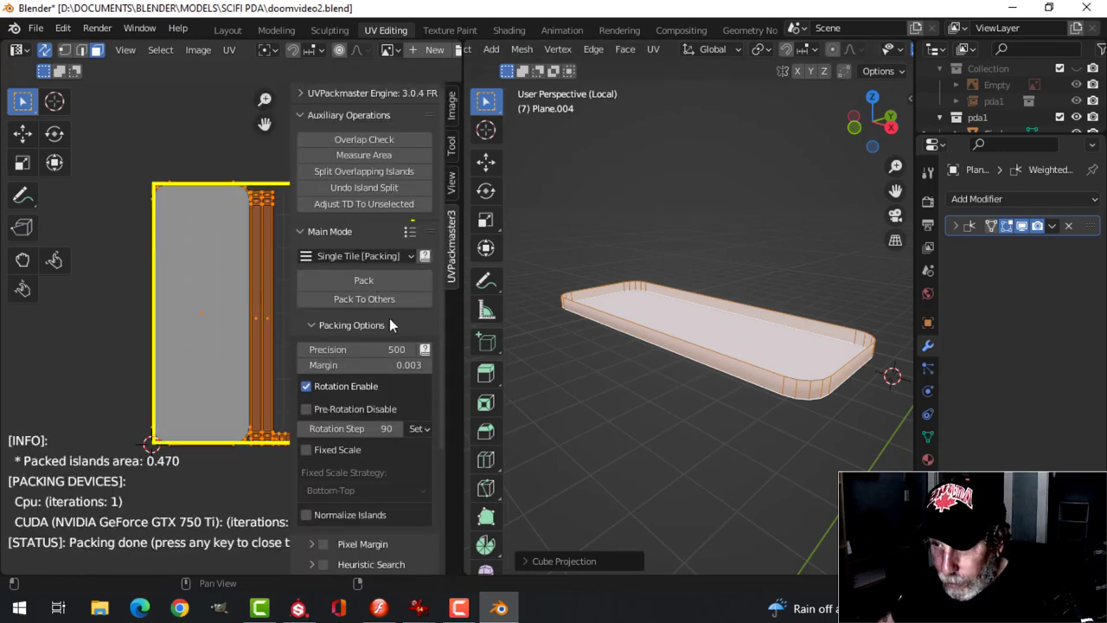
pyautogui.press('n')
pyautogui.scroll(2, 225, 285)
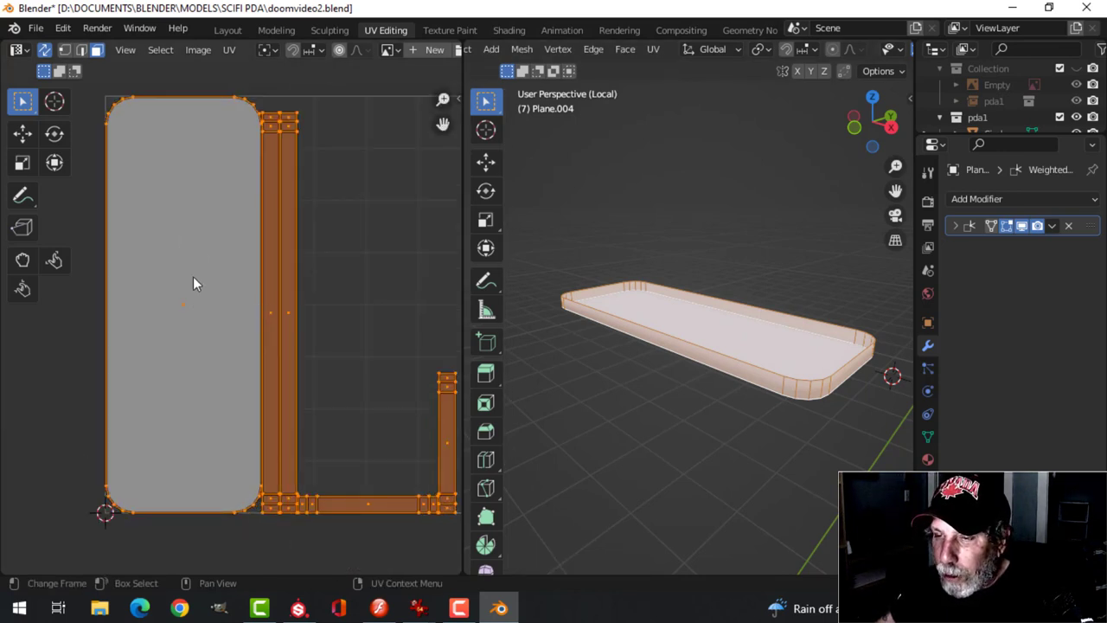
pyautogui.scroll(-1, 201, 349)
# Step: Return the panel to Object Mode and save doomvideo2.blend
pyautogui.press('Tab')
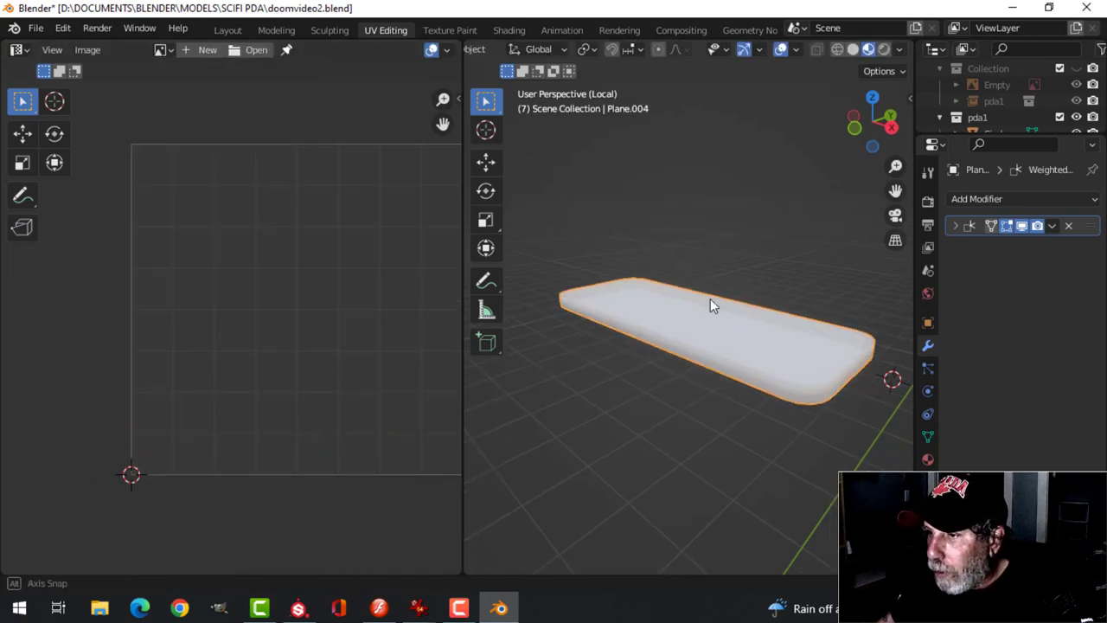
pyautogui.moveTo(710, 298); pyautogui.dragTo(716, 309, button='middle')
pyautogui.hotkey('ctrl', 's')
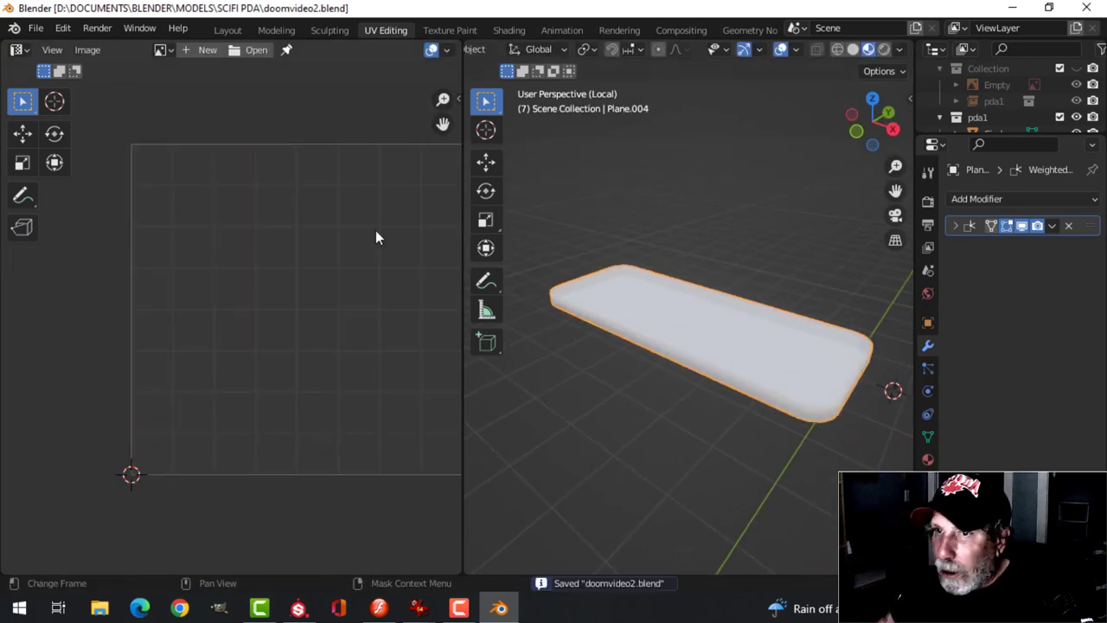
# Step: Export the selected panel as PDA_SmallGlass.fbx in the EXPORT folder, limited to selected objects
pyautogui.click(39, 29)
pyautogui.moveTo(95, 264)
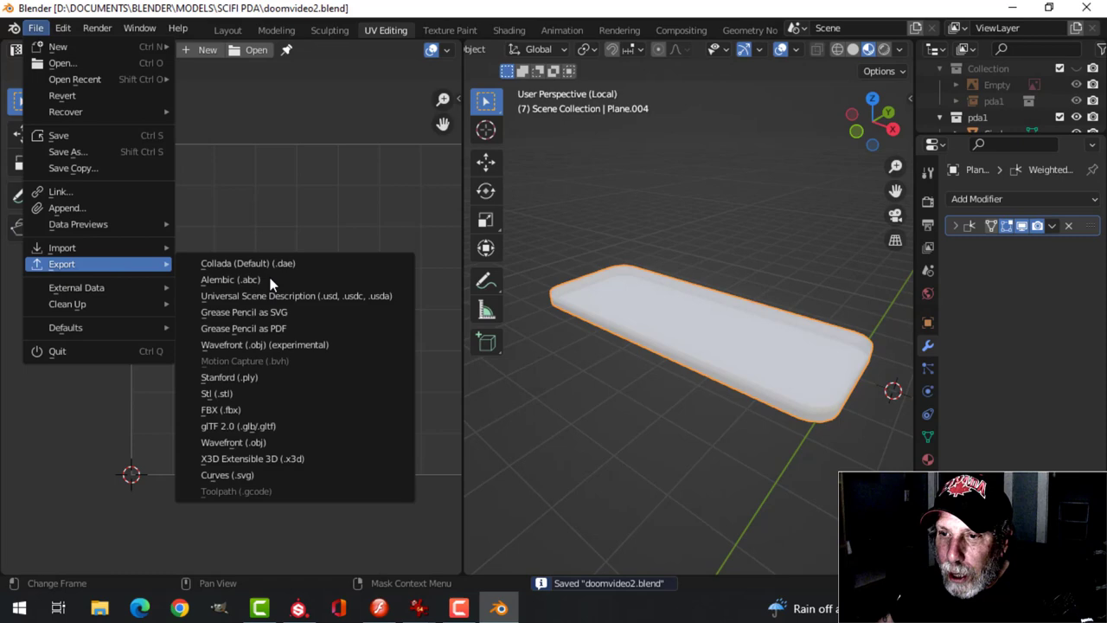
pyautogui.click(271, 412)
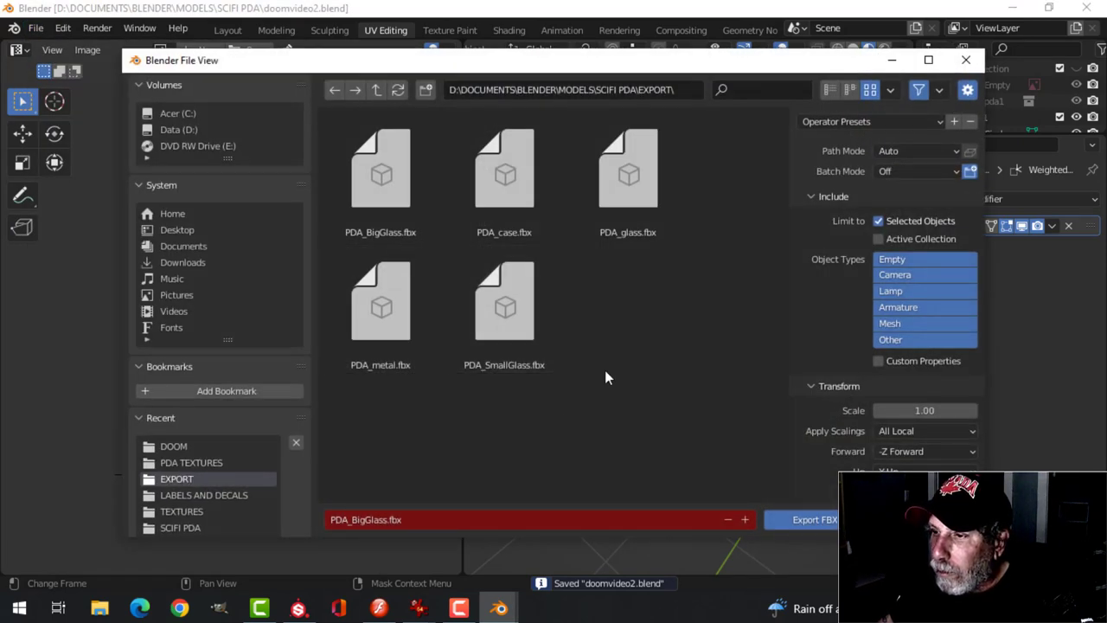
pyautogui.click(505, 328)
pyautogui.click(797, 523)
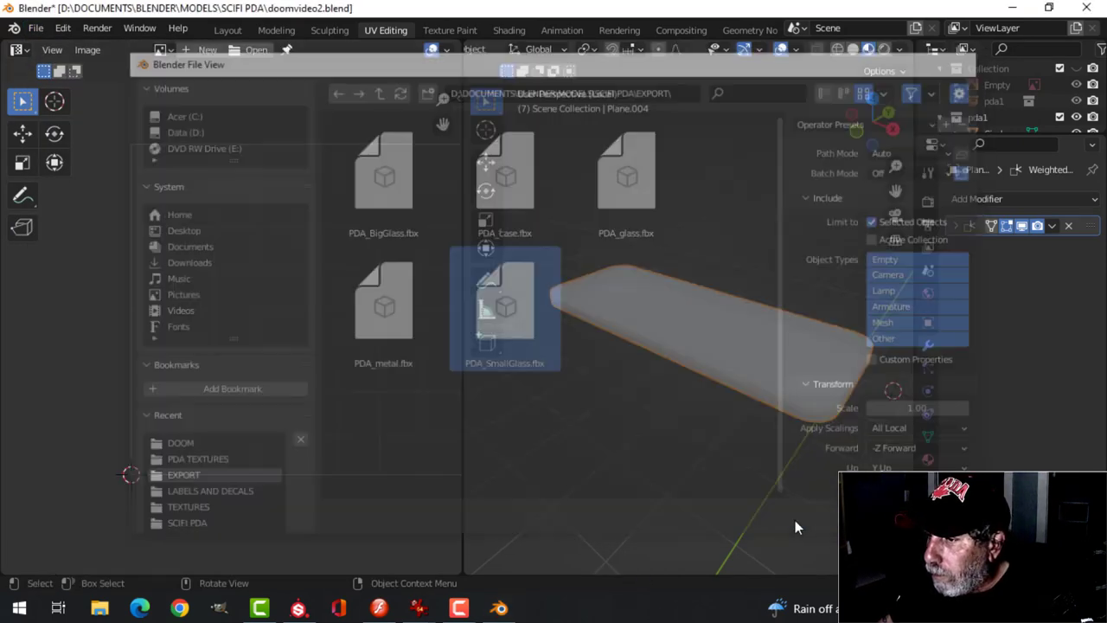
# Step: Switch to Substance Painter and create a new project from PDA_SmallGlass.fbx, discarding the changes to the previous project
pyautogui.click(298, 608)
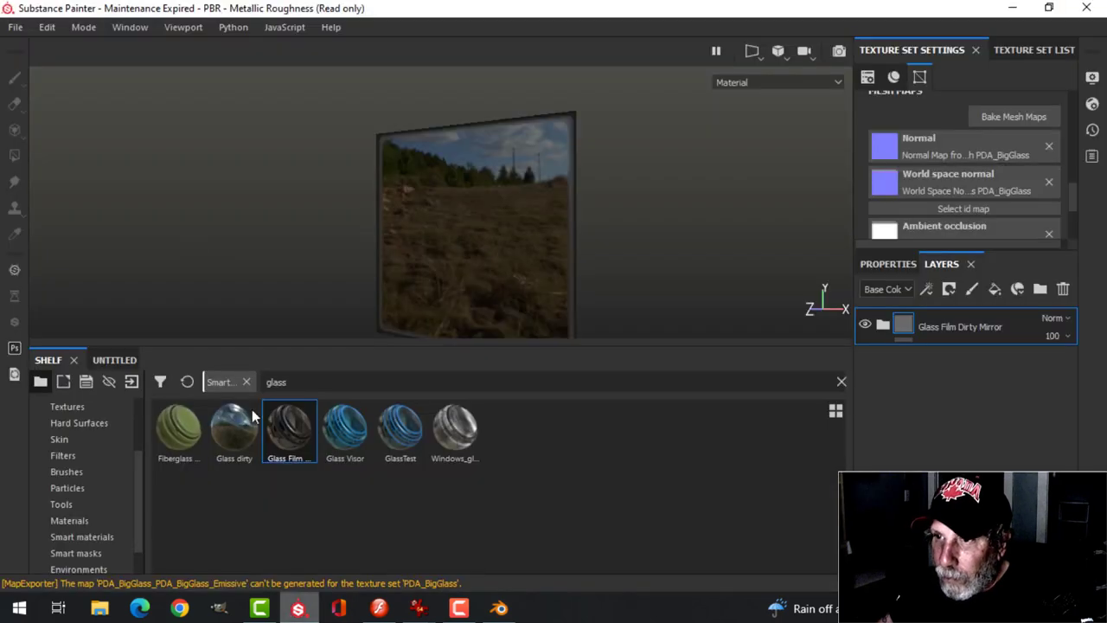
pyautogui.click(15, 27)
pyautogui.click(28, 42)
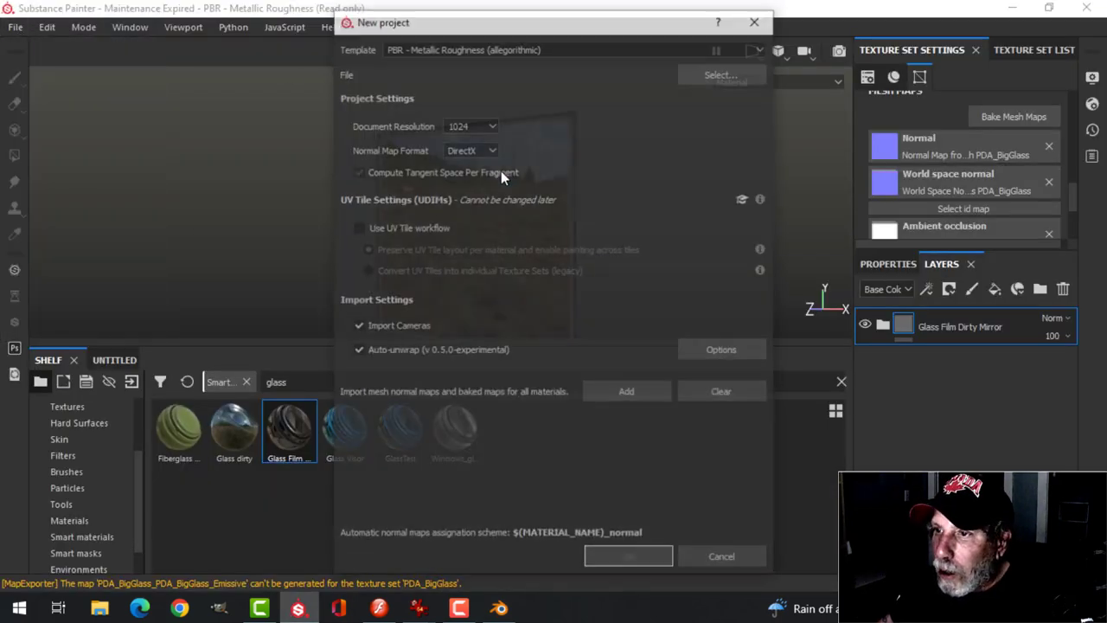
pyautogui.click(697, 74)
pyautogui.click(554, 218)
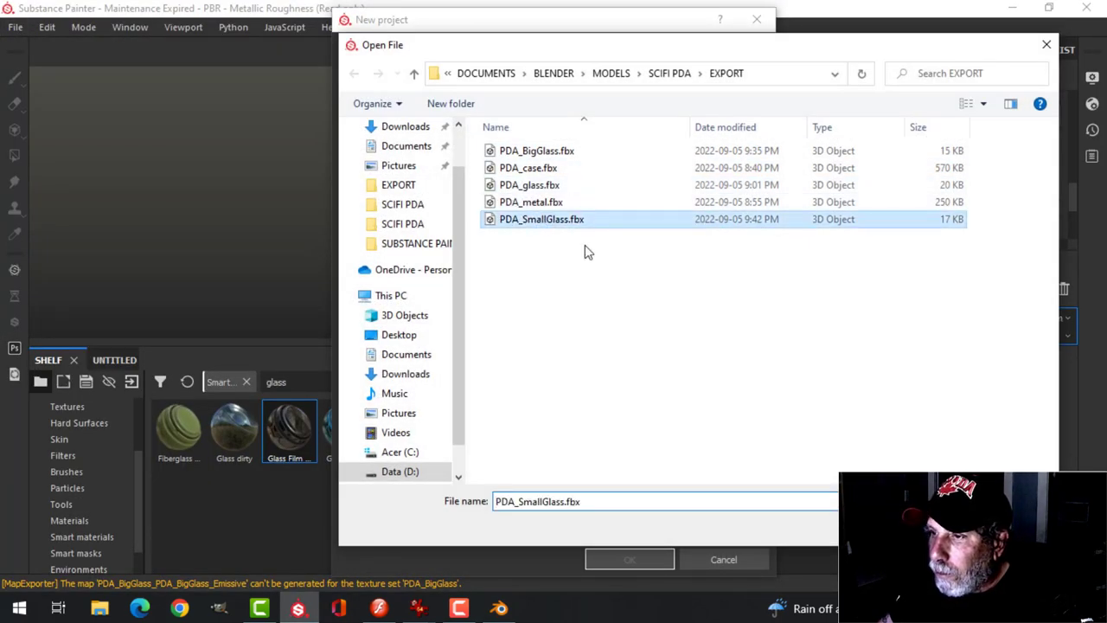
pyautogui.click(927, 525)
pyautogui.click(627, 559)
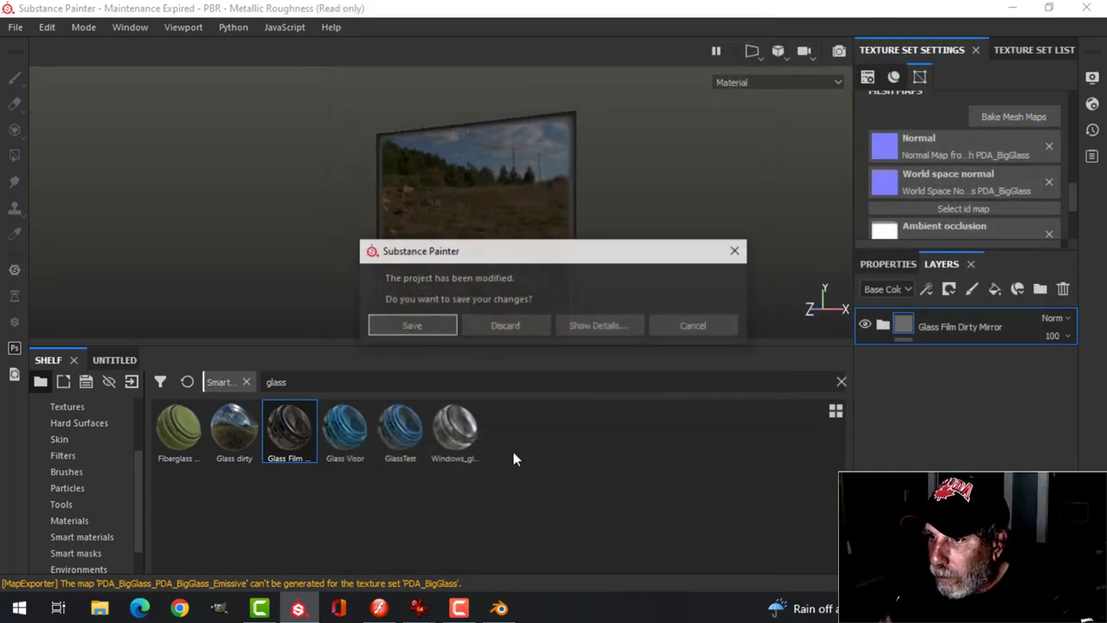
pyautogui.click(504, 324)
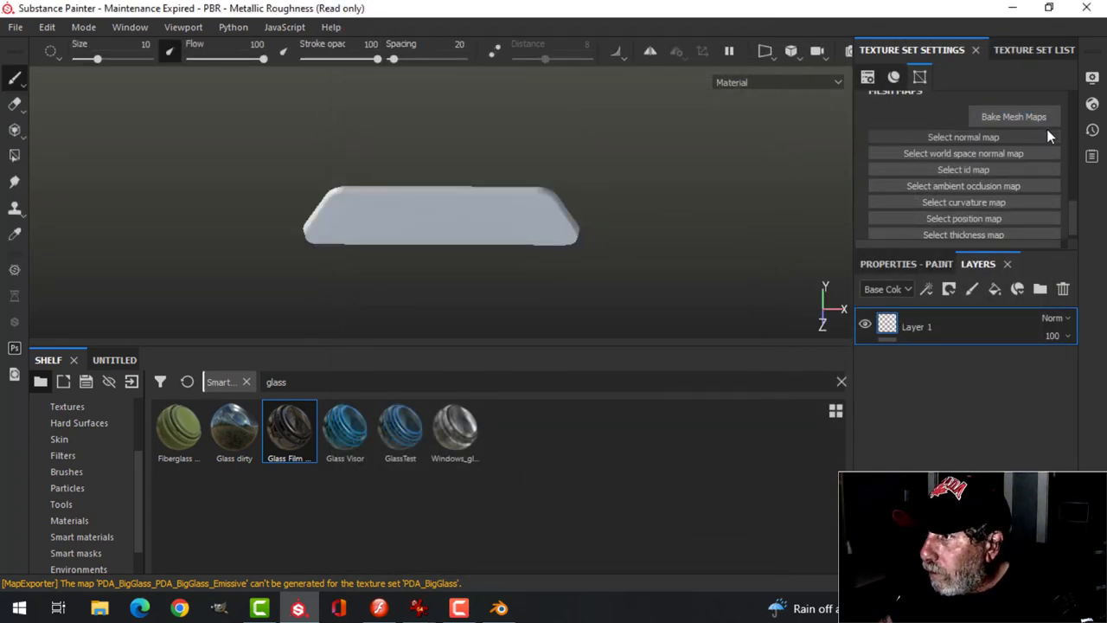
# Step: Bake the panel's mesh maps at an output size of 1024, leaving out the ID map
pyautogui.click(1014, 117)
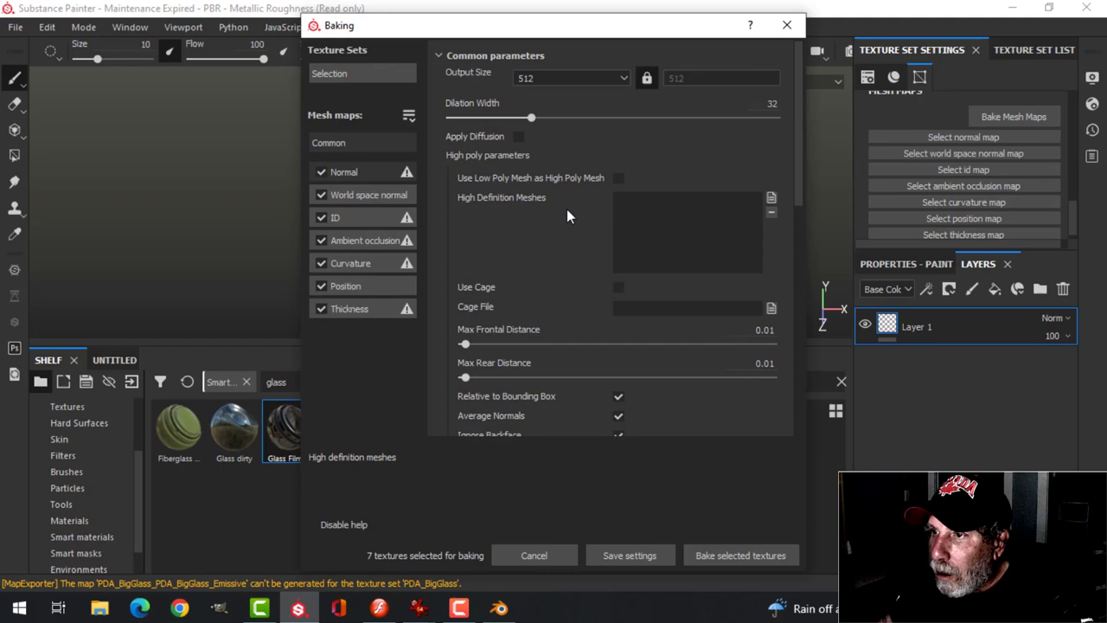
pyautogui.click(571, 77)
pyautogui.click(537, 138)
pyautogui.click(321, 217)
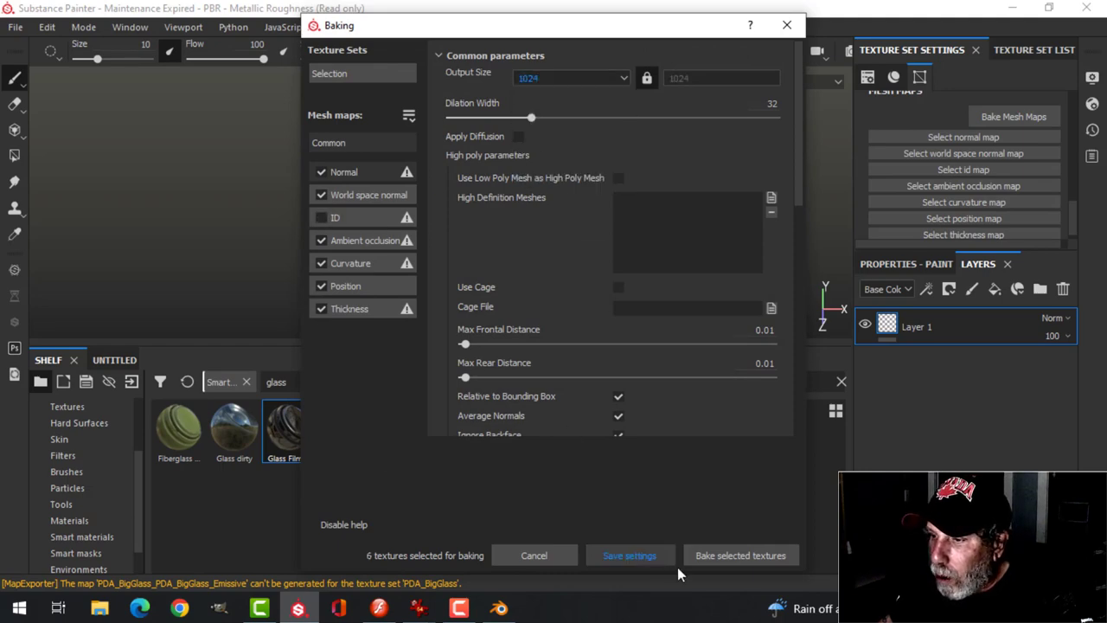
pyautogui.click(740, 555)
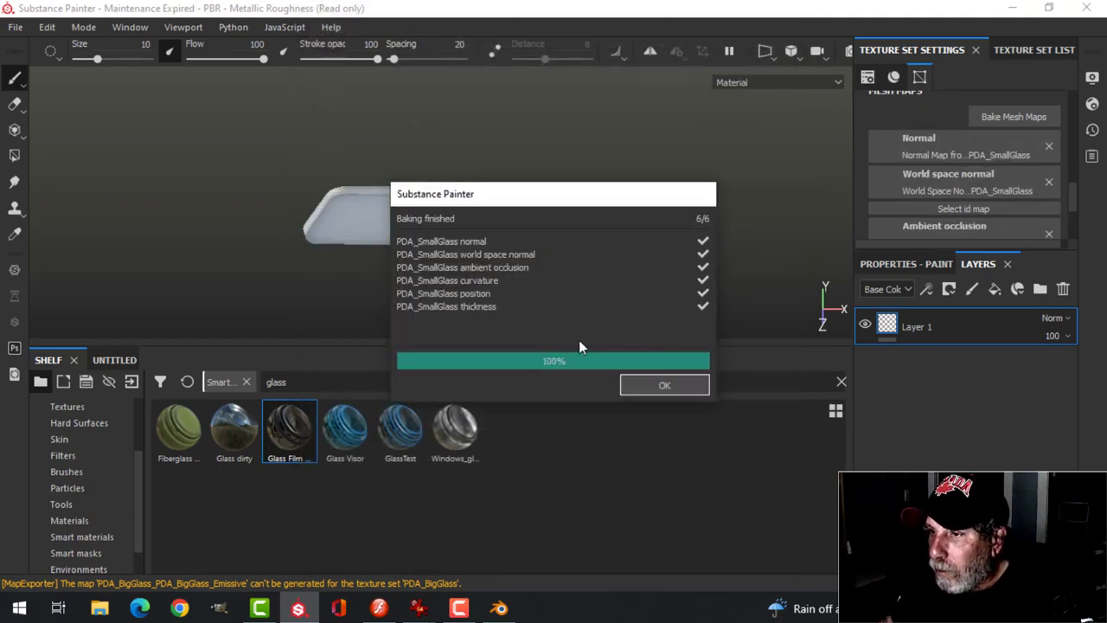
pyautogui.click(653, 387)
# Step: Delete Layer 1, apply the Glass Film Dirty Mirror smart material and inspect the panel's shading
pyautogui.click(1063, 289)
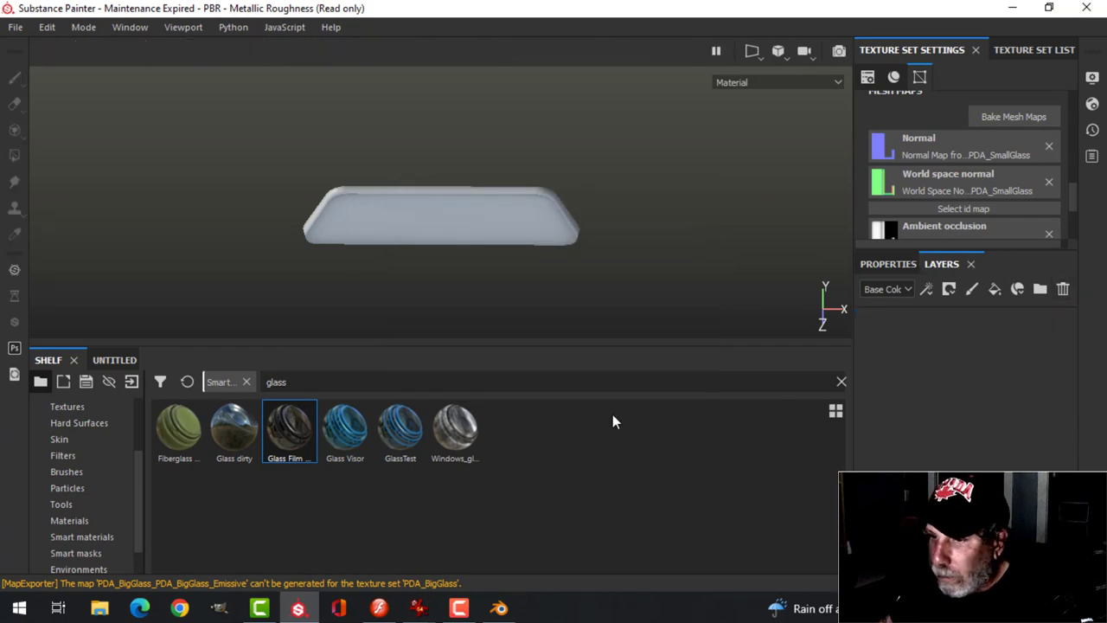
pyautogui.moveTo(942, 368); pyautogui.dragTo(938, 368)
pyautogui.keyDown('alt'); pyautogui.moveTo(556, 243); pyautogui.dragTo(466, 225); pyautogui.keyUp('alt')
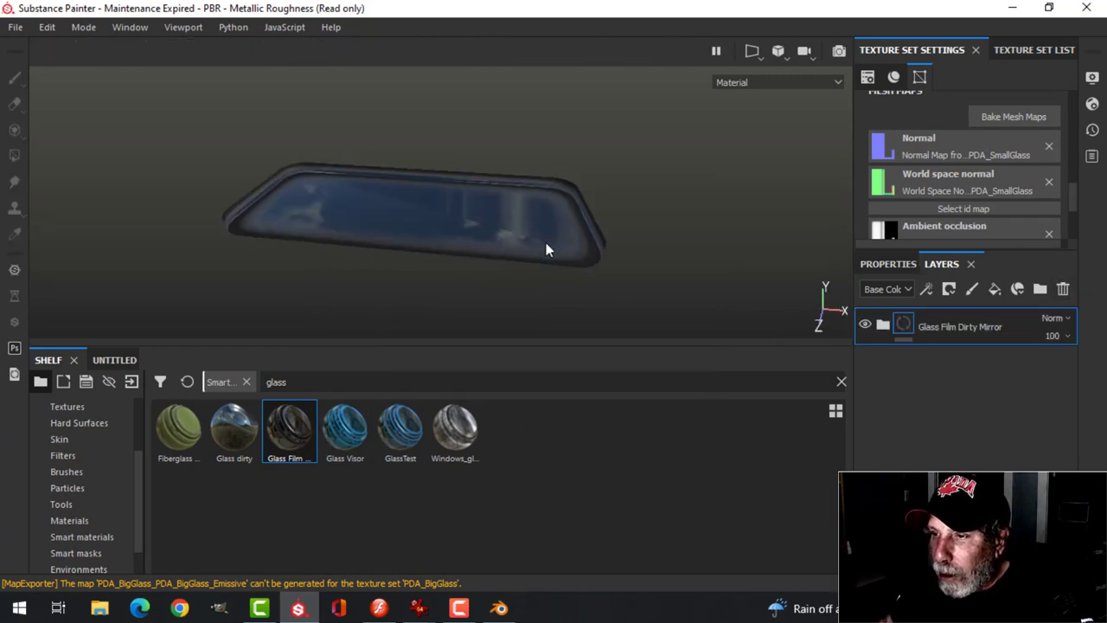
pyautogui.keyDown('alt'); pyautogui.moveTo(546, 247); pyautogui.dragTo(557, 244); pyautogui.keyUp('alt')
pyautogui.keyDown('shift'); pyautogui.moveTo(635, 205); pyautogui.dragTo(624, 209, button='right'); pyautogui.keyUp('shift')
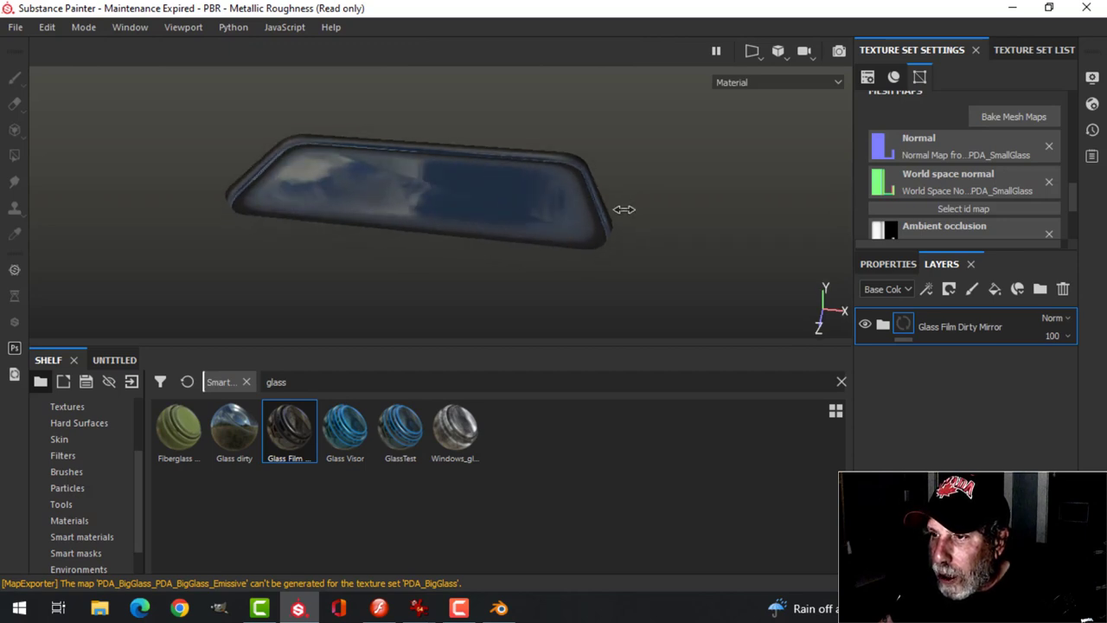
# Step: Switch to Blender, remove the panel's Weighted Normal modifier and export the panel as FBX again
pyautogui.click(499, 608)
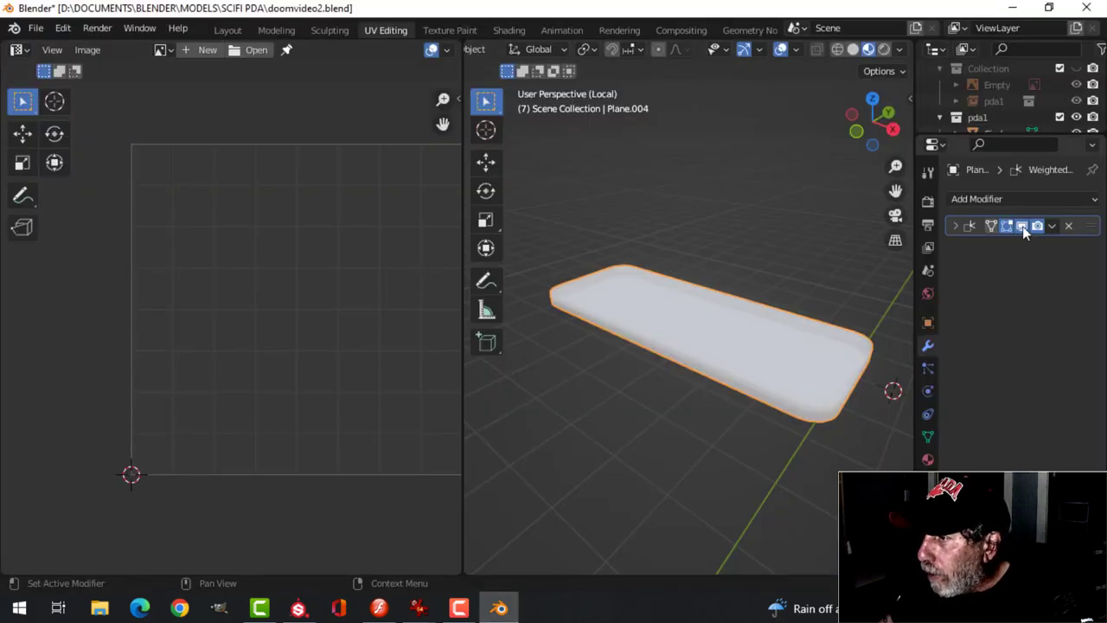
pyautogui.click(1069, 226)
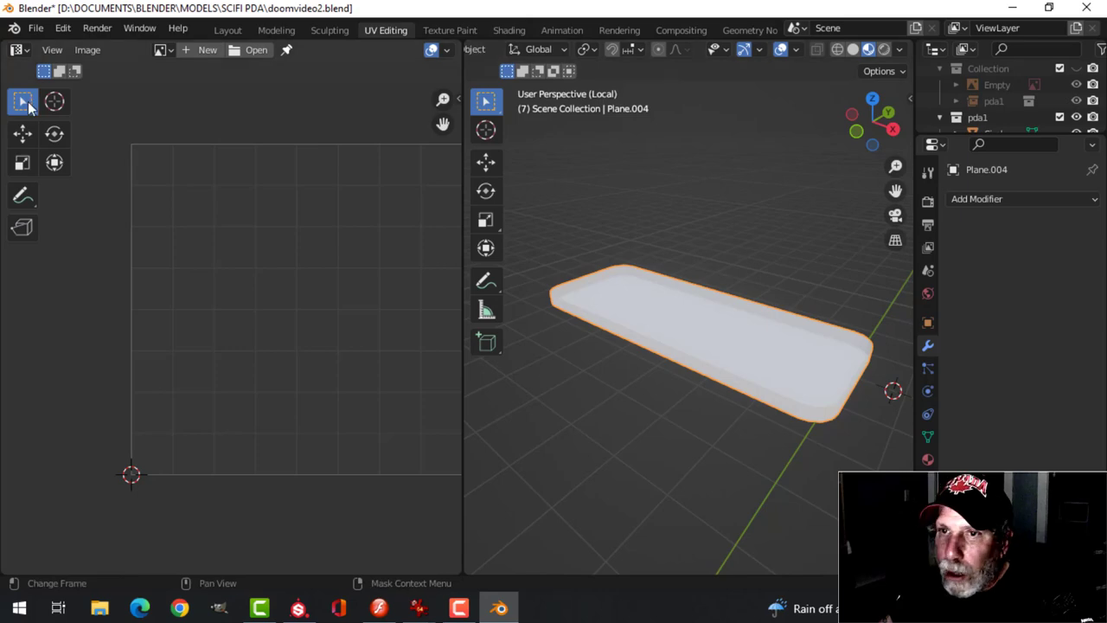
pyautogui.click(33, 28)
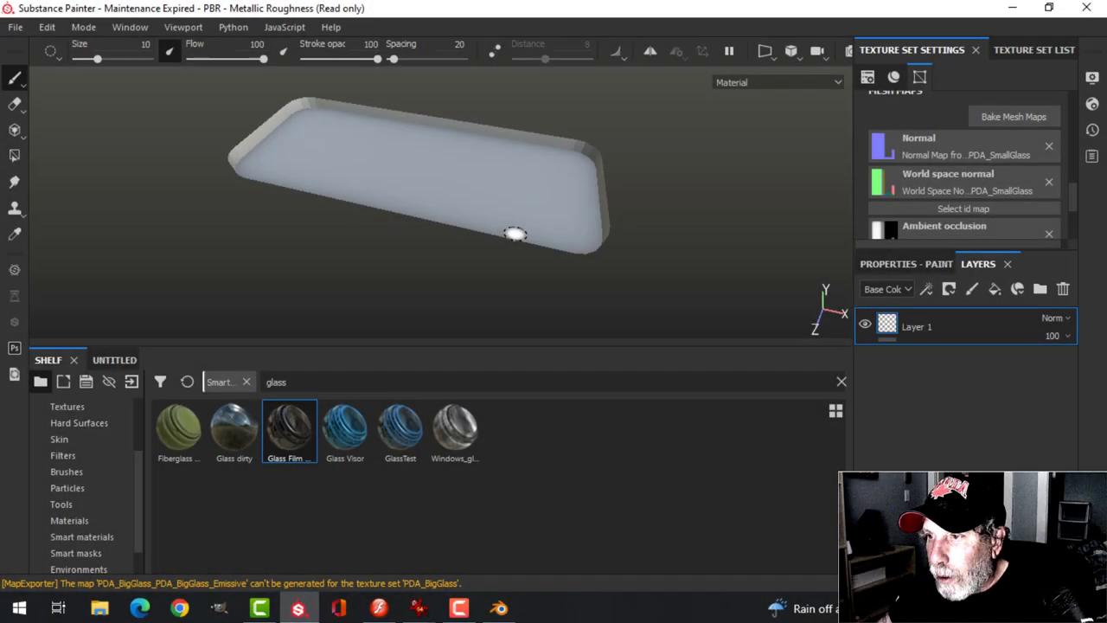
# Step: In the Substance Painter project of the re-exported panel, replace Layer 1 with the Glass Film Dirty Mirror smart material and export the textures
pyautogui.click(1063, 289)
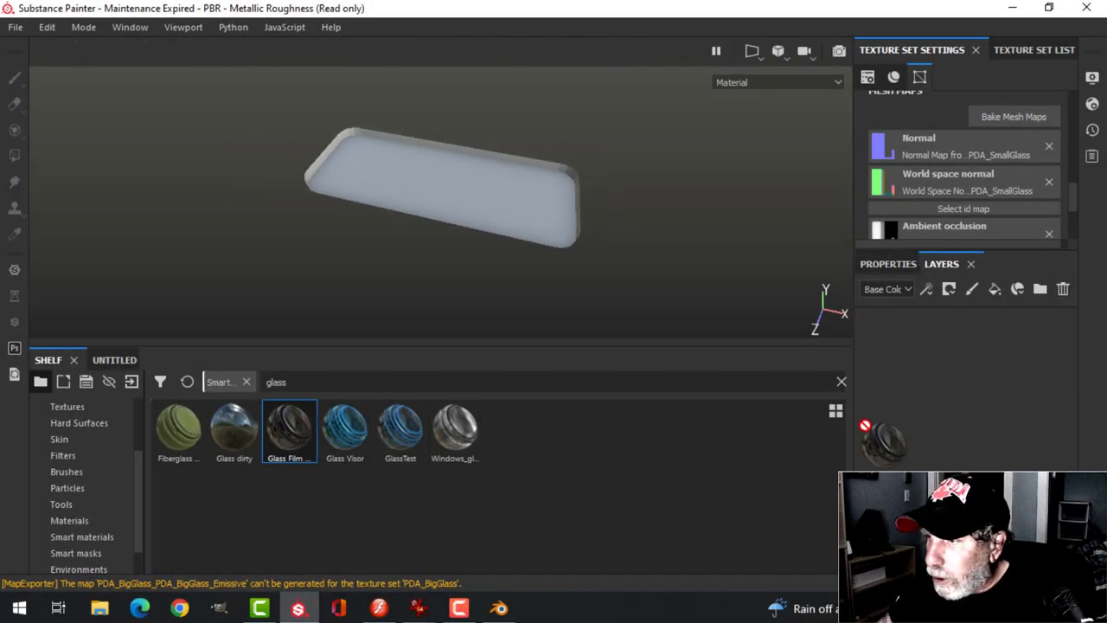
pyautogui.moveTo(865, 426); pyautogui.dragTo(869, 424)
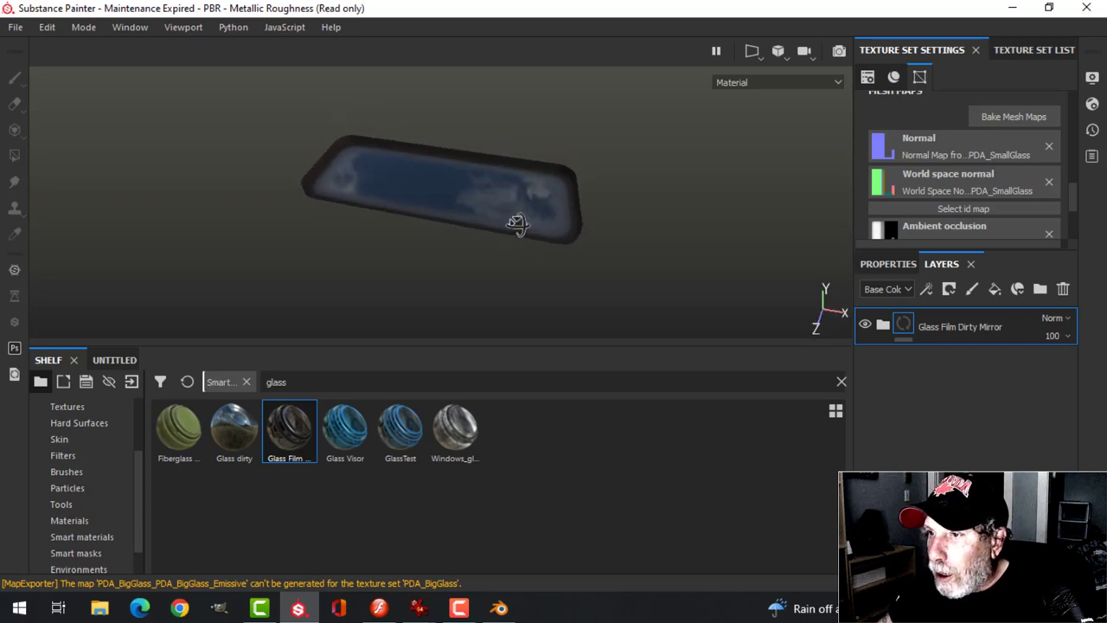
pyautogui.keyDown('alt'); pyautogui.moveTo(517, 223); pyautogui.dragTo(363, 189); pyautogui.keyUp('alt')
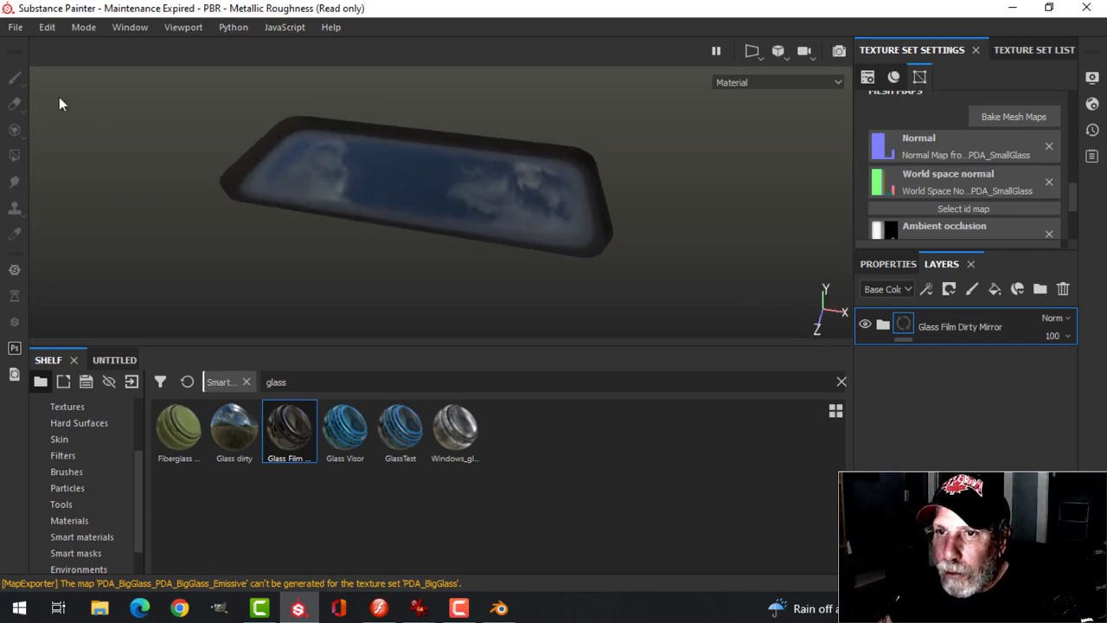
pyautogui.click(10, 29)
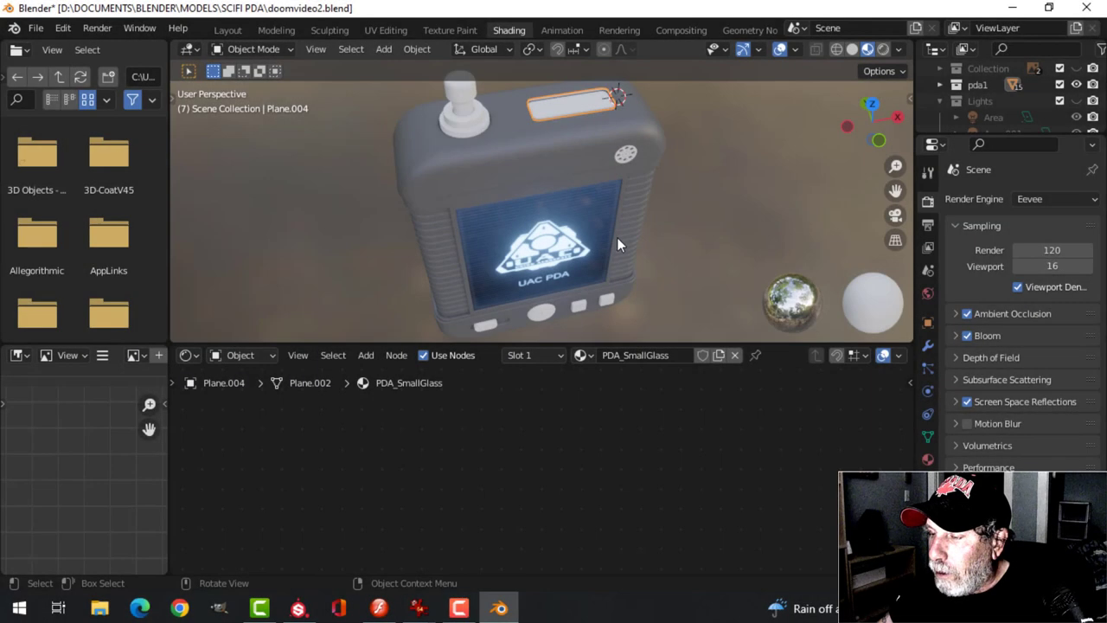
# Step: Load the five PDA_SmallGlass textures, BaseColor through Roughness, into the PDA_SmallGlass material using Principled Texture Setup
pyautogui.press('Home')
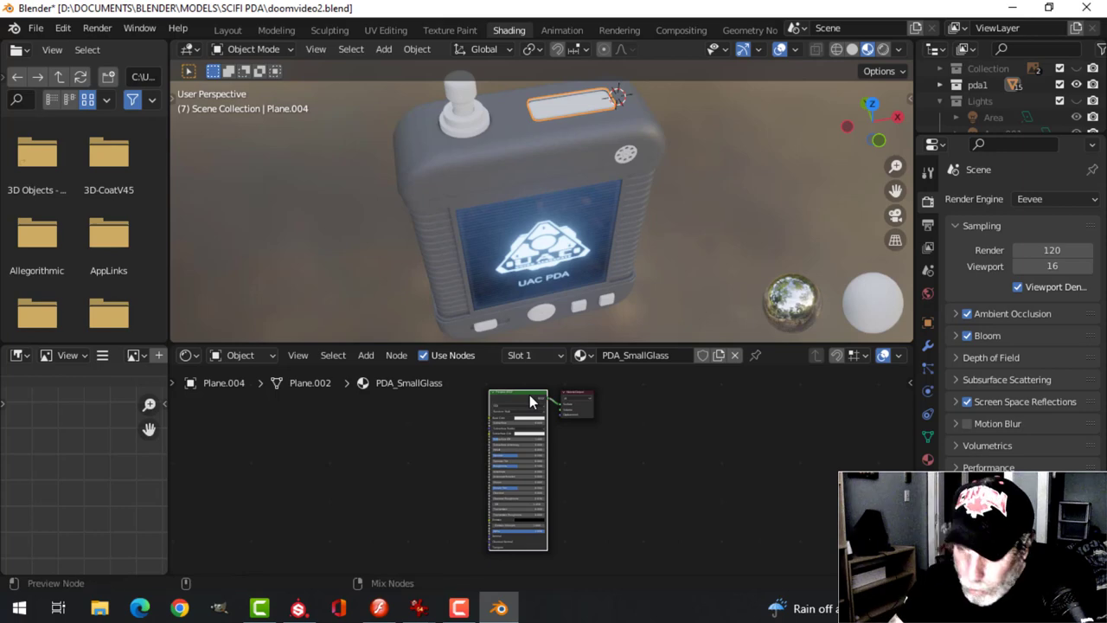
pyautogui.hotkey('ctrl', 'shift', 't')
pyautogui.click(829, 91)
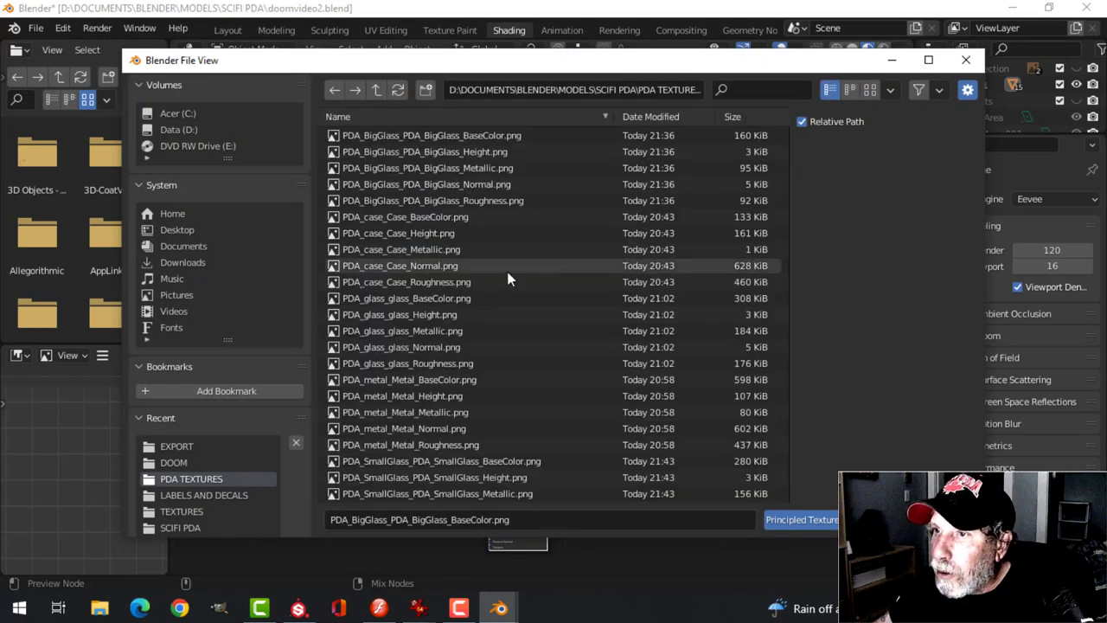
pyautogui.scroll(-2, 478, 372)
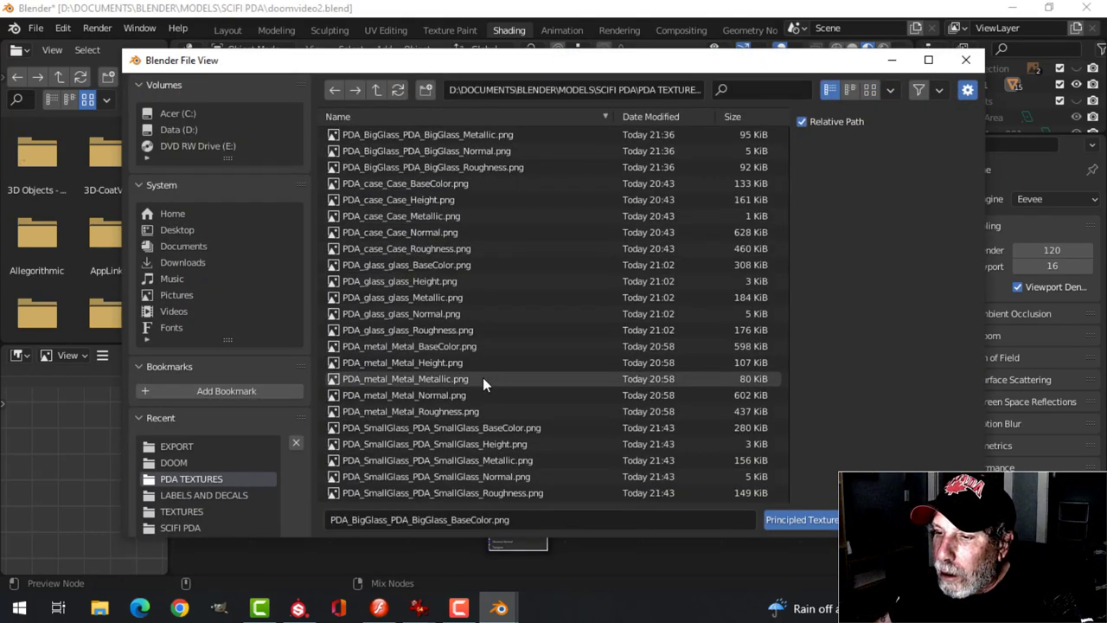
pyautogui.click(500, 429)
pyautogui.keyDown('shift'); pyautogui.click(516, 492); pyautogui.keyUp('shift')
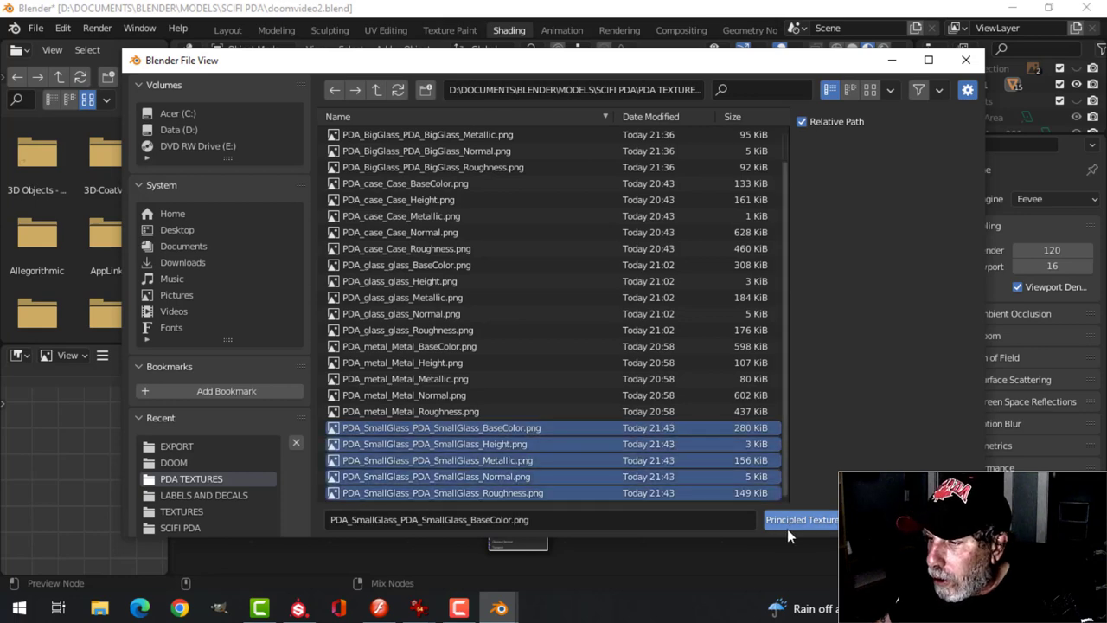
pyautogui.click(789, 520)
# Step: Delete the face loop around the outer rim of the glass panel and return to Object Mode
pyautogui.moveTo(588, 176); pyautogui.dragTo(435, 169, button='middle')
pyautogui.scroll(5, 470, 183)
pyautogui.press('Tab')
pyautogui.moveTo(424, 127); pyautogui.dragTo(472, 208, button='middle')
pyautogui.hotkey('alt', 'a')
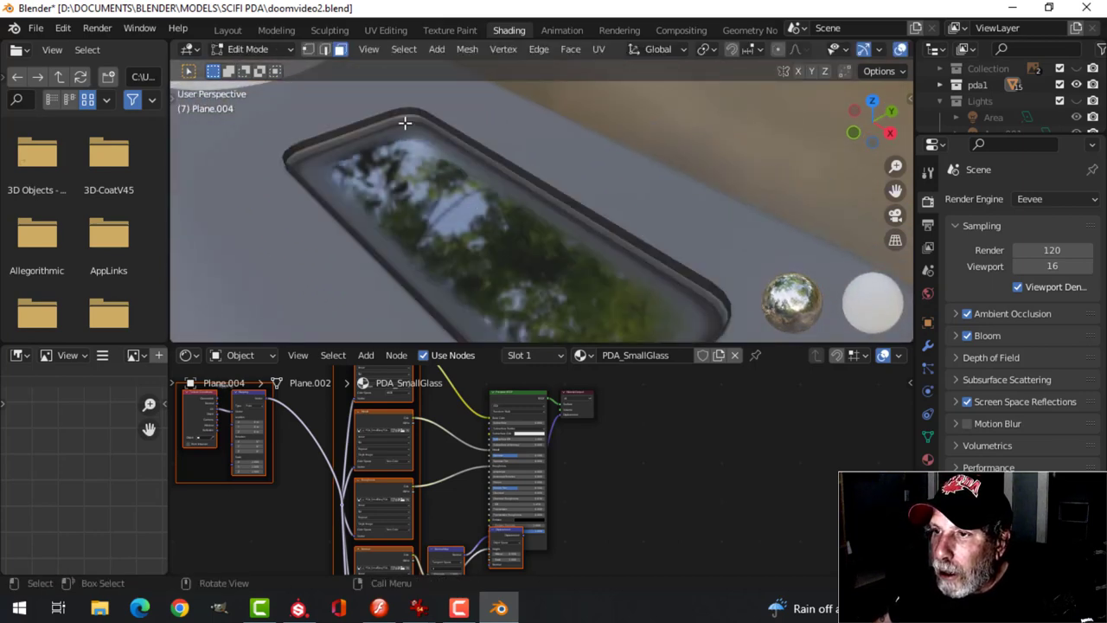
pyautogui.keyDown('alt'); pyautogui.click(408, 111); pyautogui.keyUp('alt')
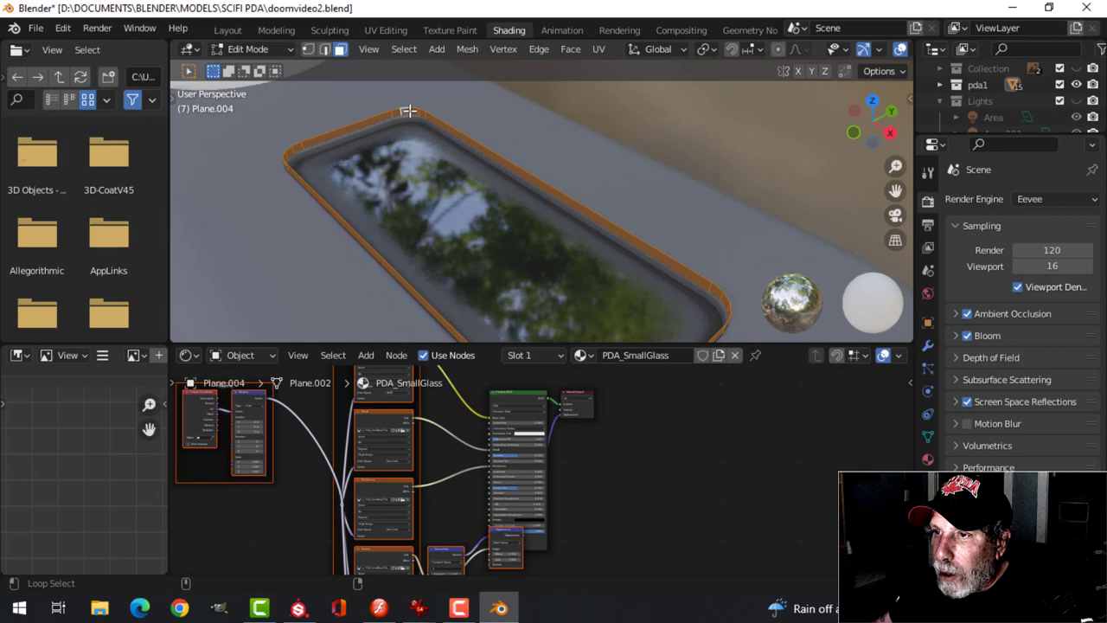
pyautogui.press('x')
pyautogui.click(485, 127)
pyautogui.press('Tab')
pyautogui.scroll(-5, 493, 176)
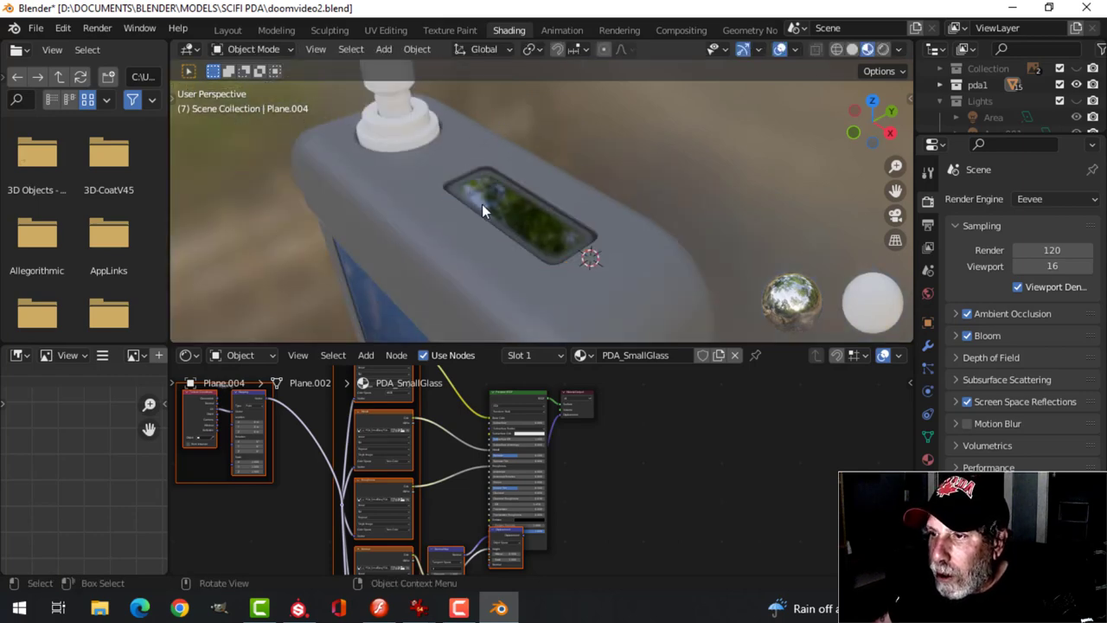
pyautogui.scroll(5, 486, 262)
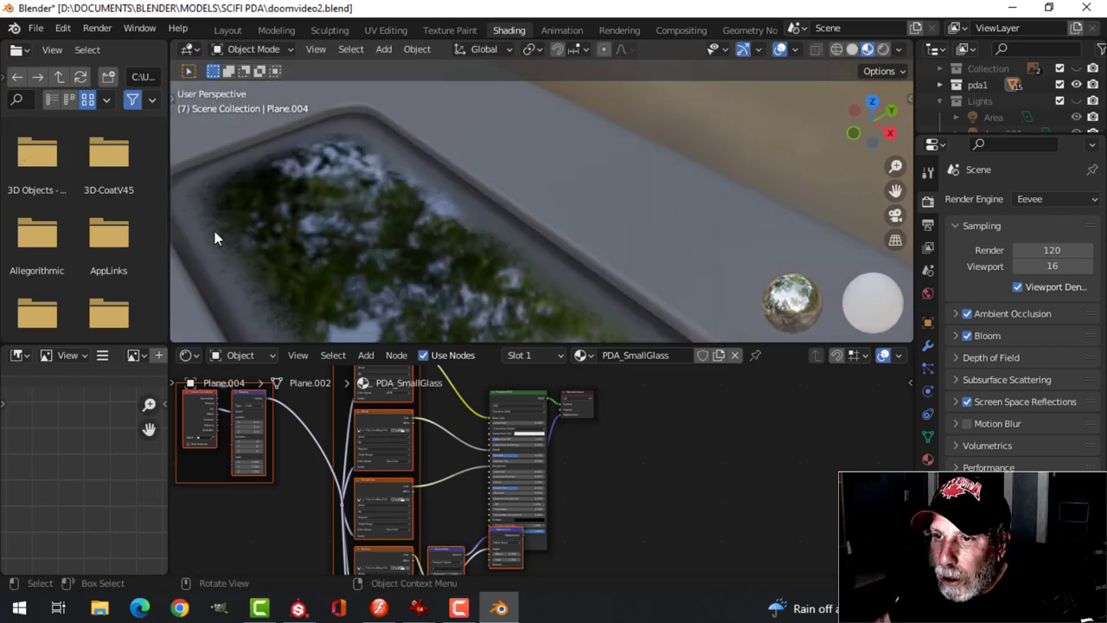
pyautogui.scroll(-6, 391, 169)
pyautogui.moveTo(392, 169); pyautogui.dragTo(528, 199, button='middle')
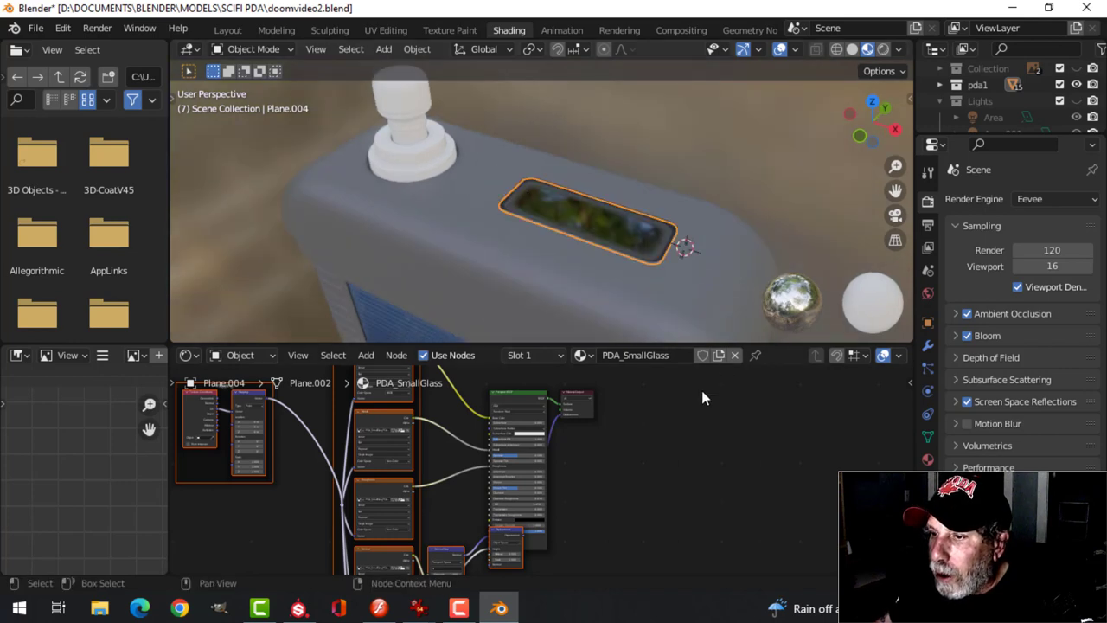
# Step: Space the Principled BSDF and Material Output nodes away from the texture nodes and from each other
pyautogui.scroll(-4, 702, 397)
pyautogui.moveTo(504, 426); pyautogui.dragTo(599, 472)
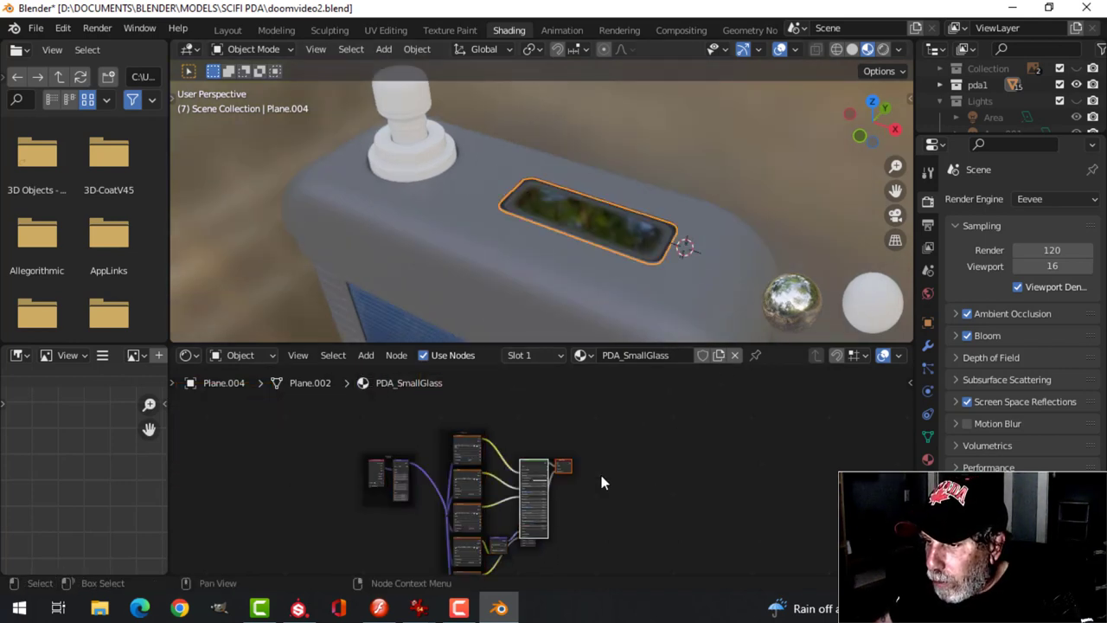
pyautogui.press('g')
pyautogui.click(690, 467)
pyautogui.keyDown('shift'); pyautogui.moveTo(702, 468); pyautogui.dragTo(647, 452, button='middle'); pyautogui.keyUp('shift')
pyautogui.scroll(2, 646, 454)
pyautogui.moveTo(583, 414); pyautogui.dragTo(613, 445)
pyautogui.press('g')
pyautogui.click(729, 442)
pyautogui.keyDown('shift'); pyautogui.moveTo(556, 414); pyautogui.dragTo(538, 484, button='middle'); pyautogui.keyUp('shift')
# Step: Look over the small screen artwork PDA_smallscreen.fla in Macromedia Flash and switch back to Blender
pyautogui.click(378, 608)
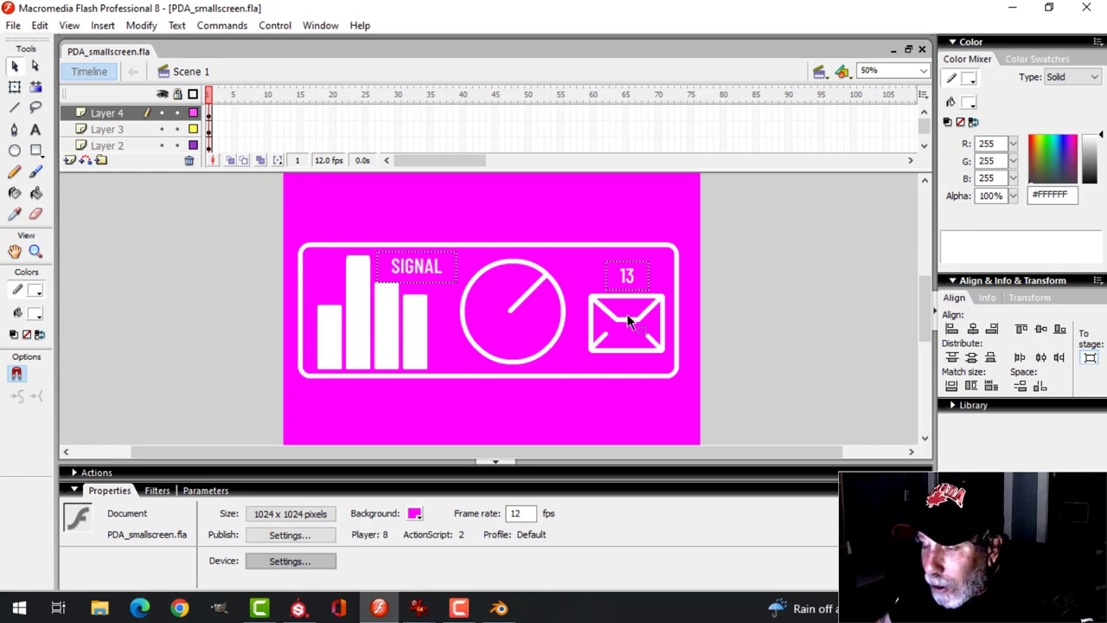
pyautogui.click(498, 608)
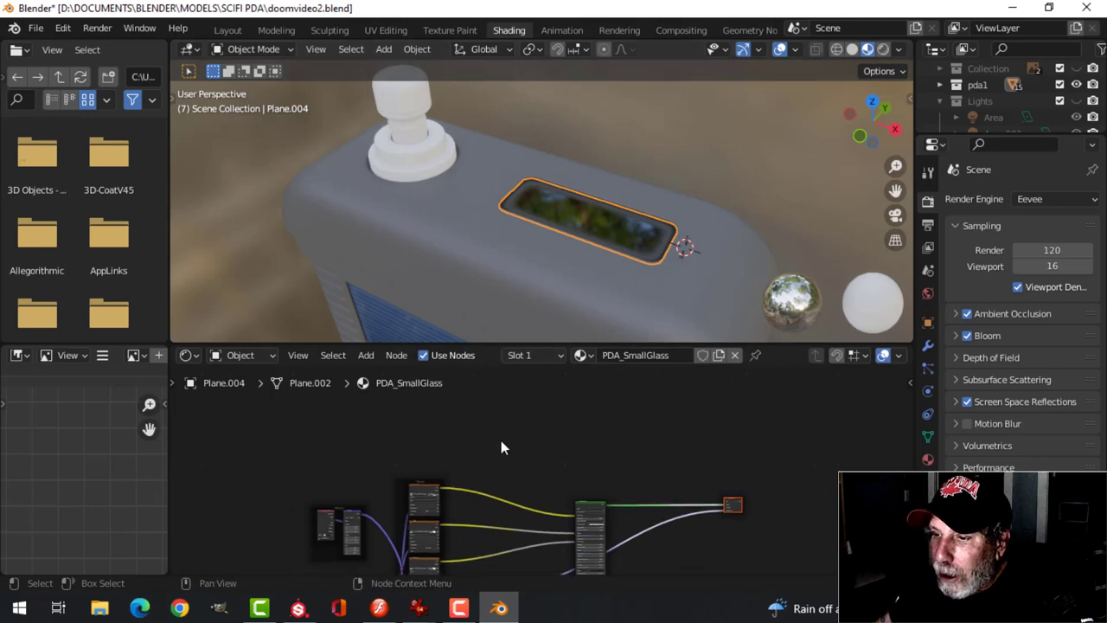
# Step: Maximize the shader node editor and bring the empty space above the glass texture nodes into view
pyautogui.hotkey('ctrl', 'space')
pyautogui.scroll(3, 486, 431)
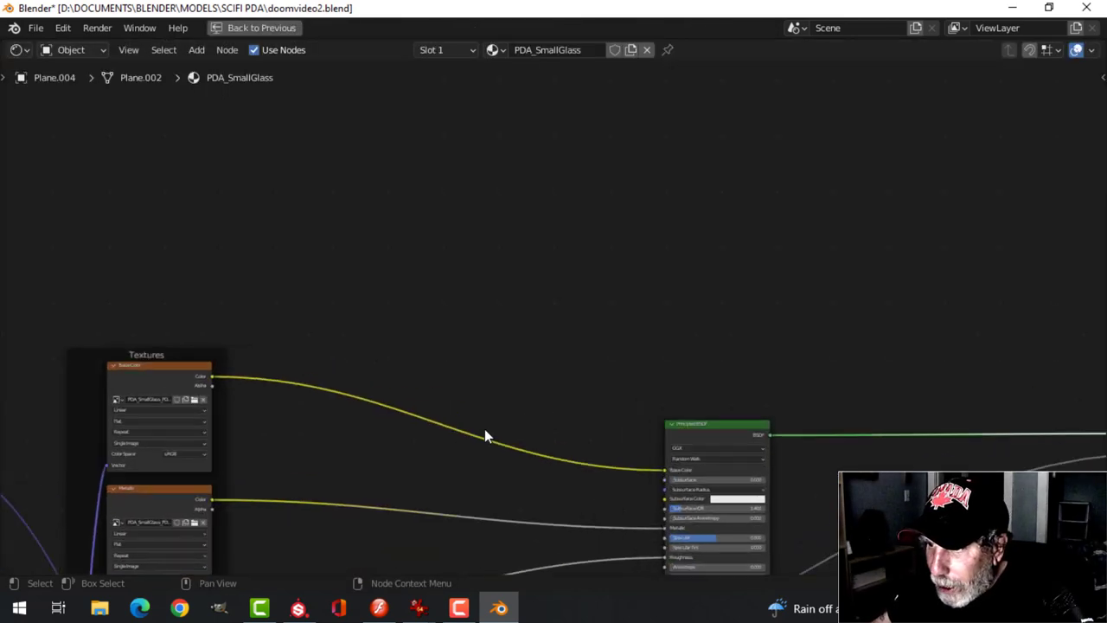
pyautogui.scroll(-4, 371, 262)
pyautogui.moveTo(371, 262); pyautogui.dragTo(456, 315, button='middle')
pyautogui.hotkey('shift', 'a')
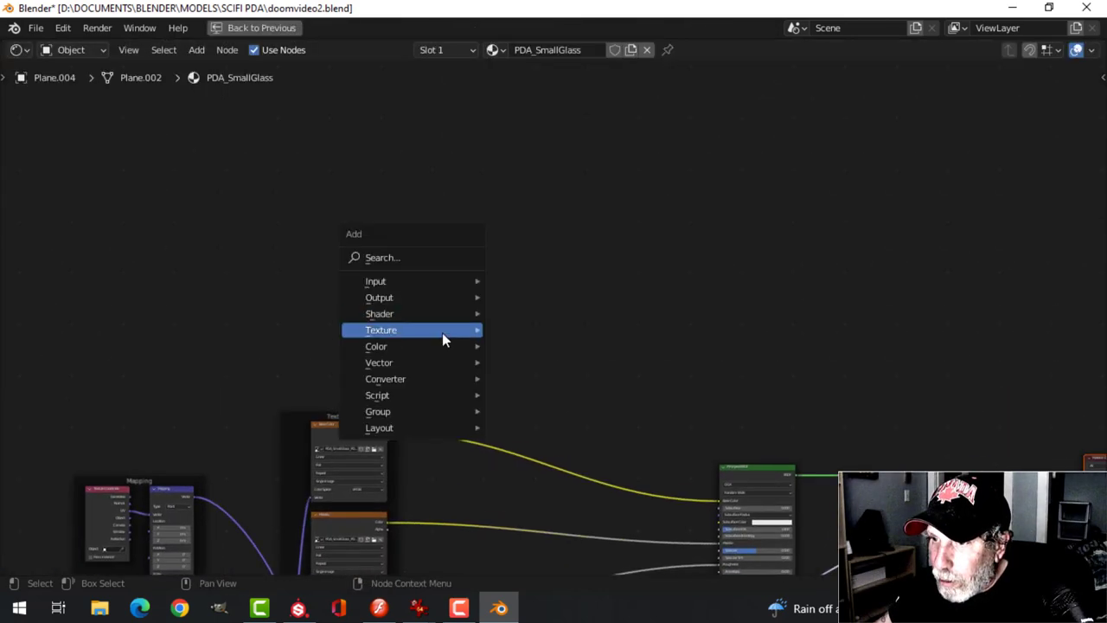
pyautogui.moveTo(442, 329)
pyautogui.click(543, 216)
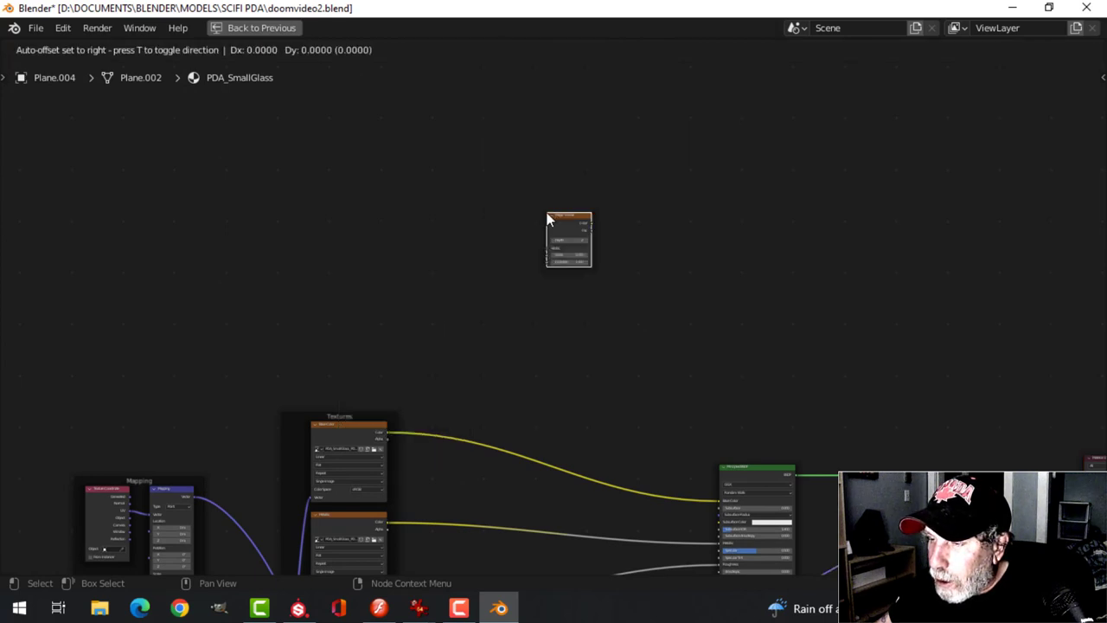
pyautogui.press('Escape')
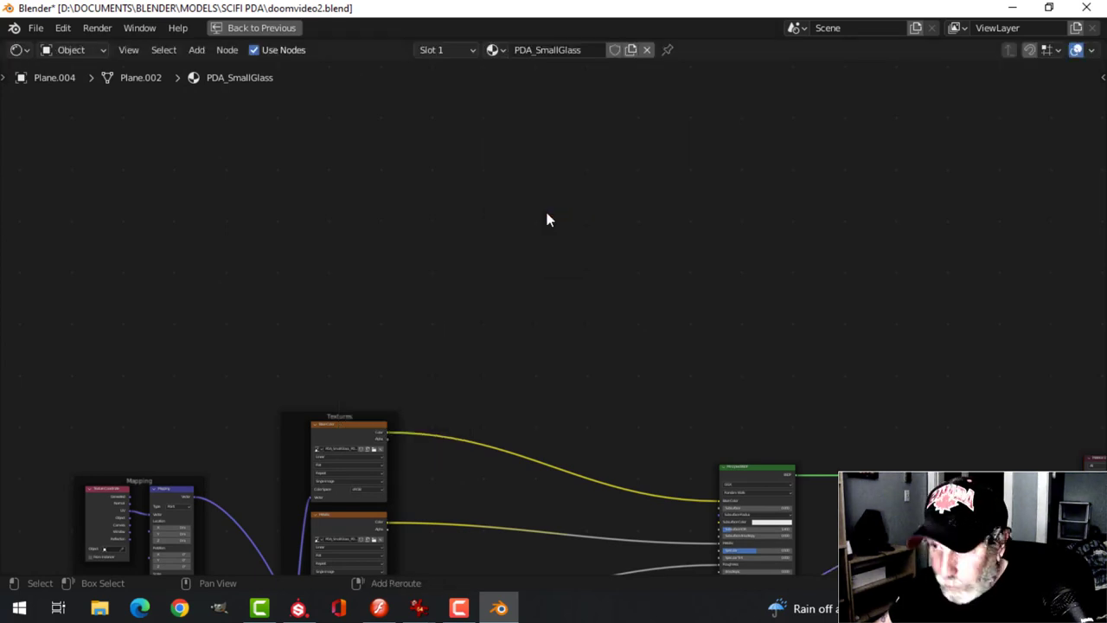
# Step: Add an Image Texture node above the Textures frame and attach Texture Coordinate and Mapping nodes to it
pyautogui.hotkey('shift', 'a')
pyautogui.moveTo(547, 216)
pyautogui.click(625, 333)
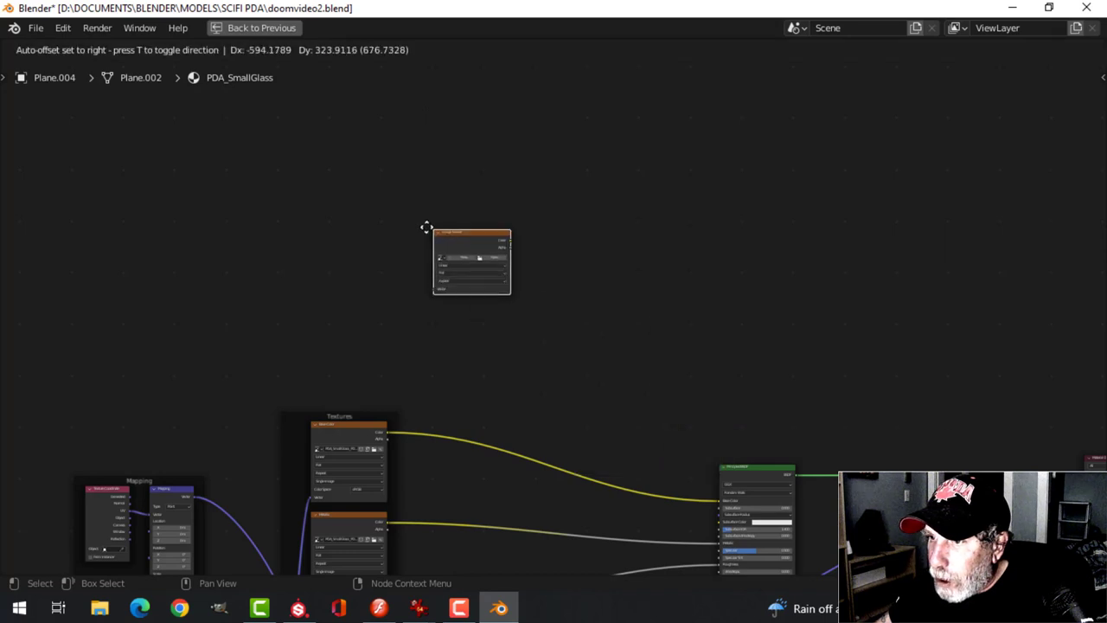
pyautogui.click(427, 227)
pyautogui.hotkey('ctrl', 't')
# Step: Add a ColorRamp node beside the new Image Texture and feed the image's Color output into its Fac input
pyautogui.scroll(2, 426, 227)
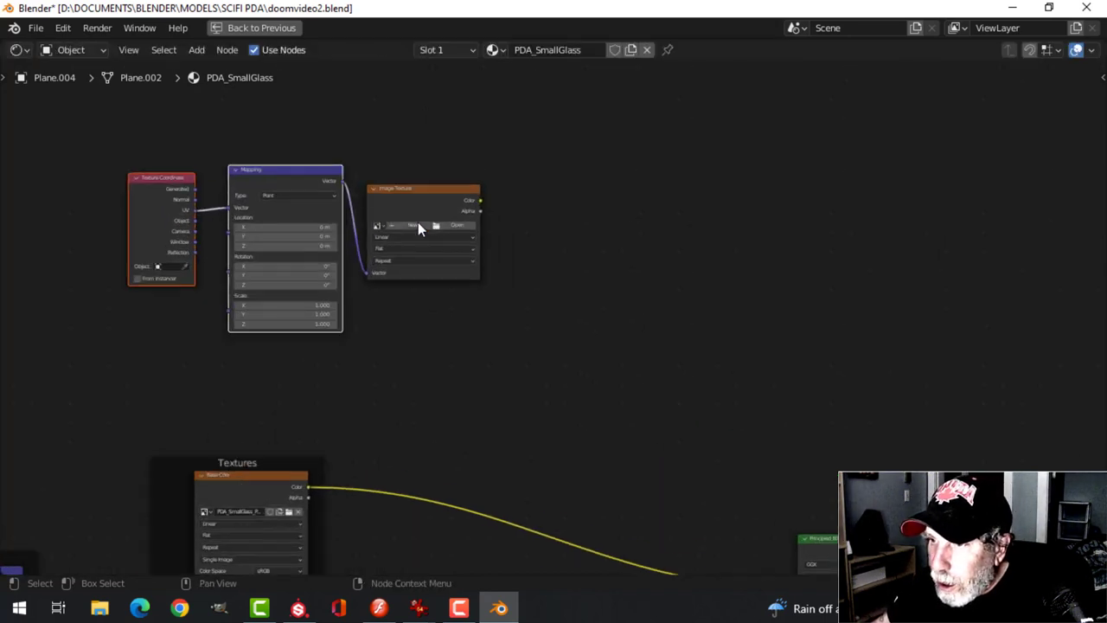
pyautogui.moveTo(418, 222); pyautogui.dragTo(423, 262, button='middle')
pyautogui.hotkey('shift', 'a')
pyautogui.moveTo(605, 248)
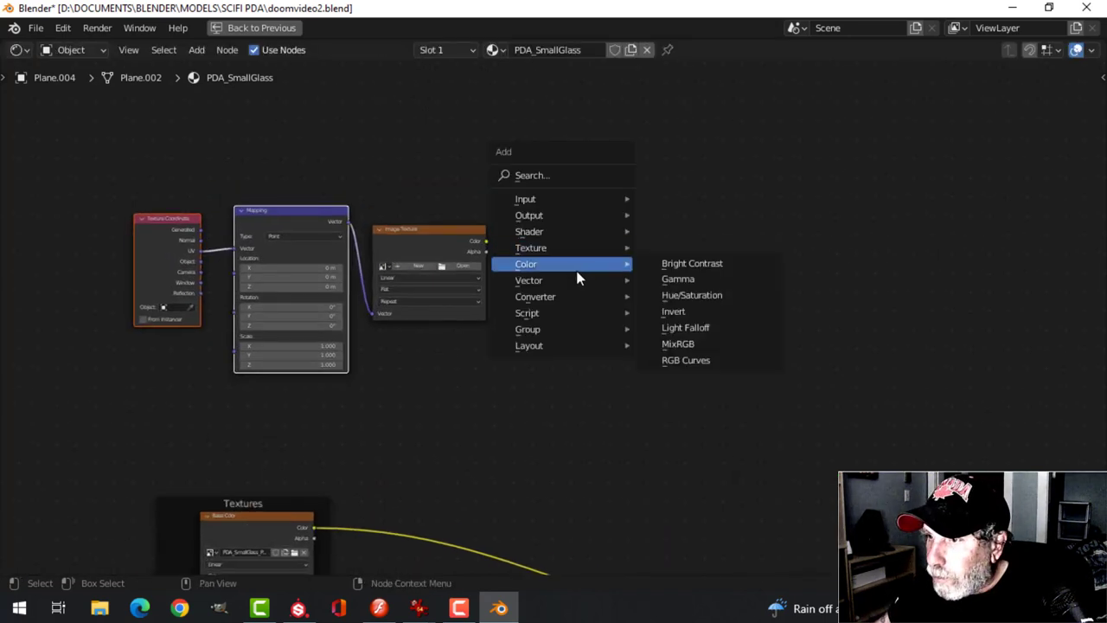
pyautogui.moveTo(566, 296)
pyautogui.click(683, 329)
pyautogui.click(510, 216)
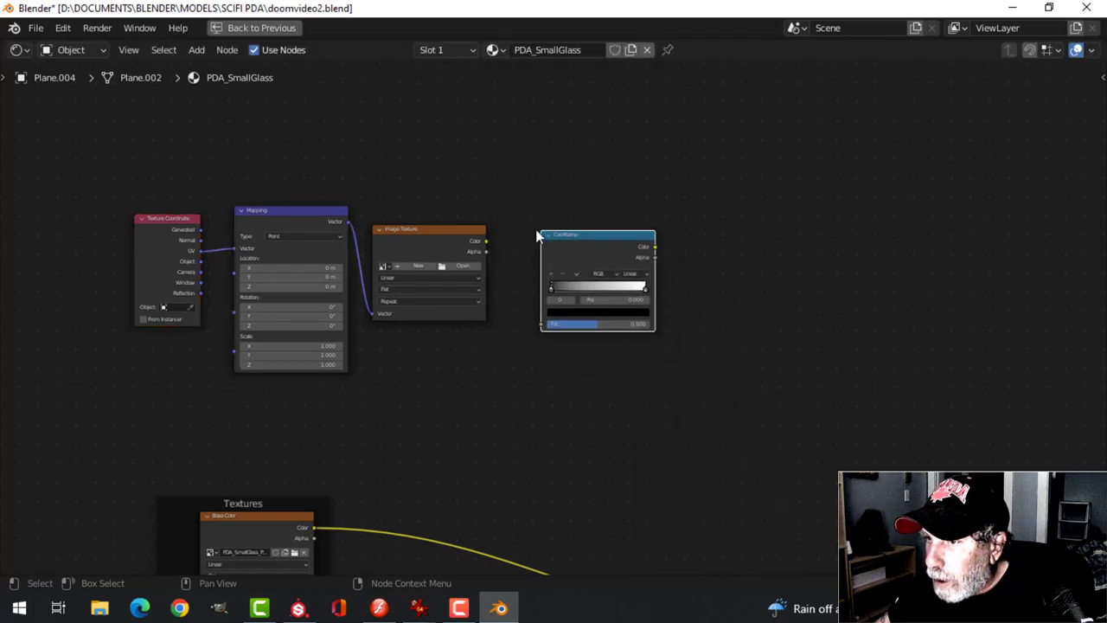
pyautogui.scroll(1, 470, 231)
pyautogui.moveTo(468, 222); pyautogui.dragTo(538, 324)
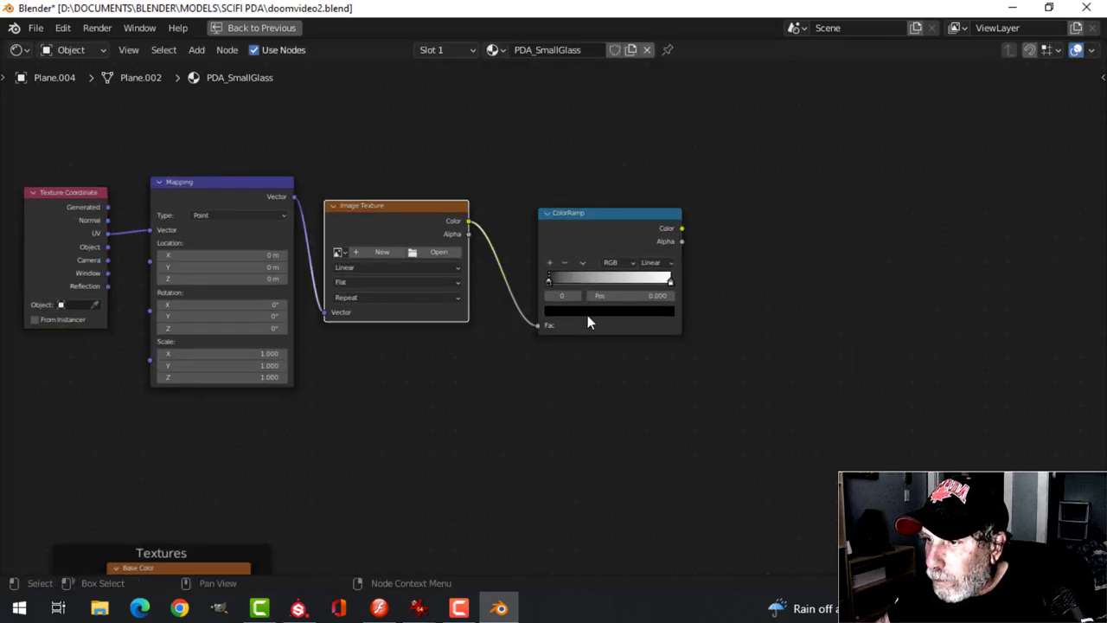
pyautogui.moveTo(605, 212); pyautogui.dragTo(586, 204)
# Step: Add an Emission shader driven by the ColorRamp's Color output and set its Strength to 25
pyautogui.moveTo(736, 257); pyautogui.dragTo(574, 285, button='middle')
pyautogui.hotkey('shift', 'a')
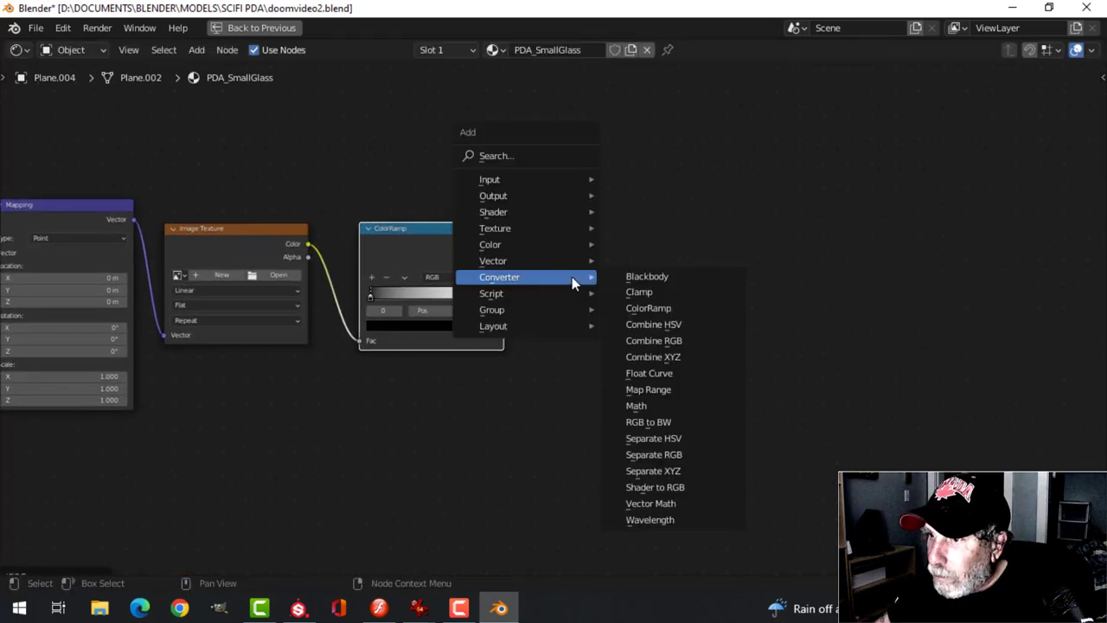
pyautogui.moveTo(554, 212)
pyautogui.click(644, 243)
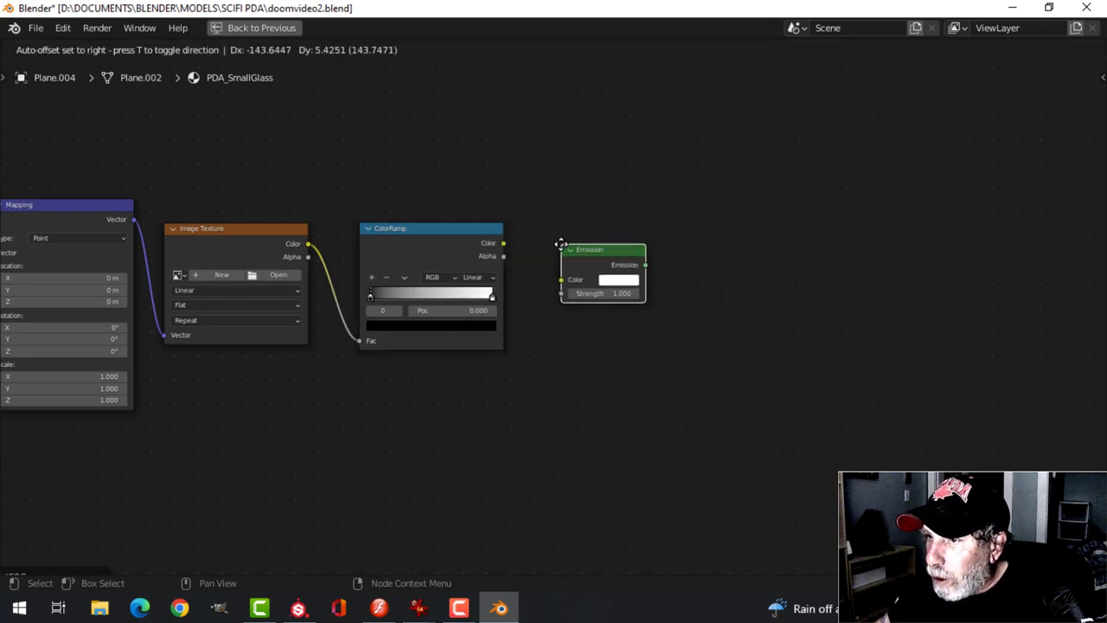
pyautogui.click(605, 259)
pyautogui.moveTo(503, 243); pyautogui.dragTo(559, 280)
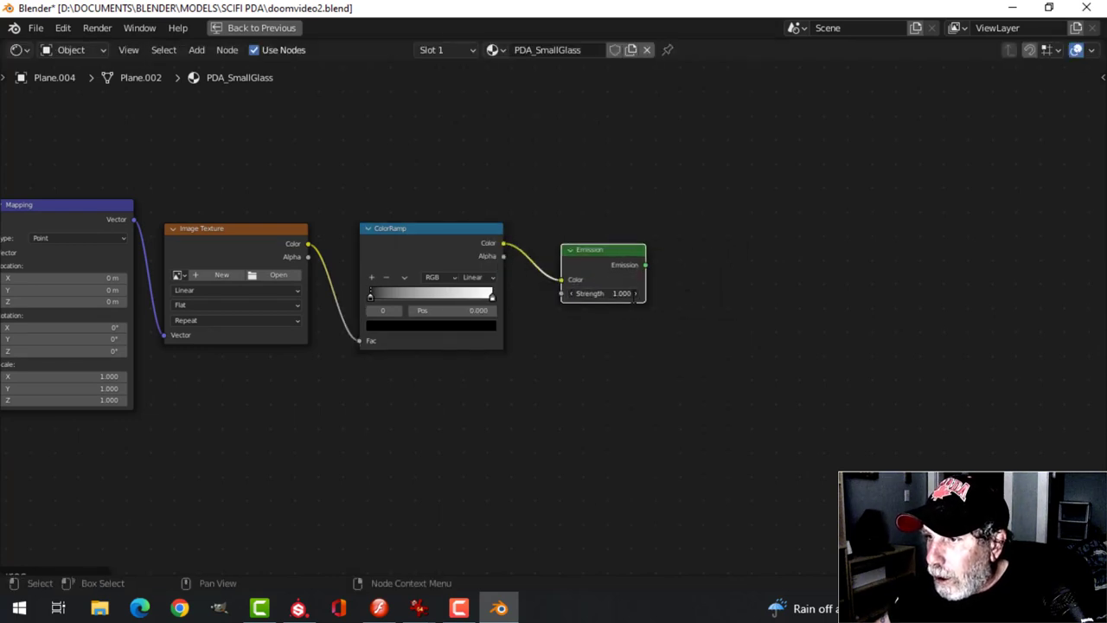
pyautogui.write('25')
# Step: Move the new emission node chain nearer to the Principled BSDF and shift the Emission node away from the ColorRamp
pyautogui.scroll(-4, 687, 296)
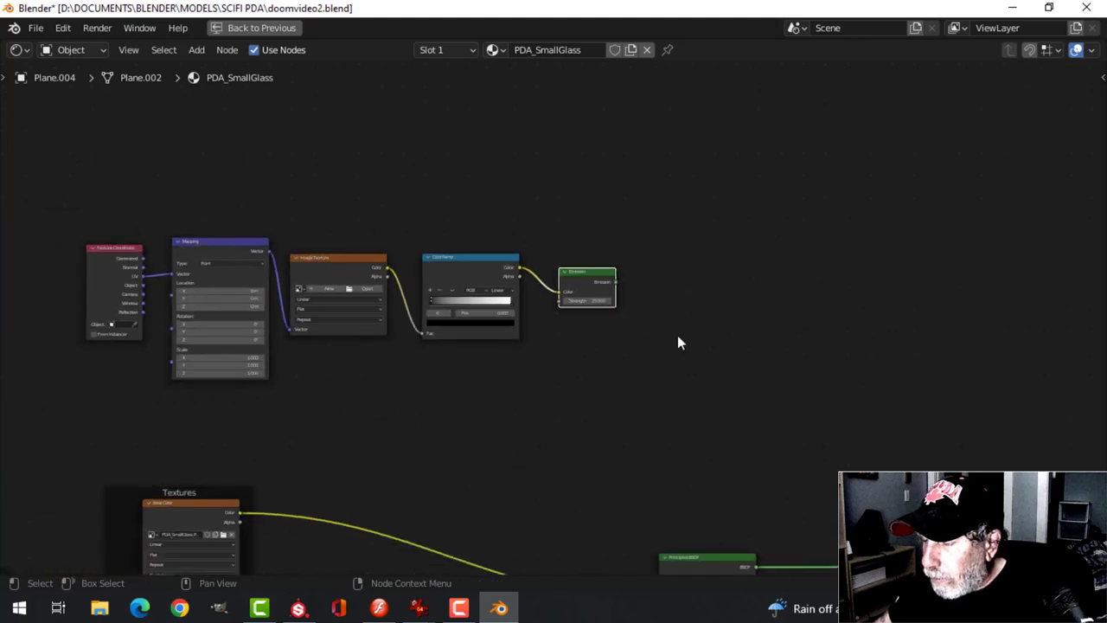
pyautogui.moveTo(708, 364); pyautogui.dragTo(640, 330, button='middle')
pyautogui.moveTo(133, 208); pyautogui.dragTo(578, 312)
pyautogui.press('g')
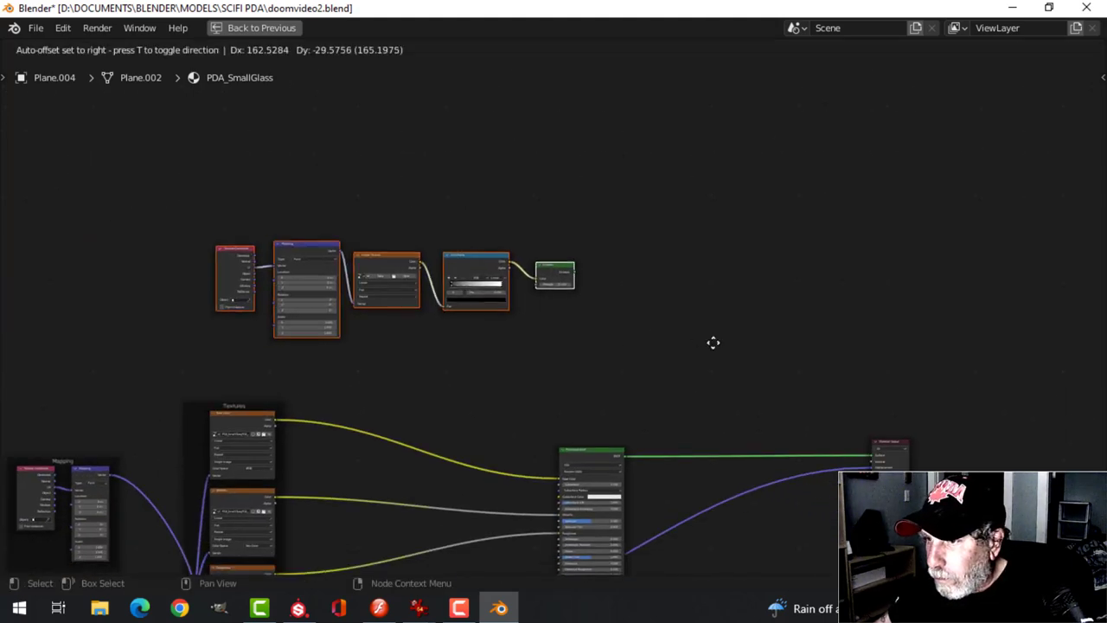
pyautogui.click(799, 409)
pyautogui.moveTo(730, 357); pyautogui.dragTo(571, 279, button='middle')
pyautogui.moveTo(518, 269); pyautogui.dragTo(562, 316)
# Step: Insert a Mix Shader between the Principled BSDF and Material Output and connect Emission to its second Shader input
pyautogui.scroll(2, 565, 318)
pyautogui.moveTo(627, 345); pyautogui.dragTo(563, 279, button='middle')
pyautogui.scroll(1, 563, 279)
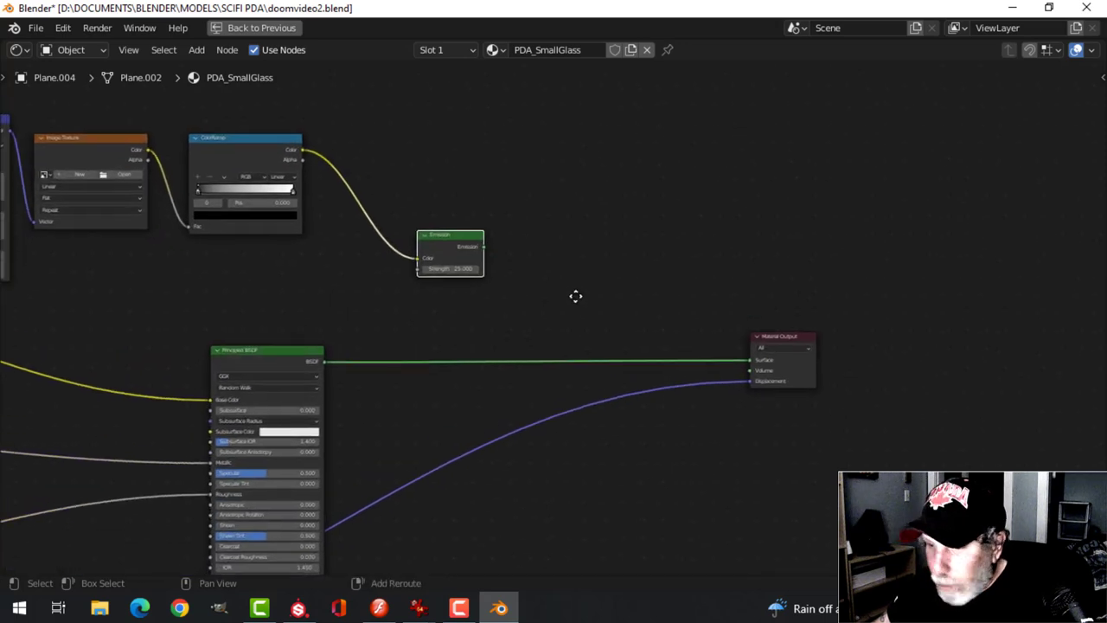
pyautogui.hotkey('shift', 'a')
pyautogui.moveTo(556, 297)
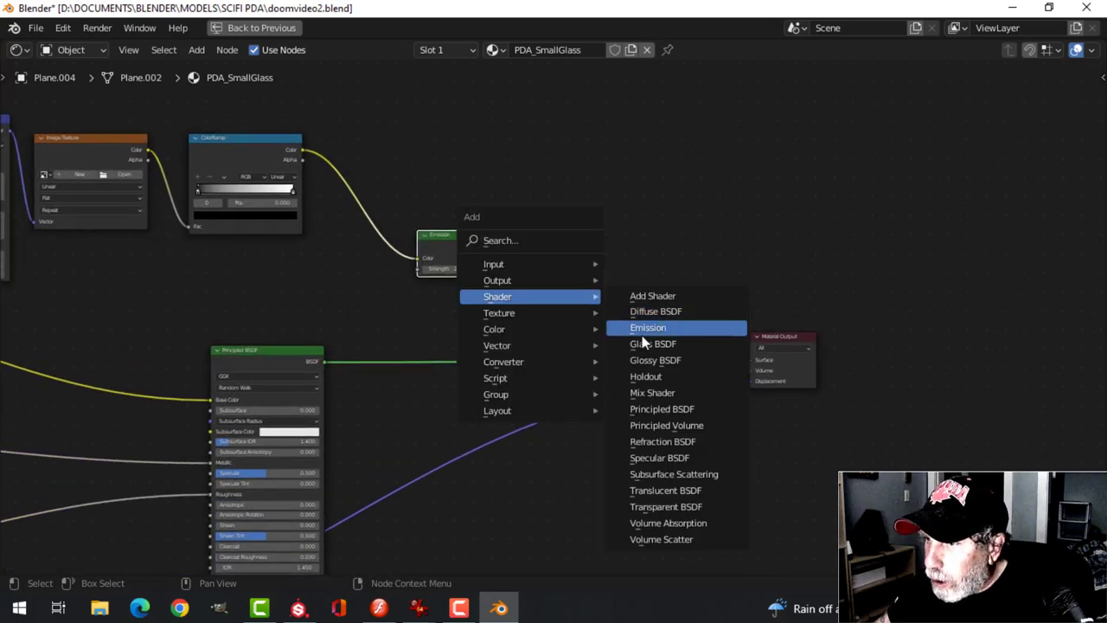
pyautogui.click(646, 394)
pyautogui.click(576, 325)
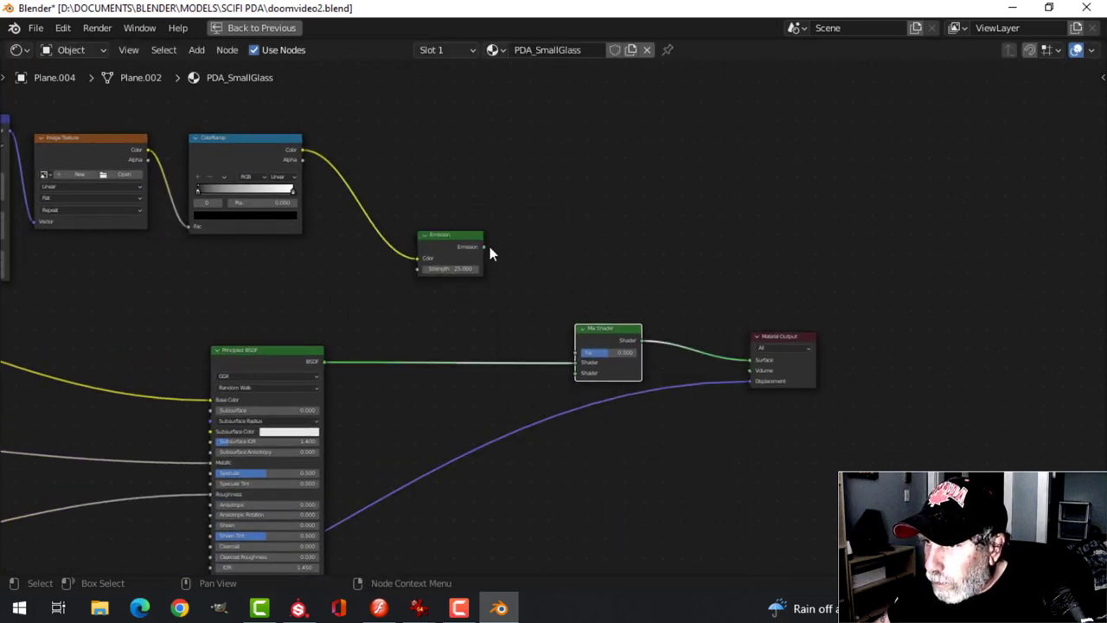
pyautogui.moveTo(484, 247); pyautogui.dragTo(576, 373)
# Step: Start opening an image for the empty Image Texture node and show the LABELS AND DECALS folder as thumbnails
pyautogui.scroll(-3, 195, 254)
pyautogui.keyDown('shift'); pyautogui.moveTo(271, 275); pyautogui.dragTo(436, 296, button='middle'); pyautogui.keyUp('shift')
pyautogui.scroll(4, 422, 287)
pyautogui.scroll(2, 436, 296)
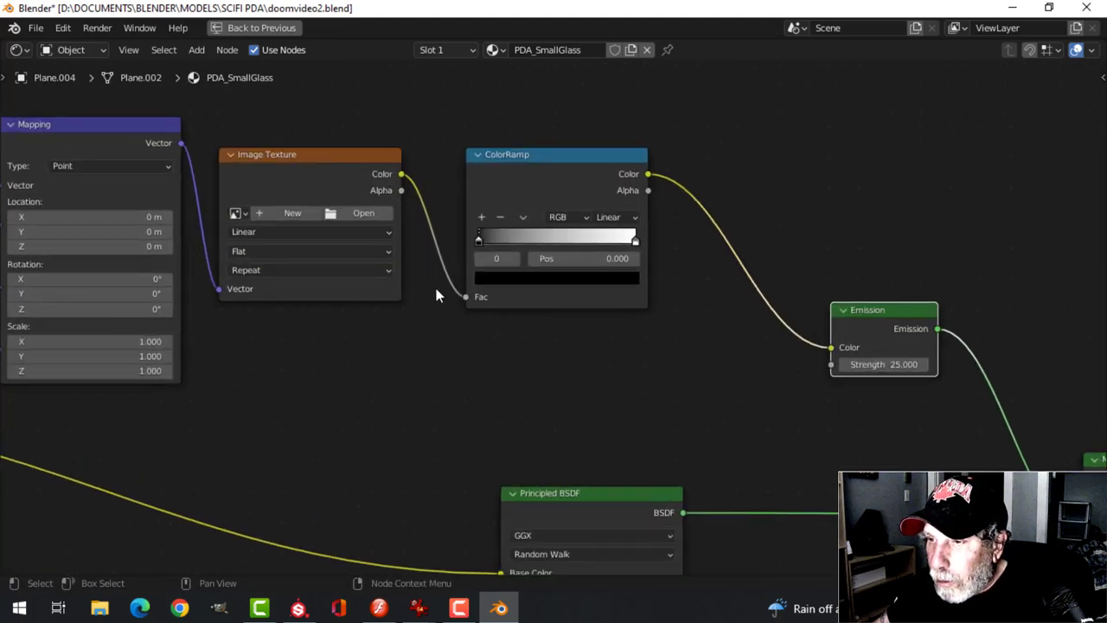
pyautogui.click(363, 214)
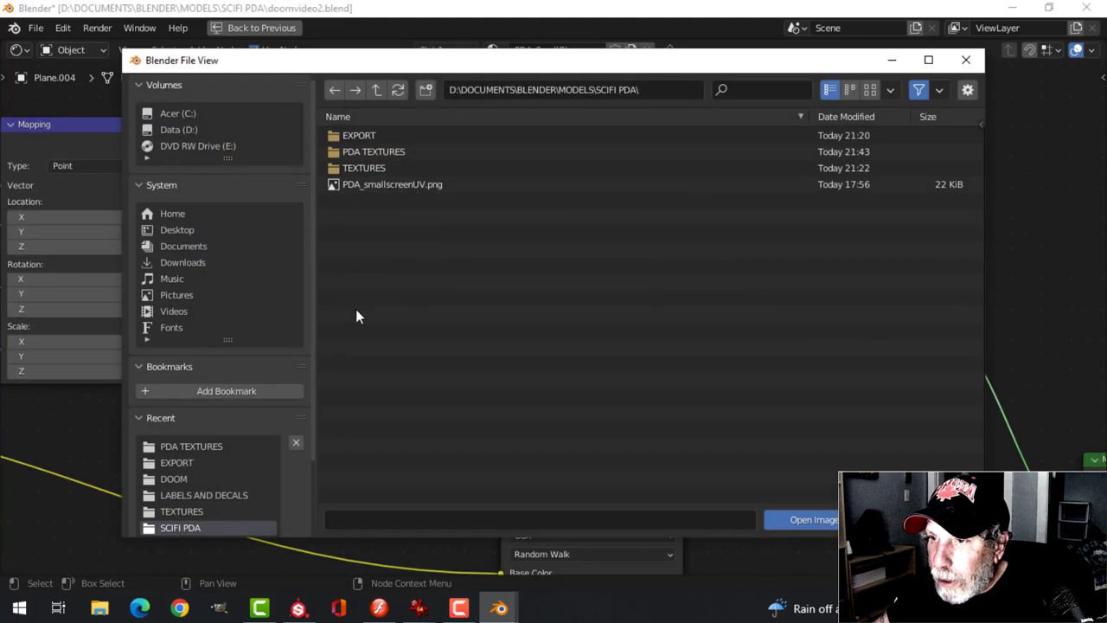
pyautogui.click(185, 495)
pyautogui.scroll(-2, 453, 331)
pyautogui.click(888, 89)
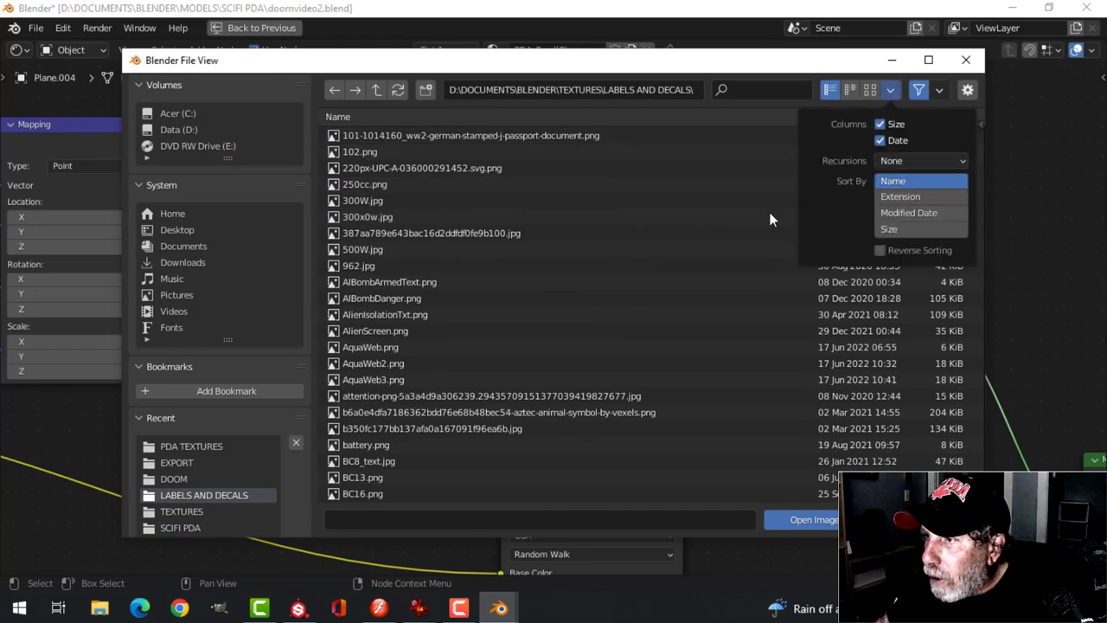
pyautogui.click(869, 90)
# Step: Load Doom_PDA_smallscreen.png into the Image Texture node
pyautogui.scroll(-3, 687, 294)
pyautogui.scroll(-20, 684, 304)
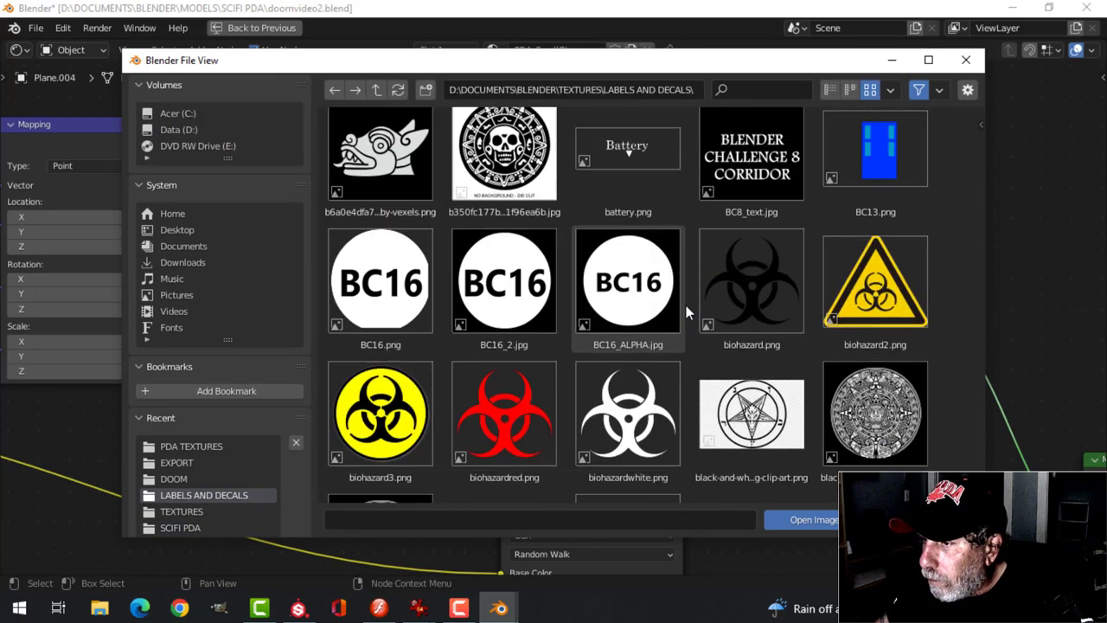
pyautogui.scroll(-3, 690, 304)
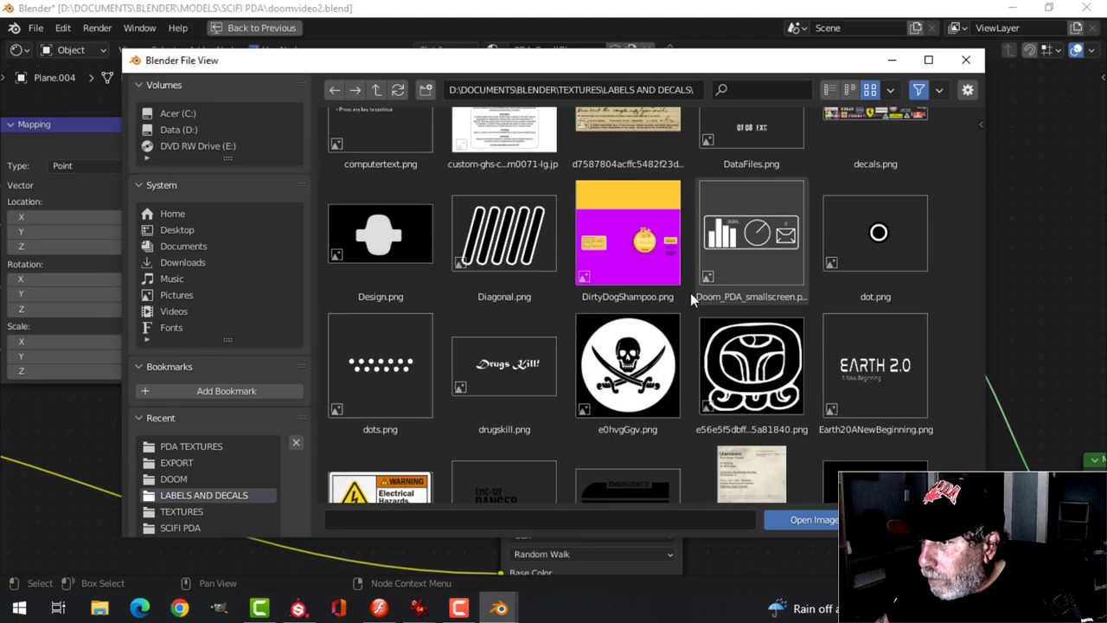
pyautogui.click(740, 230)
pyautogui.click(778, 518)
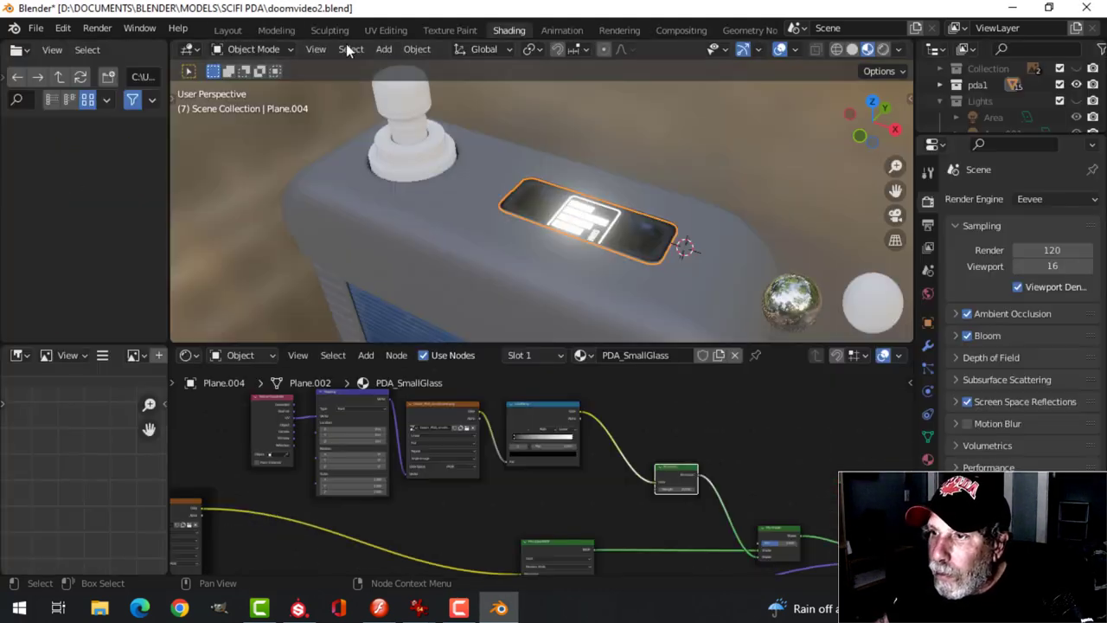
# Step: Restore the full Shading layout and change the ColorRamp's white end stop to golden yellow
pyautogui.click(285, 28)
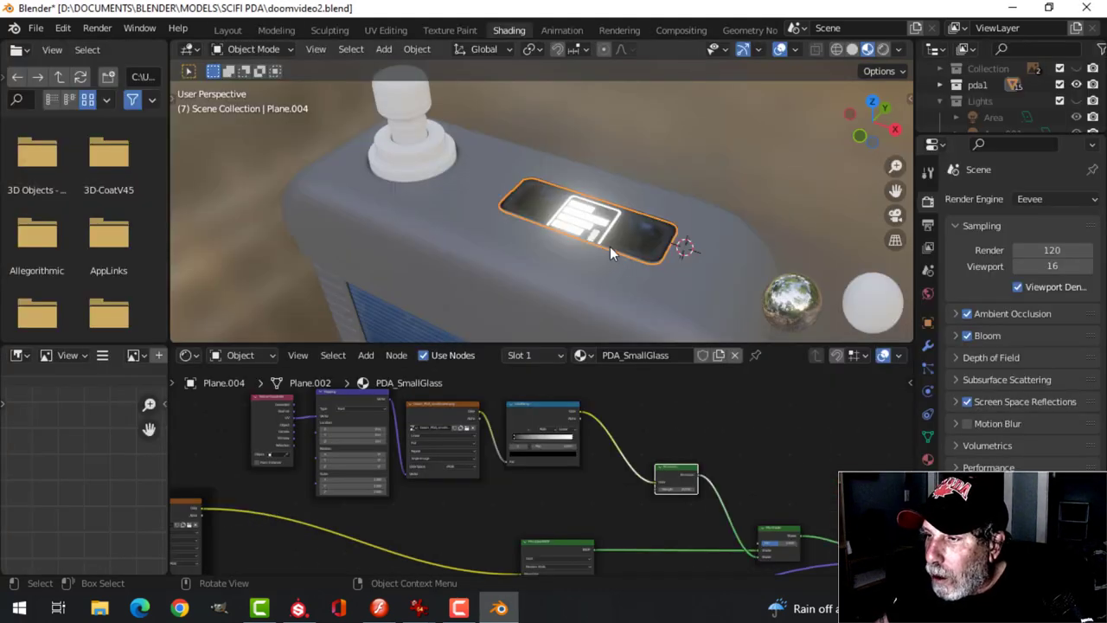
pyautogui.scroll(3, 568, 460)
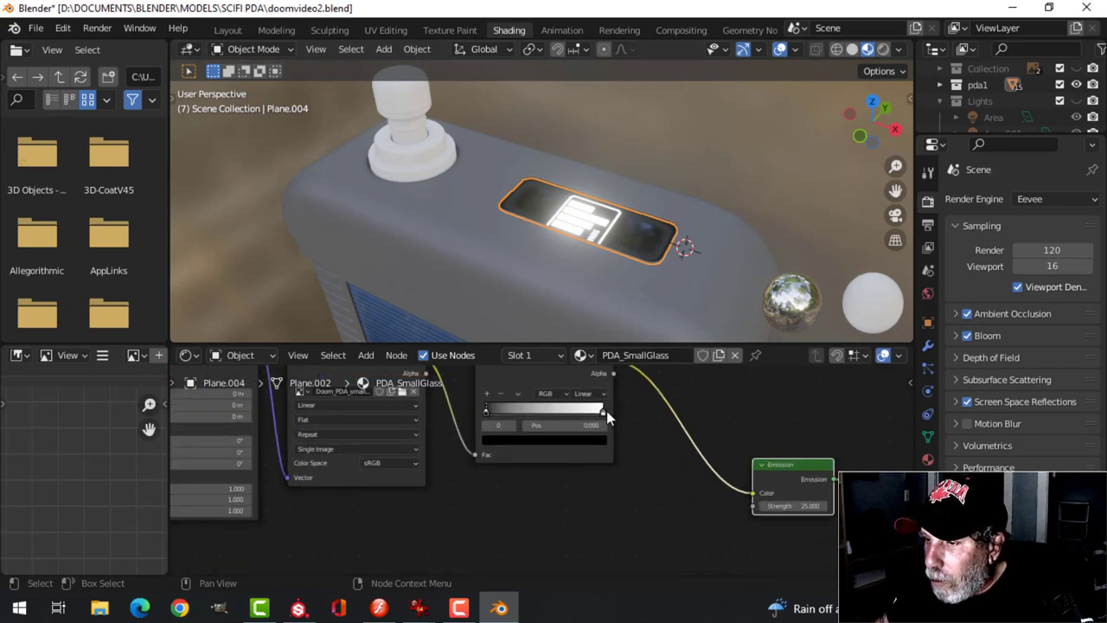
pyautogui.click(604, 412)
pyautogui.click(581, 442)
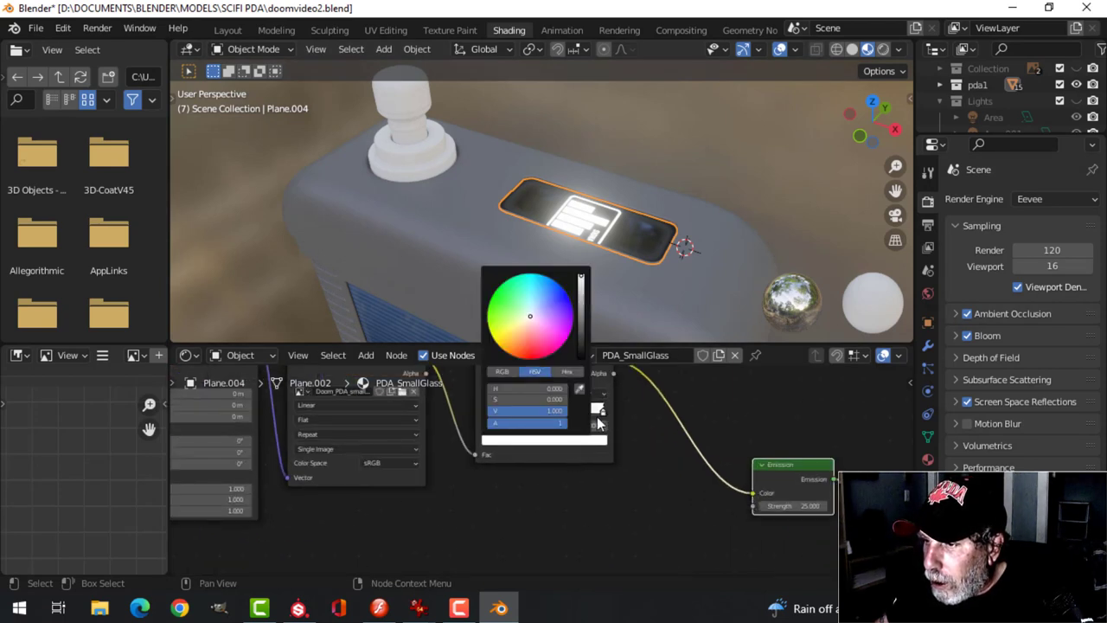
pyautogui.click(509, 344)
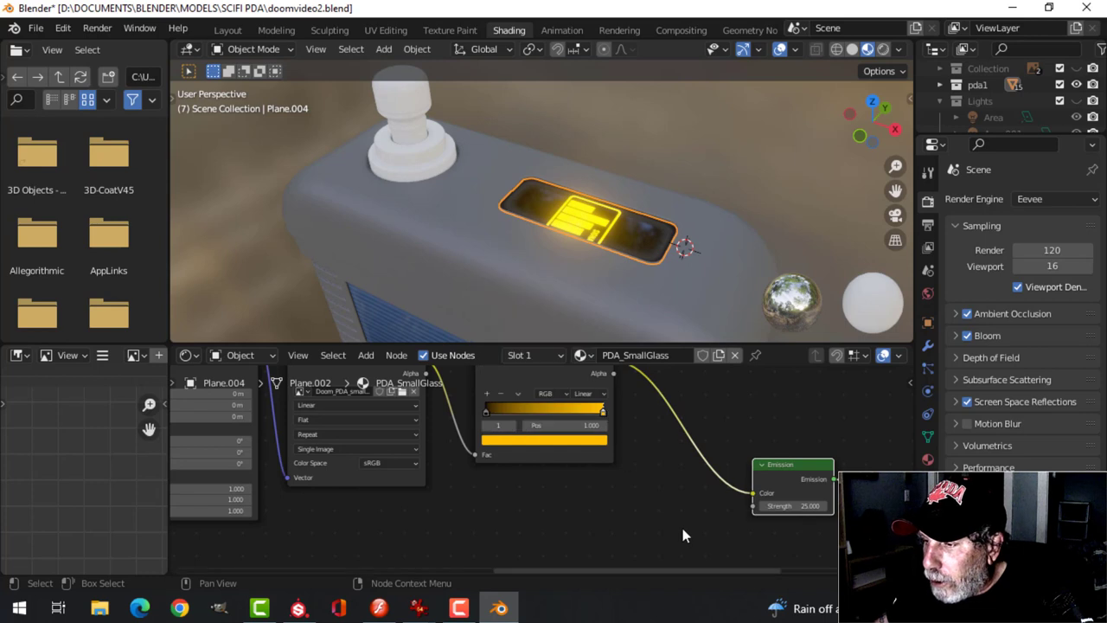
# Step: Set the Z rotation to 270° in the Mapping node that feeds the small-screen image
pyautogui.moveTo(670, 297); pyautogui.dragTo(590, 245, button='middle')
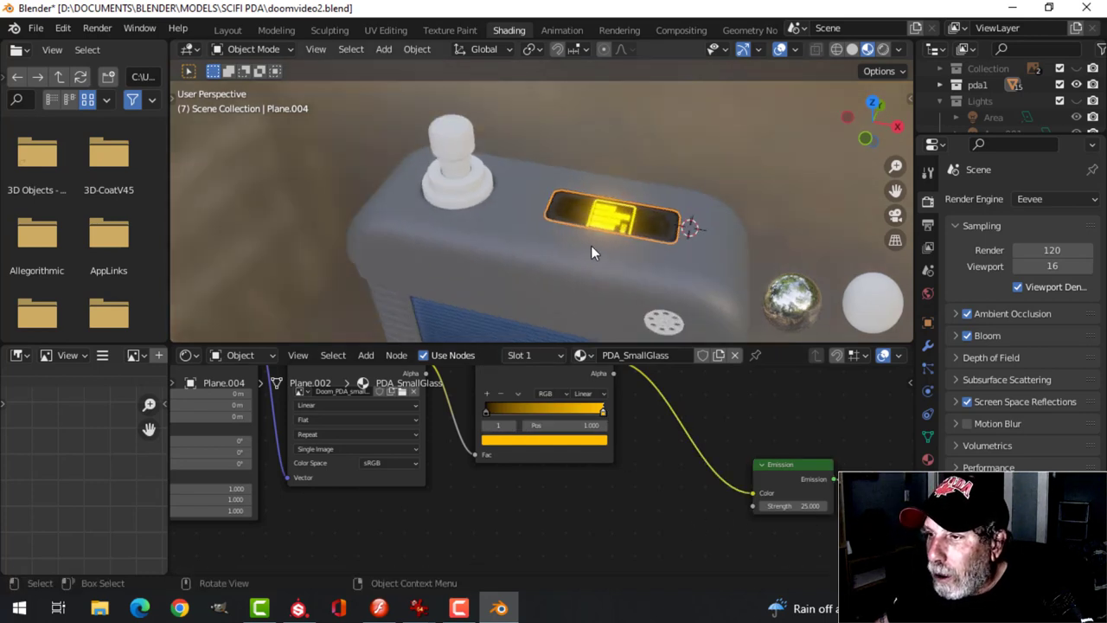
pyautogui.scroll(3, 590, 245)
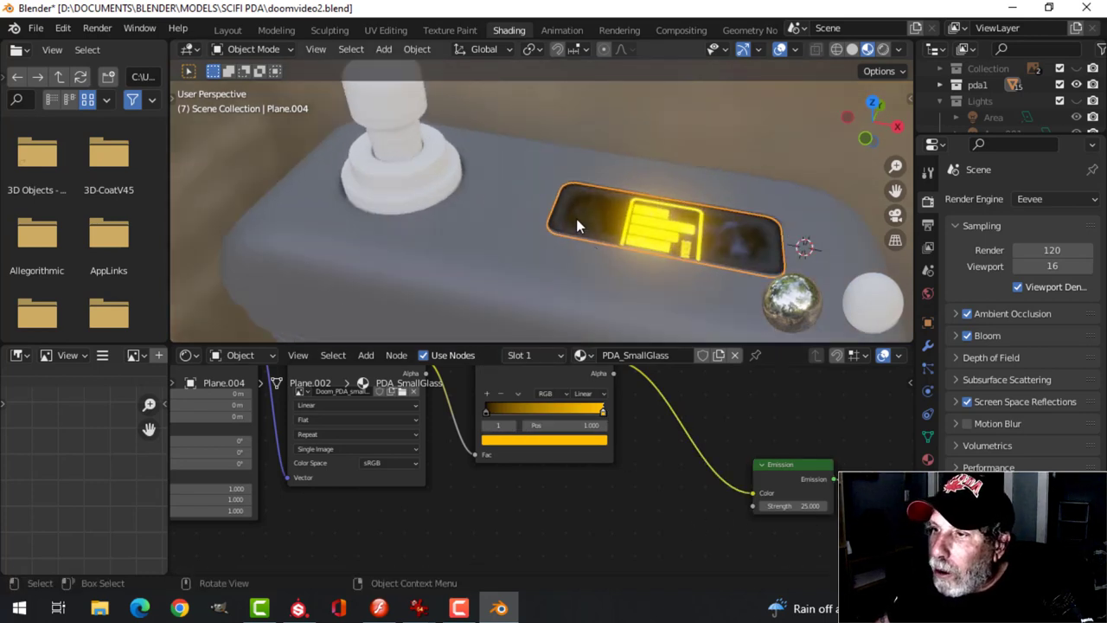
pyautogui.scroll(-3, 389, 477)
pyautogui.moveTo(389, 477); pyautogui.dragTo(483, 468, button='middle')
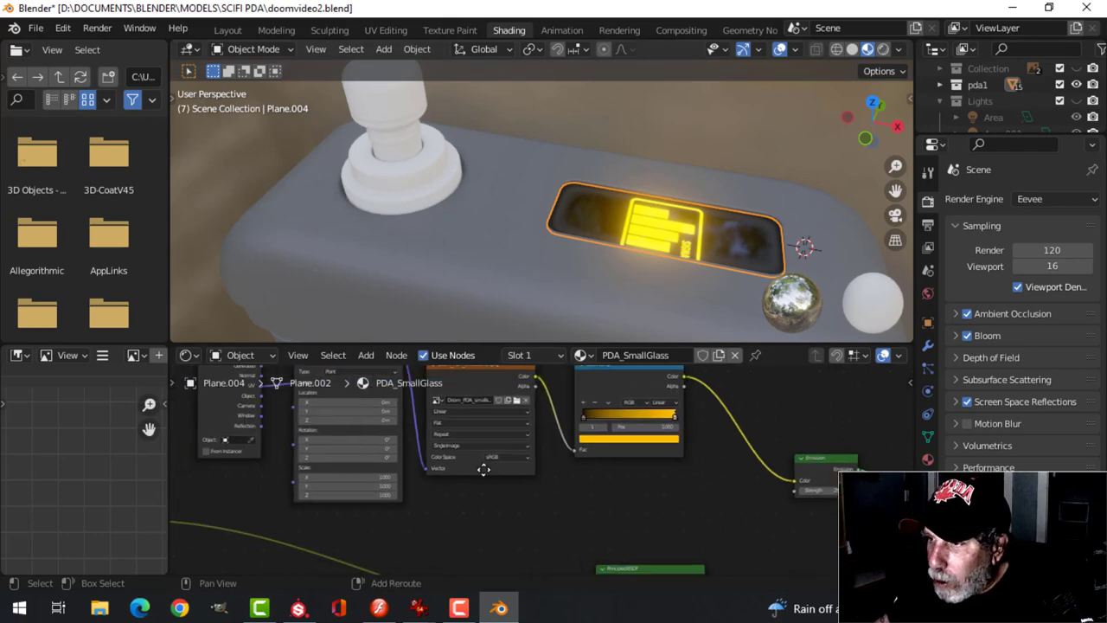
pyautogui.scroll(2, 402, 478)
pyautogui.scroll(4, 537, 497)
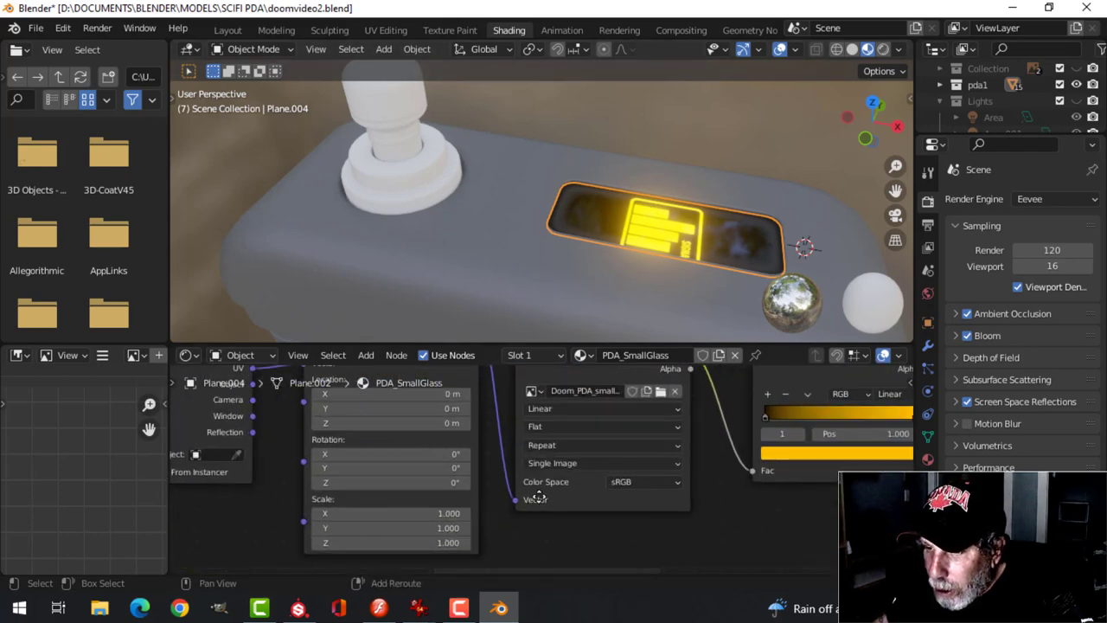
pyautogui.scroll(1, 536, 497)
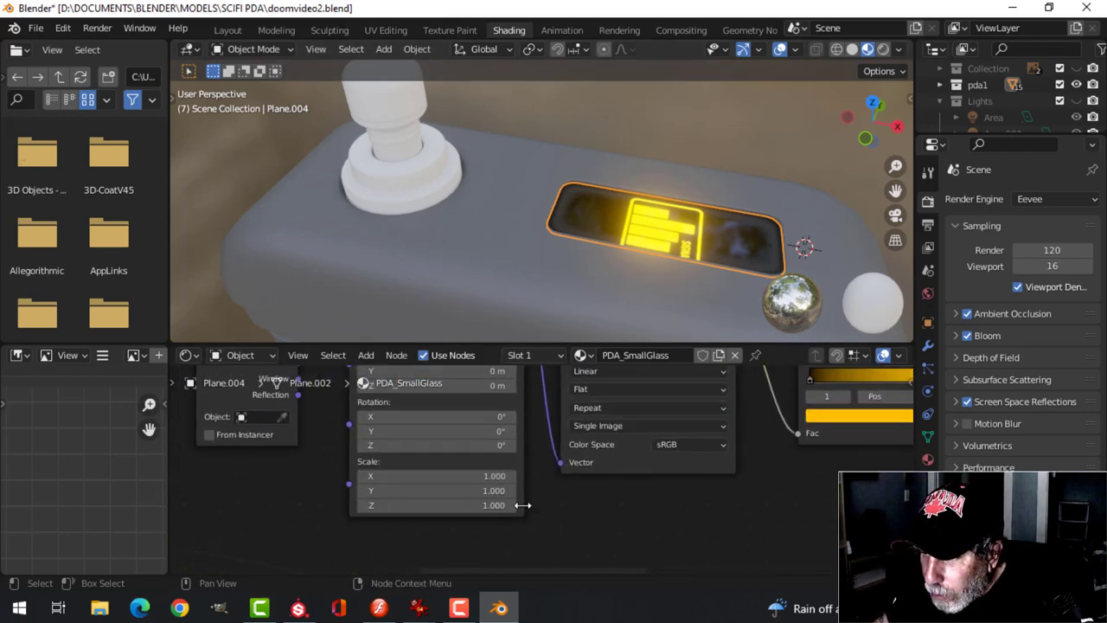
pyautogui.scroll(-3, 504, 448)
pyautogui.scroll(3, 510, 459)
pyautogui.moveTo(520, 484); pyautogui.dragTo(519, 461, button='middle')
pyautogui.click(479, 440)
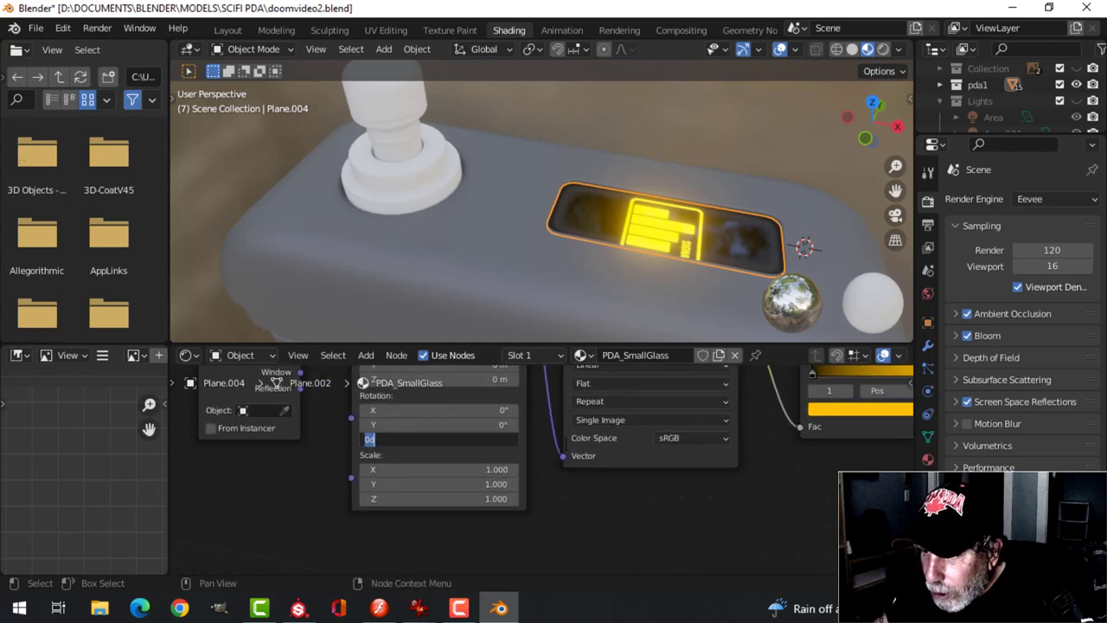
pyautogui.write('270')
pyautogui.press('Return')
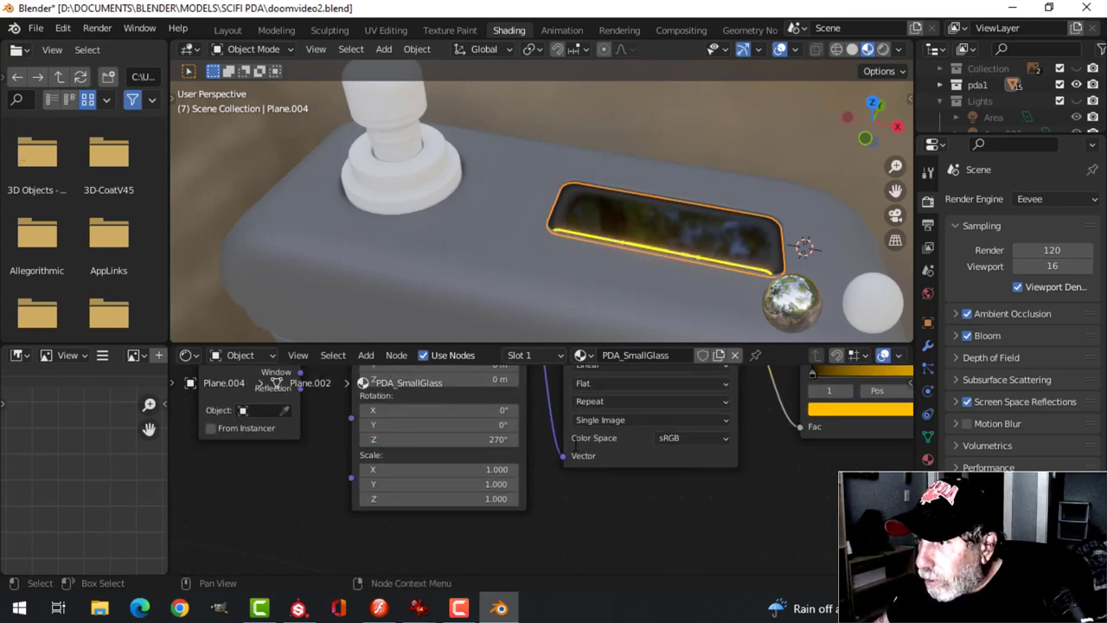
pyautogui.moveTo(525, 440); pyautogui.dragTo(531, 513, button='middle')
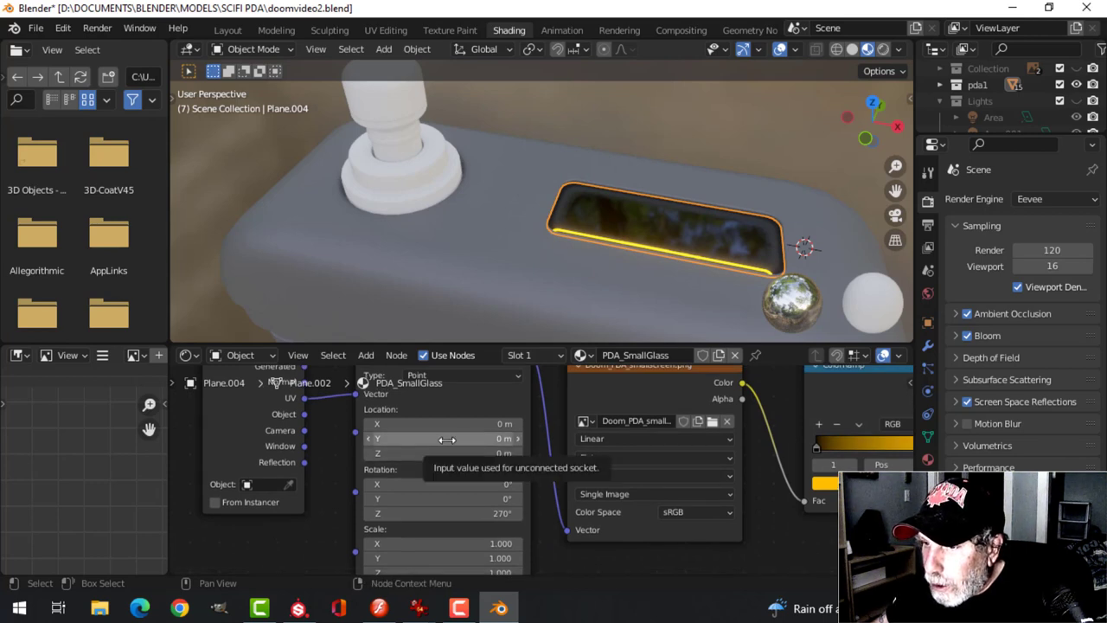
# Step: Align the small-screen graphic within the panel by setting the Mapping node's location to X -0.01 m and Y -0.31 m
pyautogui.moveTo(448, 440); pyautogui.dragTo(394, 439)
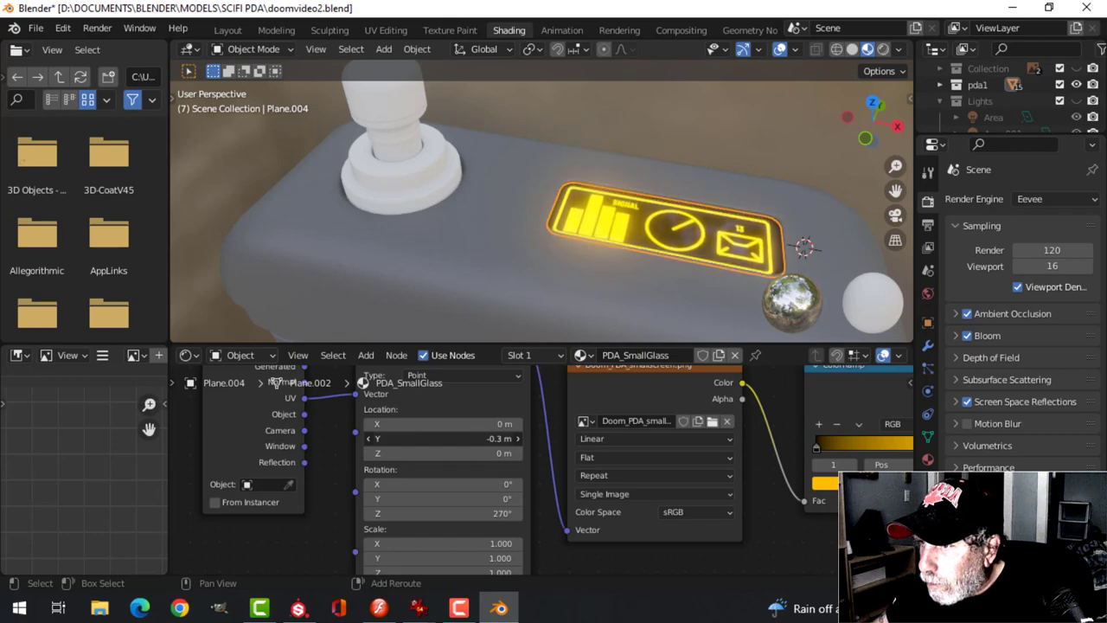
pyautogui.moveTo(659, 264); pyautogui.dragTo(635, 178, button='middle')
pyautogui.press('KP_7')
pyautogui.scroll(5, 658, 253)
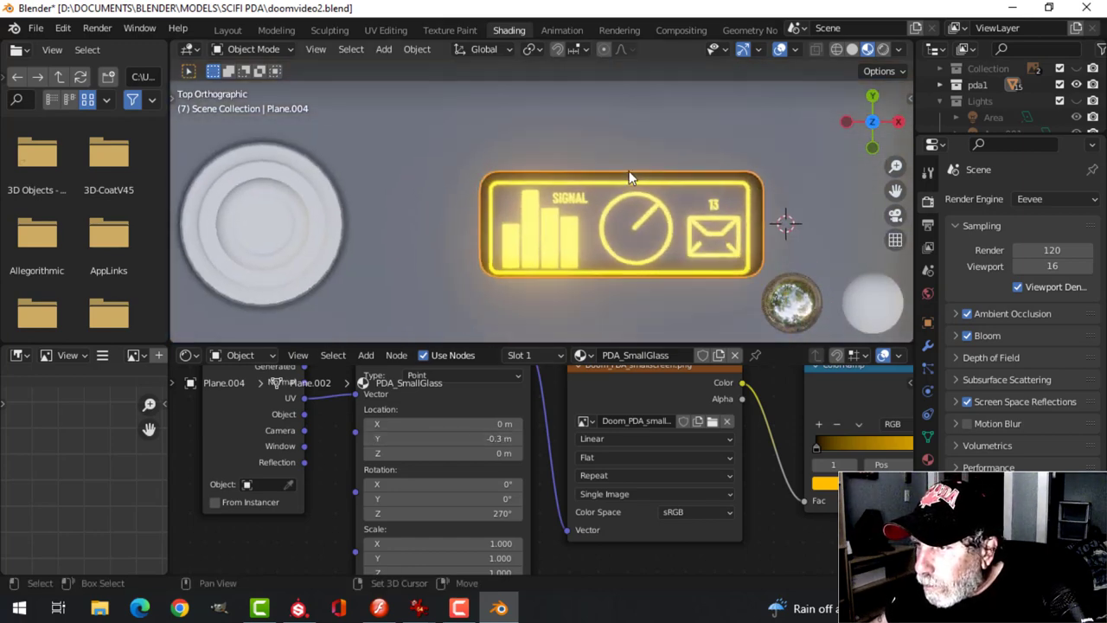
pyautogui.moveTo(432, 439); pyautogui.dragTo(447, 439)
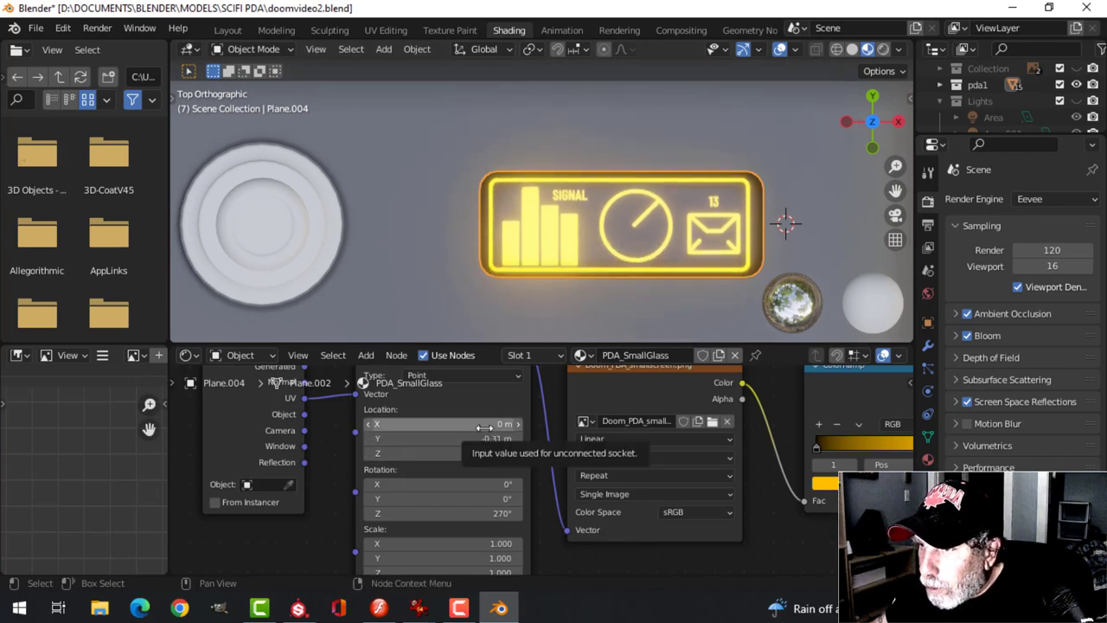
pyautogui.keyDown('shift'); pyautogui.moveTo(482, 427); pyautogui.dragTo(476, 427); pyautogui.keyUp('shift')
# Step: Set the Emission node's strength to 15 in the PDA_SmallGlass material
pyautogui.scroll(-2, 782, 499)
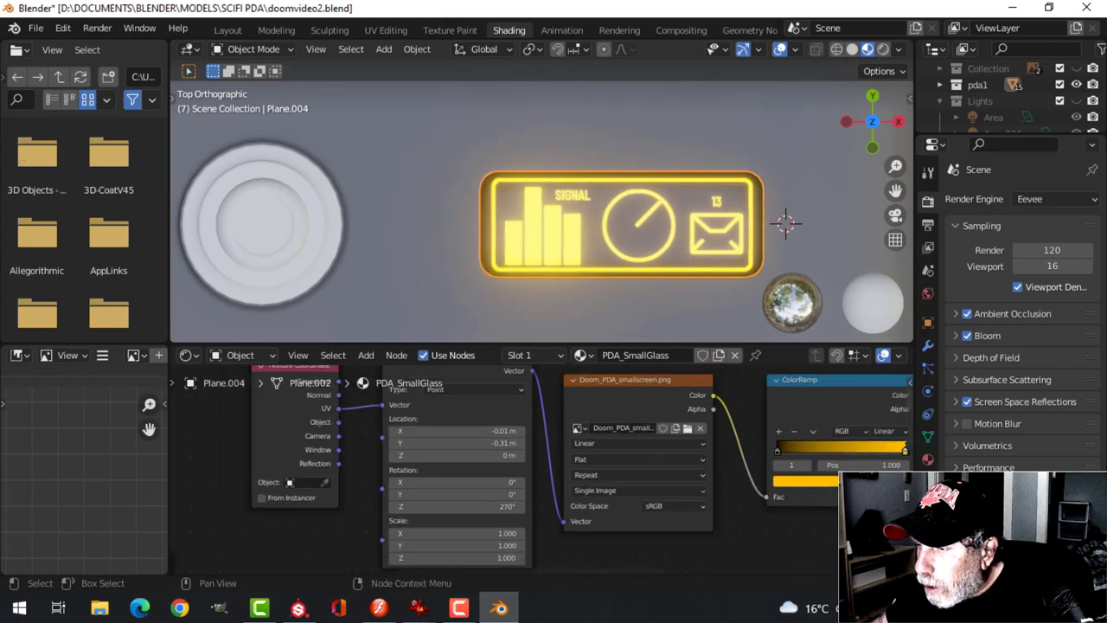
pyautogui.keyDown('shift'); pyautogui.moveTo(783, 498); pyautogui.dragTo(714, 493, button='middle'); pyautogui.keyUp('shift')
pyautogui.scroll(-4, 760, 482)
pyautogui.moveTo(778, 472); pyautogui.dragTo(452, 422, button='middle')
pyautogui.scroll(-3, 635, 457)
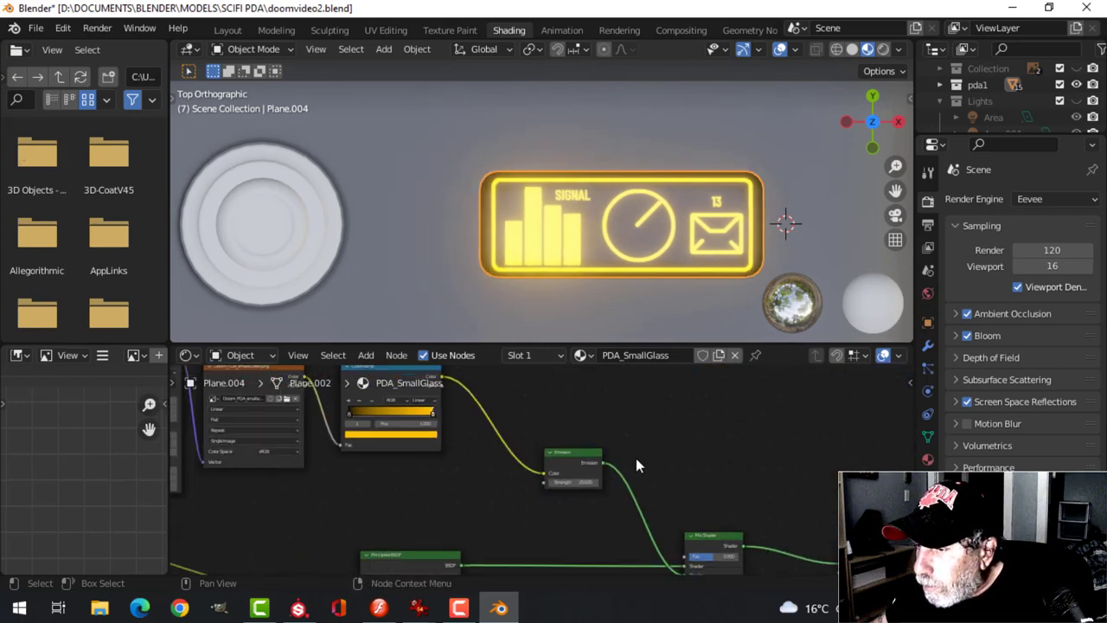
pyautogui.moveTo(675, 493); pyautogui.dragTo(558, 454, button='middle')
pyautogui.scroll(3, 558, 454)
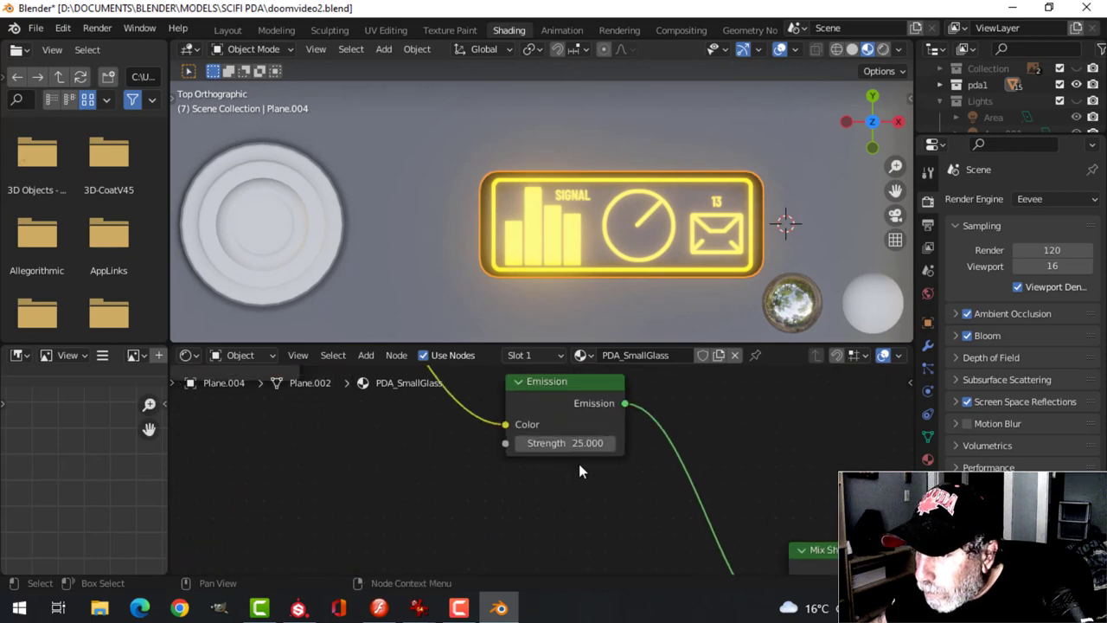
pyautogui.doubleClick(562, 443)
pyautogui.write('15')
pyautogui.press('Return')
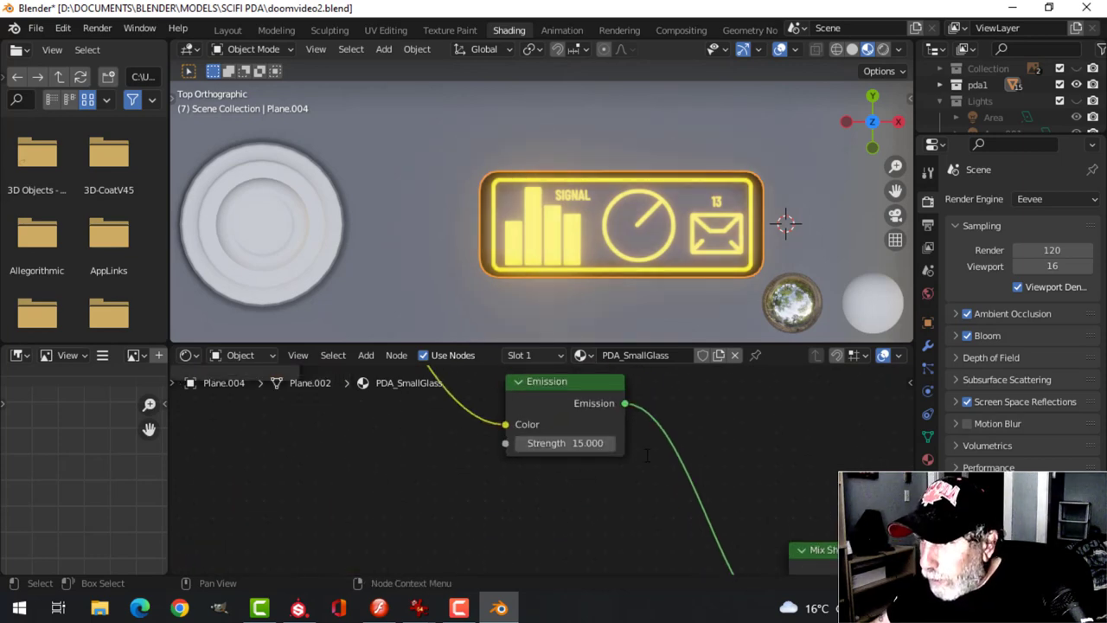
# Step: Show the whole PDA in the Layout workspace with the viewport gizmos and overlays hidden
pyautogui.moveTo(652, 221); pyautogui.dragTo(644, 208, button='middle')
pyautogui.click(227, 32)
pyautogui.moveTo(561, 251)
pyautogui.mouseDown(button='middle')
pyautogui.moveTo(526, 287)
pyautogui.moveTo(660, 294)
pyautogui.moveTo(754, 177)
pyautogui.mouseUp(button='middle')
pyautogui.click(743, 50)
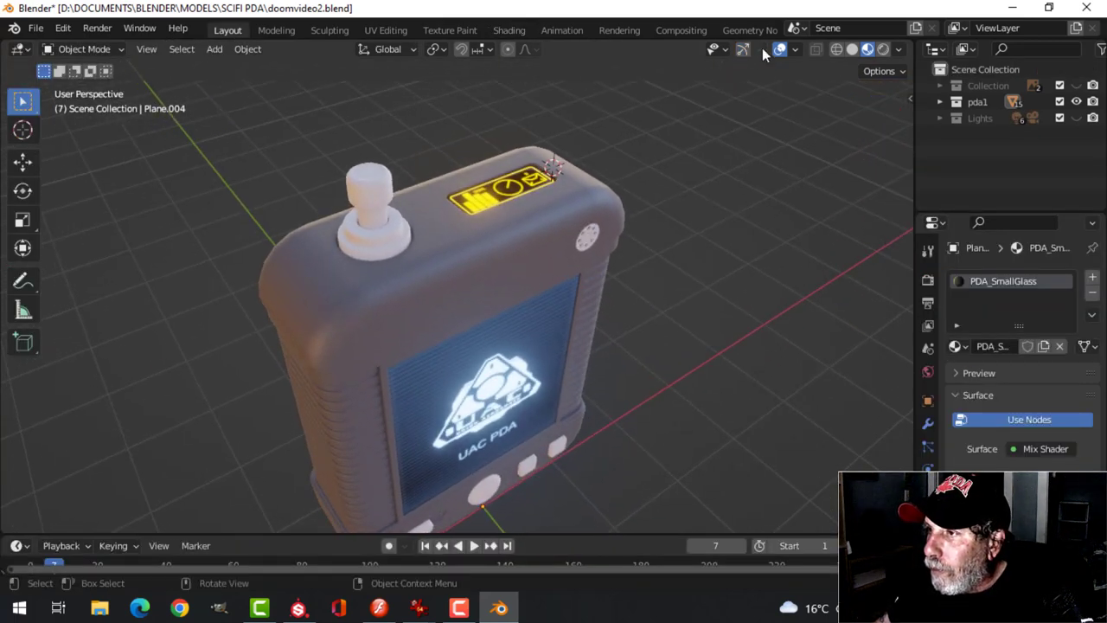
pyautogui.click(780, 49)
pyautogui.moveTo(690, 278); pyautogui.dragTo(635, 251, button='middle')
pyautogui.scroll(1, 648, 340)
pyautogui.scroll(-4, 647, 339)
pyautogui.moveTo(602, 351); pyautogui.dragTo(647, 321, button='middle')
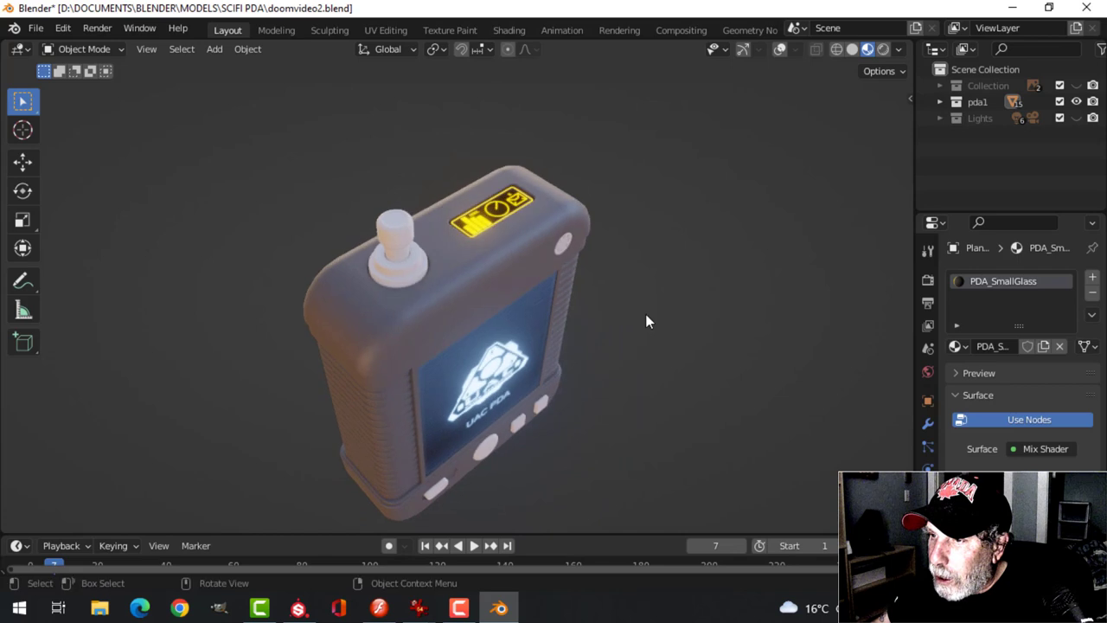
# Step: Change the viewport shading's environment lighting to the green field with blue sky
pyautogui.click(899, 50)
pyautogui.click(881, 195)
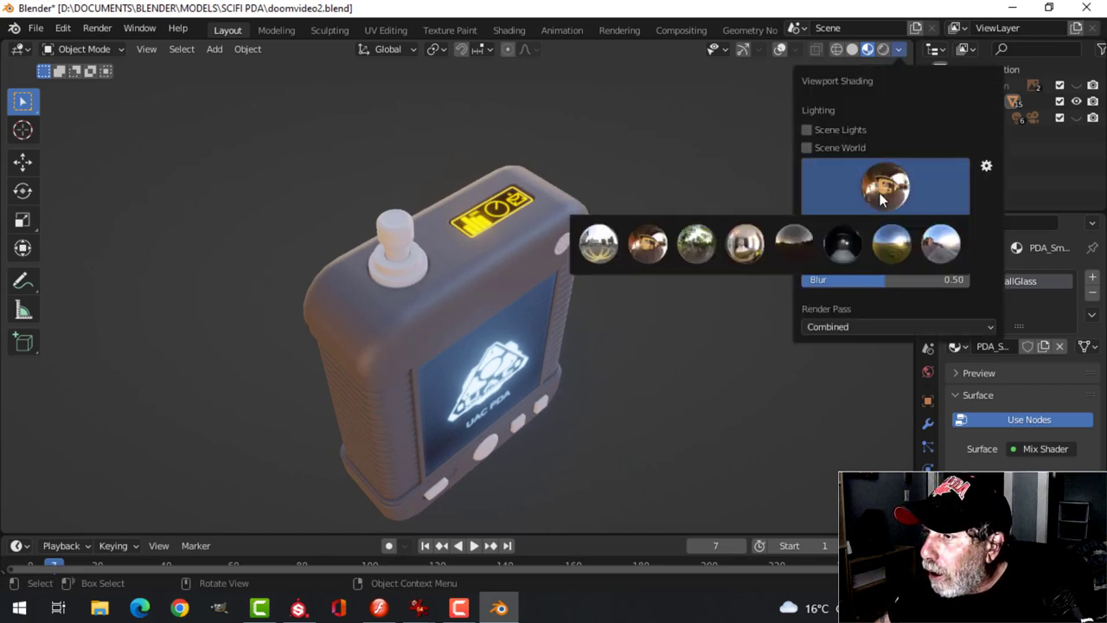
pyautogui.click(899, 242)
# Step: Examine the glowing small screen on top of the PDA from afar and up close under the new lighting
pyautogui.moveTo(702, 293); pyautogui.dragTo(389, 345, button='middle')
pyautogui.scroll(-5, 649, 289)
pyautogui.scroll(4, 650, 291)
pyautogui.scroll(3, 597, 378)
pyautogui.scroll(2, 588, 370)
pyautogui.scroll(2, 382, 337)
pyautogui.scroll(1, 406, 389)
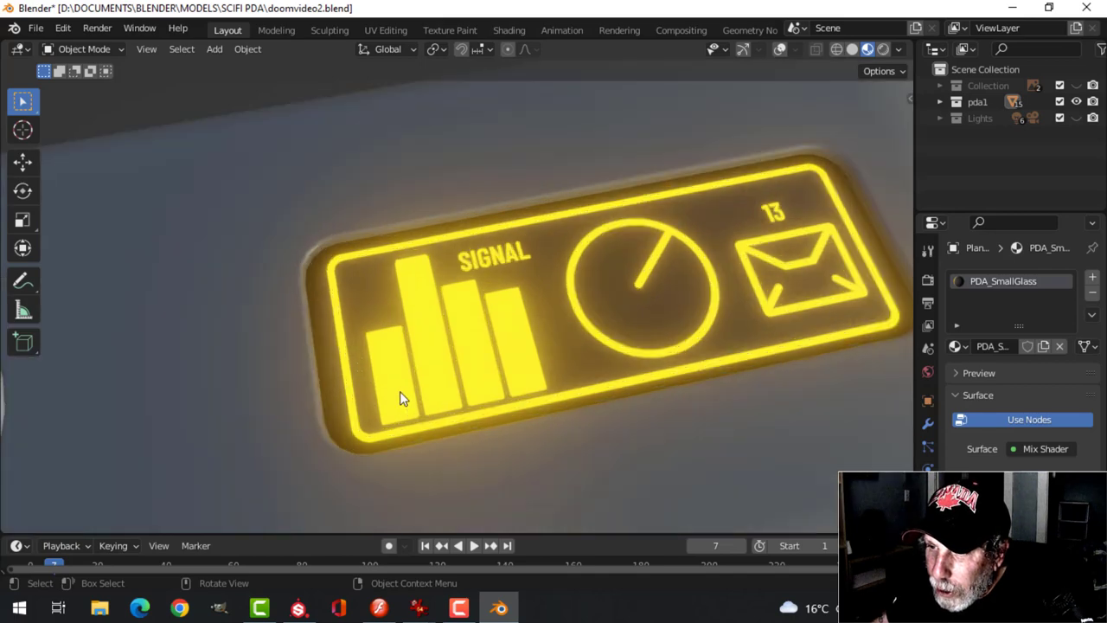
pyautogui.scroll(-3, 380, 392)
pyautogui.scroll(1, 530, 363)
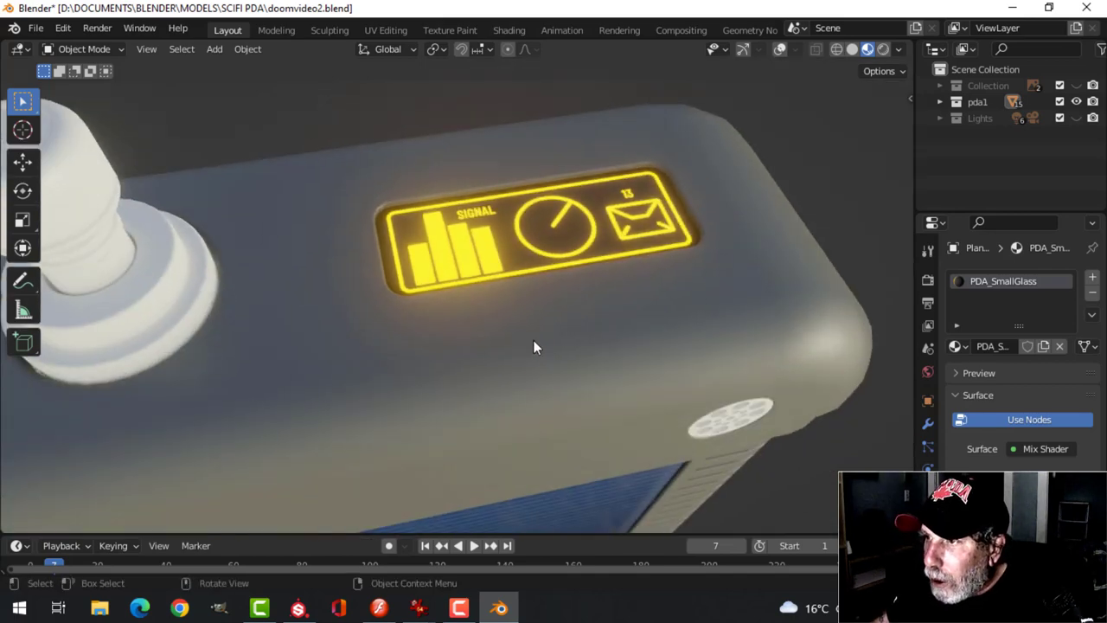
# Step: In the Shading workspace, try a Mix Shader factor of 0.02 for the small glass material and inspect the signal bars
pyautogui.click(509, 31)
pyautogui.moveTo(665, 463); pyautogui.dragTo(490, 452, button='middle')
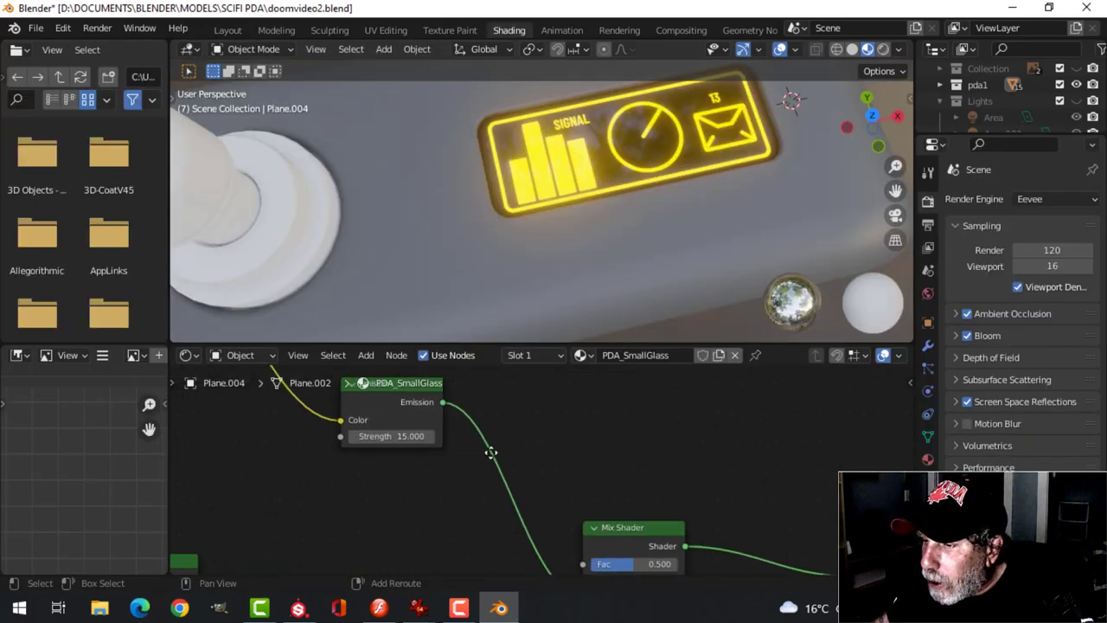
pyautogui.scroll(-2, 708, 486)
pyautogui.moveTo(655, 543); pyautogui.dragTo(660, 472, button='middle')
pyautogui.scroll(3, 618, 455)
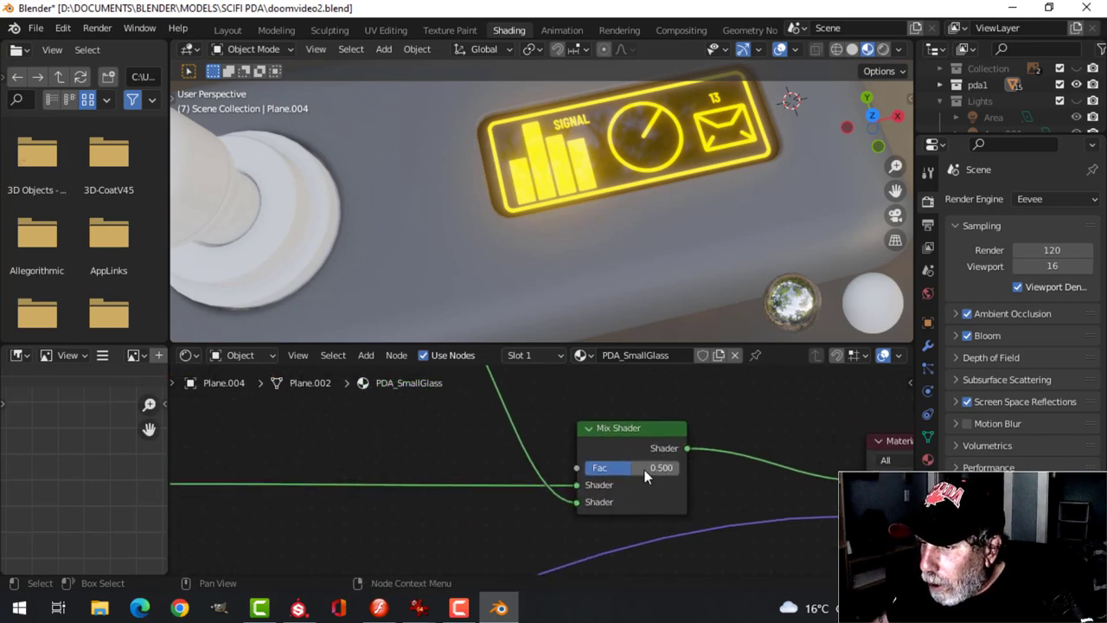
pyautogui.click(645, 469)
pyautogui.write('0.0')
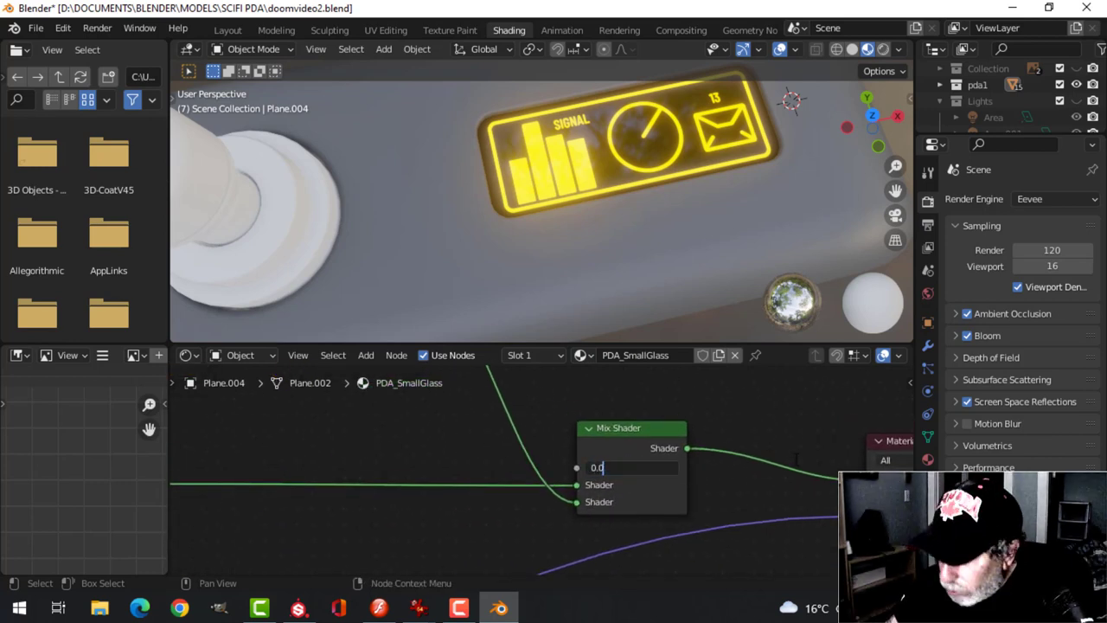
pyautogui.write('2')
pyautogui.press('Return')
pyautogui.scroll(5, 575, 164)
pyautogui.keyDown('shift'); pyautogui.moveTo(575, 164); pyautogui.dragTo(597, 218, button='middle'); pyautogui.keyUp('shift')
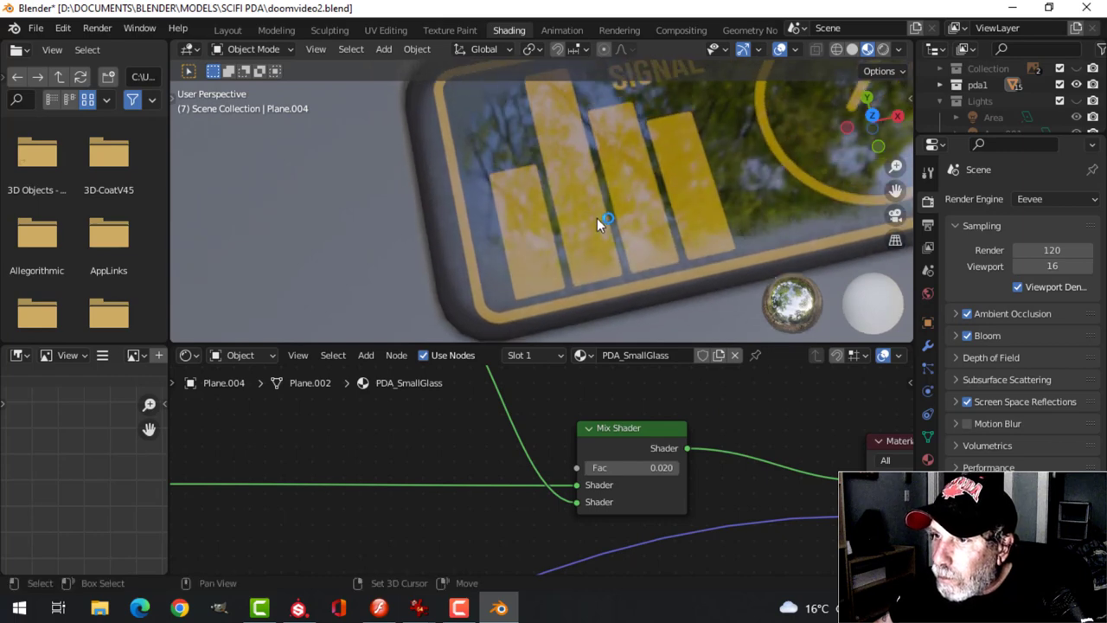
pyautogui.scroll(2, 503, 244)
pyautogui.scroll(-2, 493, 254)
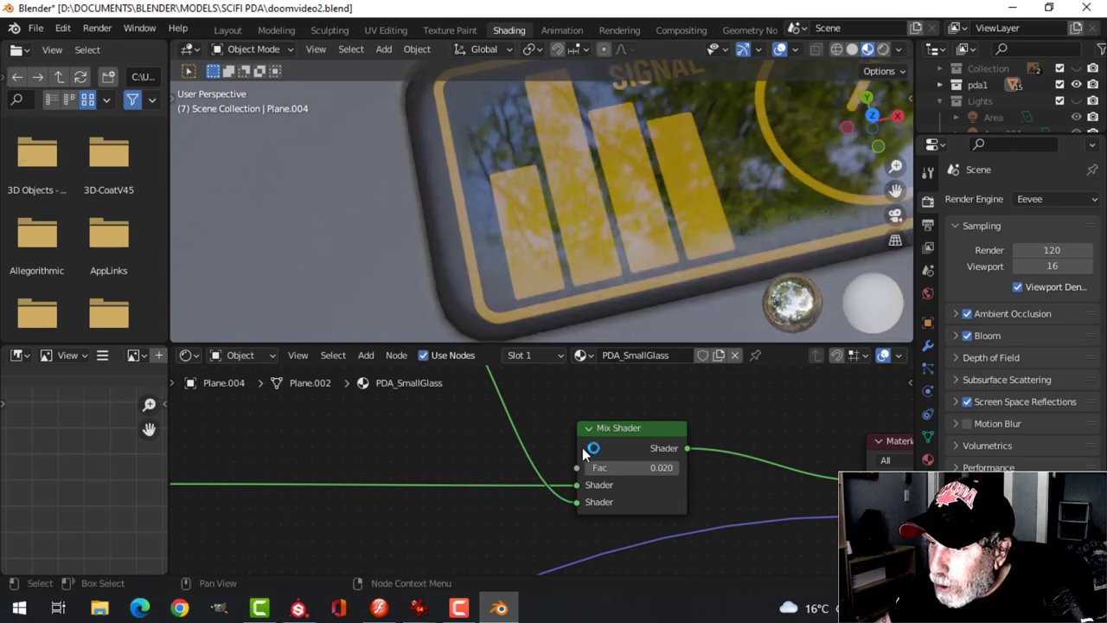
# Step: Try a Mix Shader factor of 0.01 for the small glass material
pyautogui.click(605, 467)
pyautogui.write('0')
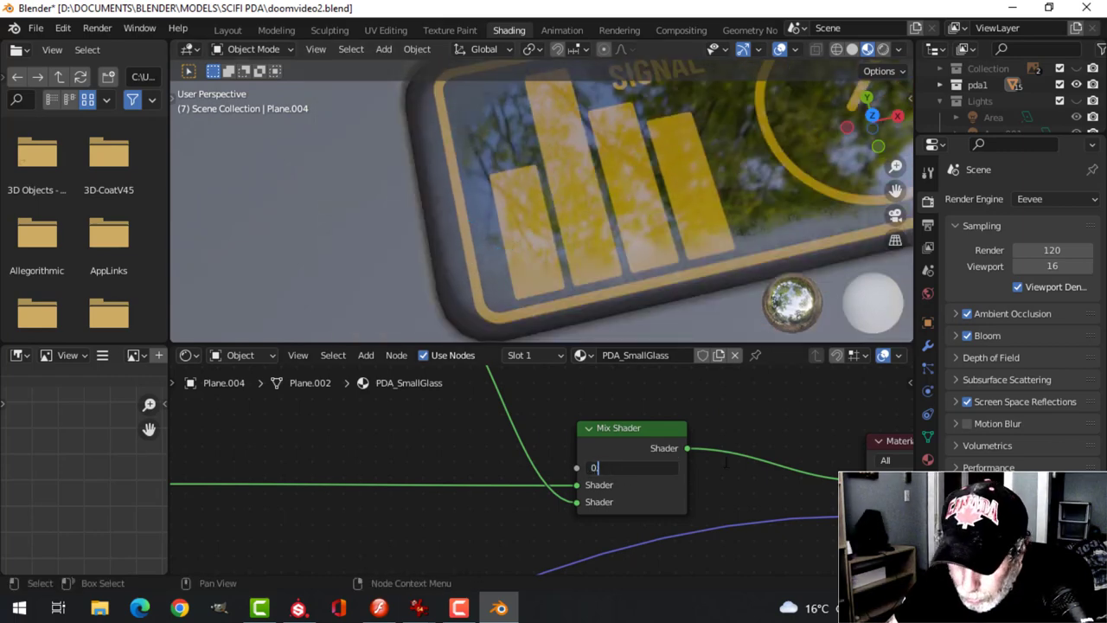
pyautogui.write('.01')
pyautogui.press('Return')
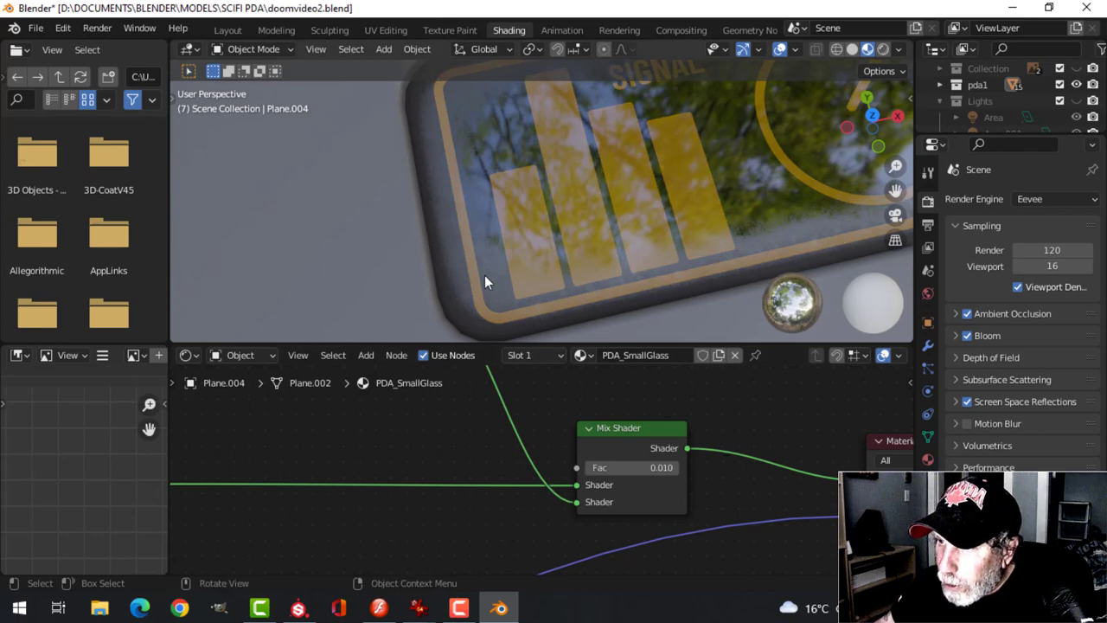
# Step: Raise the Mix Shader factor of the small glass material to about 0.393
pyautogui.click(622, 467)
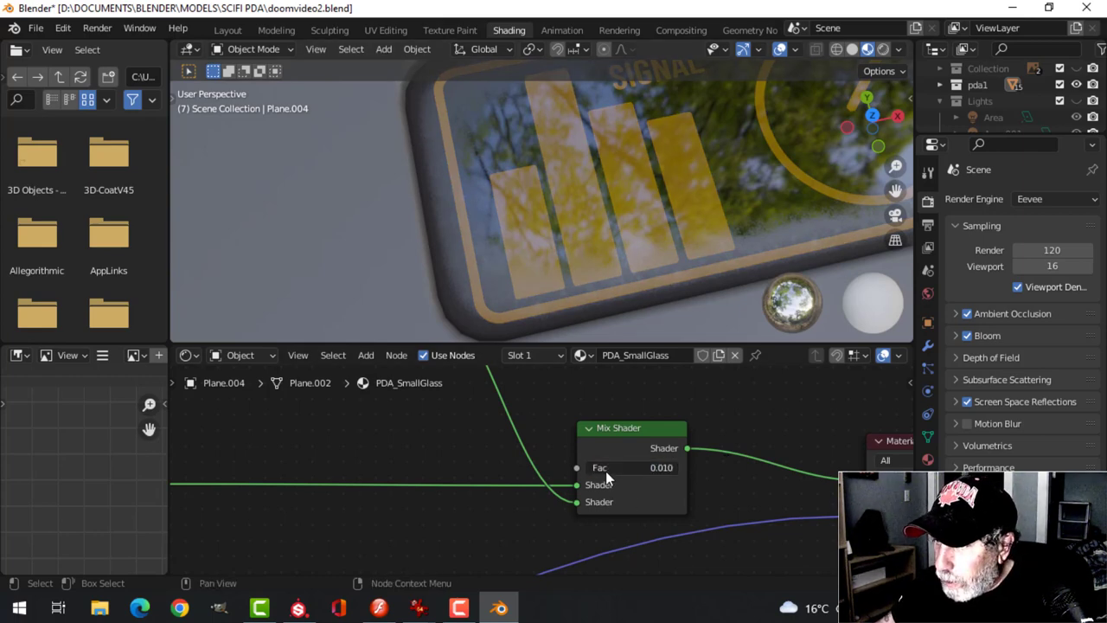
pyautogui.moveTo(605, 470); pyautogui.dragTo(632, 470)
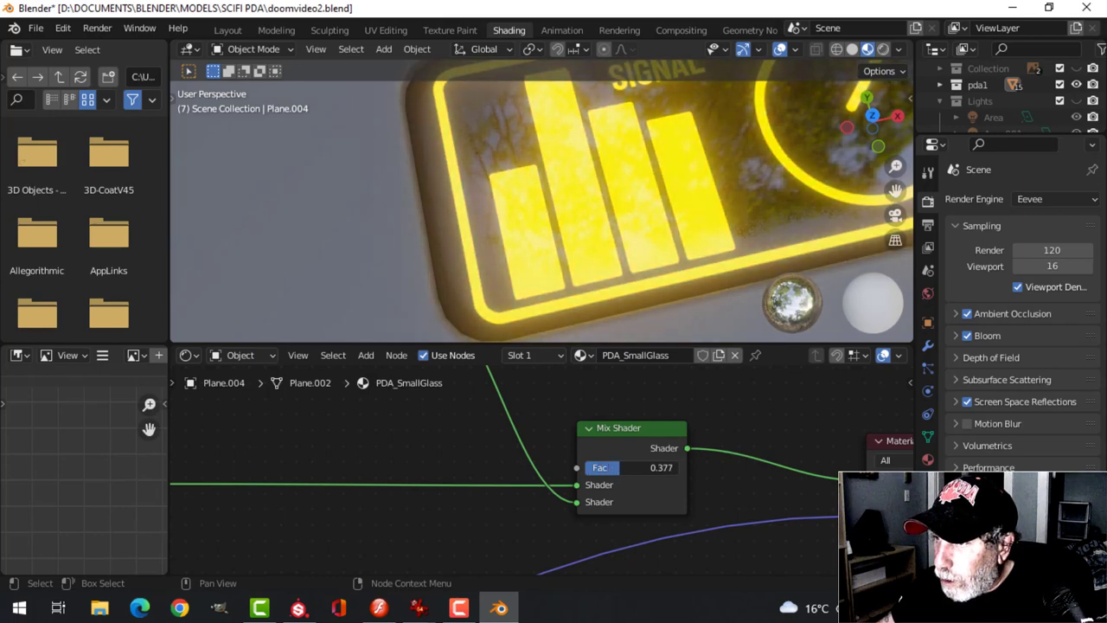
pyautogui.scroll(-5, 594, 277)
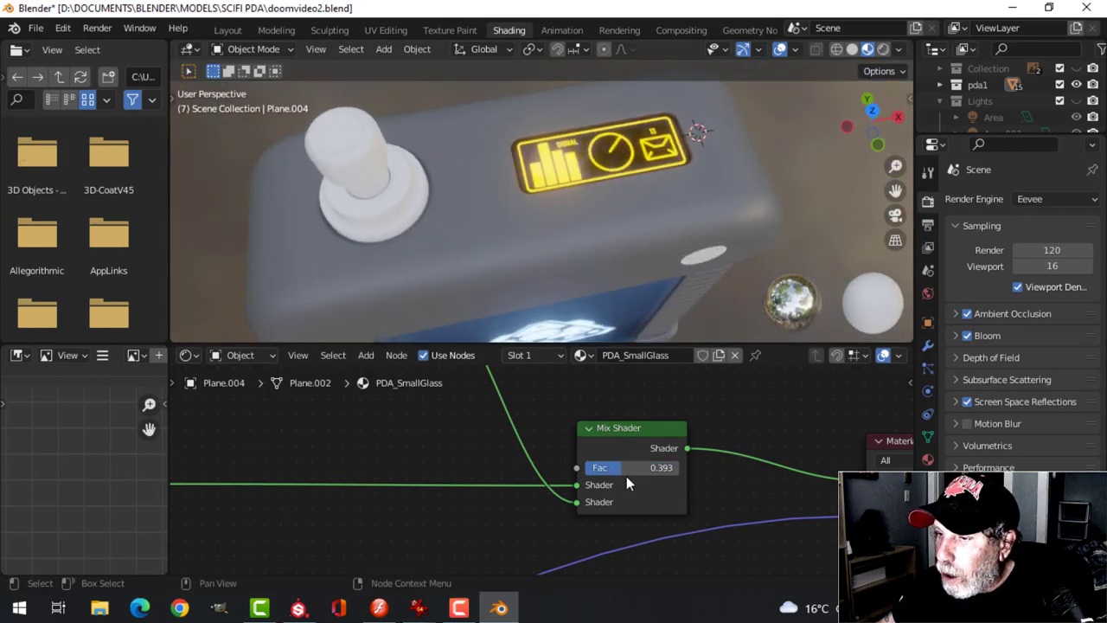
# Step: Return to the Layout workspace, save the Blender file, and view the whole PDA
pyautogui.click(228, 30)
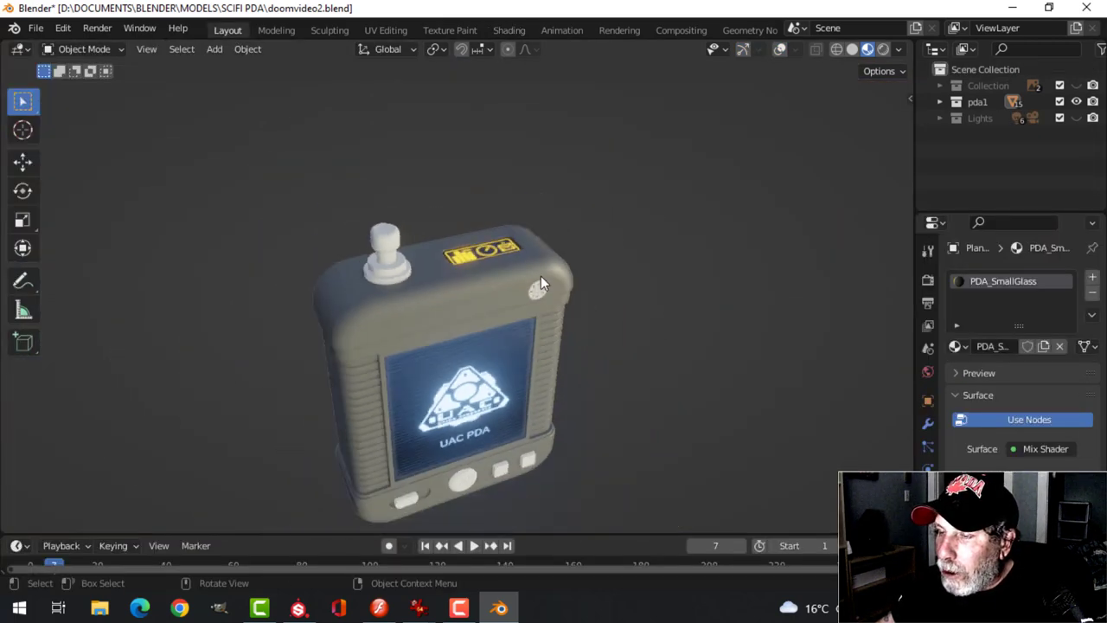
pyautogui.hotkey('ctrl', 's')
pyautogui.scroll(4, 631, 253)
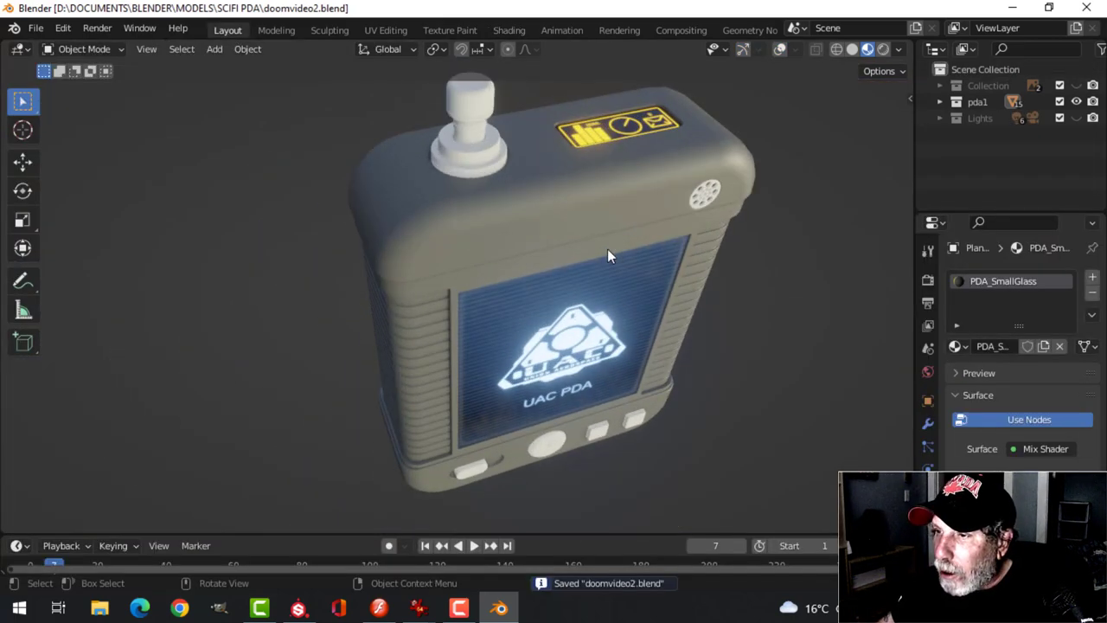
pyautogui.scroll(-3, 591, 254)
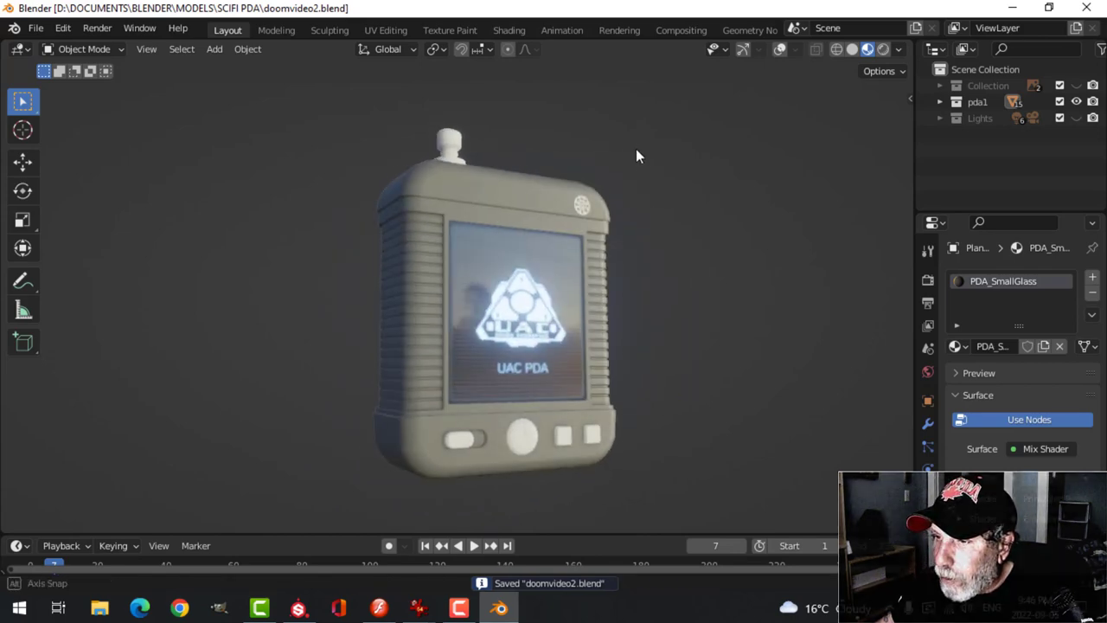